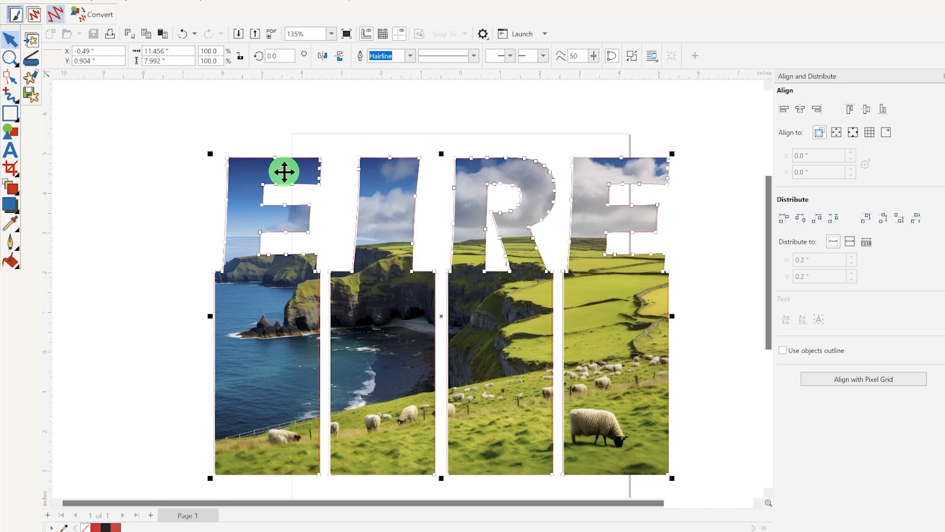
Convert the selected EIRE letter outlines and landscape picture from the graphics canvas into the embroidery design
{"action": "left_click", "coordinate": [97, 20]}
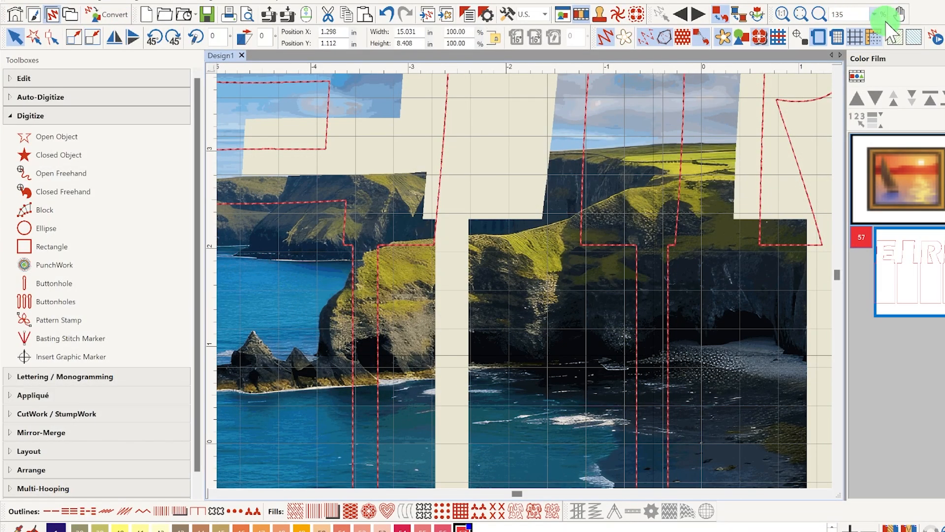
{"action": "left_click", "coordinate": [875, 15]}
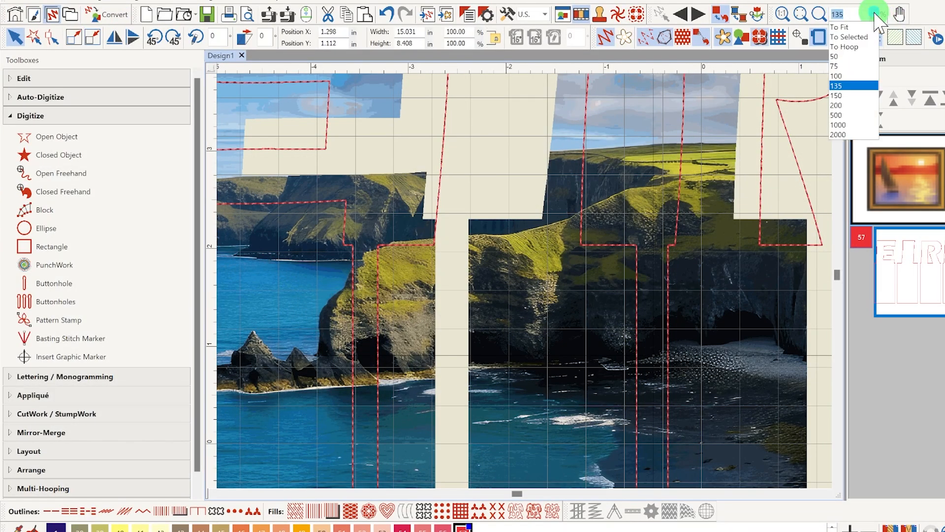
{"action": "left_click", "coordinate": [862, 47]}
Move the overlapping duplicate of the landscape picture aside and delete it from the design
{"action": "left_click", "coordinate": [667, 289]}
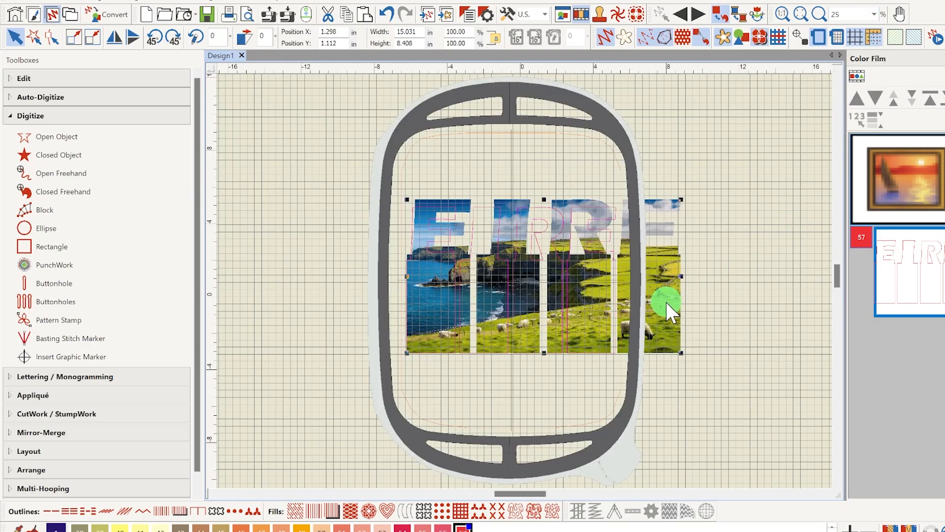
{"action": "left_click_drag", "start_coordinate": [666, 302], "coordinate": [678, 346]}
{"action": "left_click", "coordinate": [776, 184]}
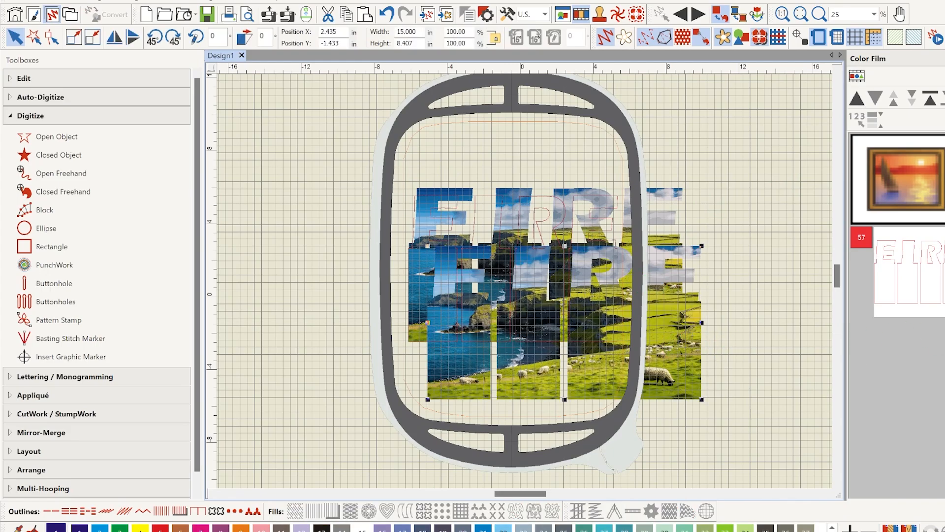
{"action": "key", "text": "Delete"}
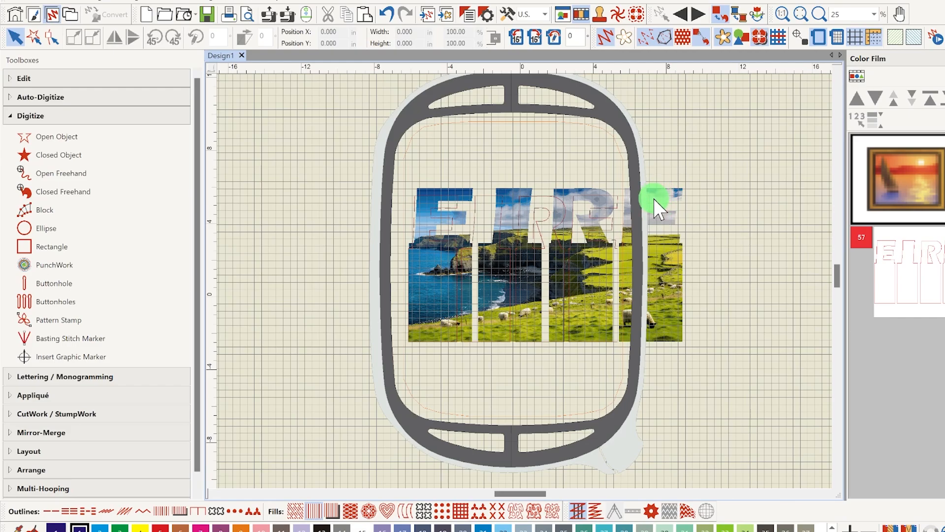
Move the remaining picture over the EIRE outlines and narrow it to about 11.77 in wide
{"action": "scroll", "coordinate": [628, 261], "scroll_direction": "up", "scroll_amount": 1}
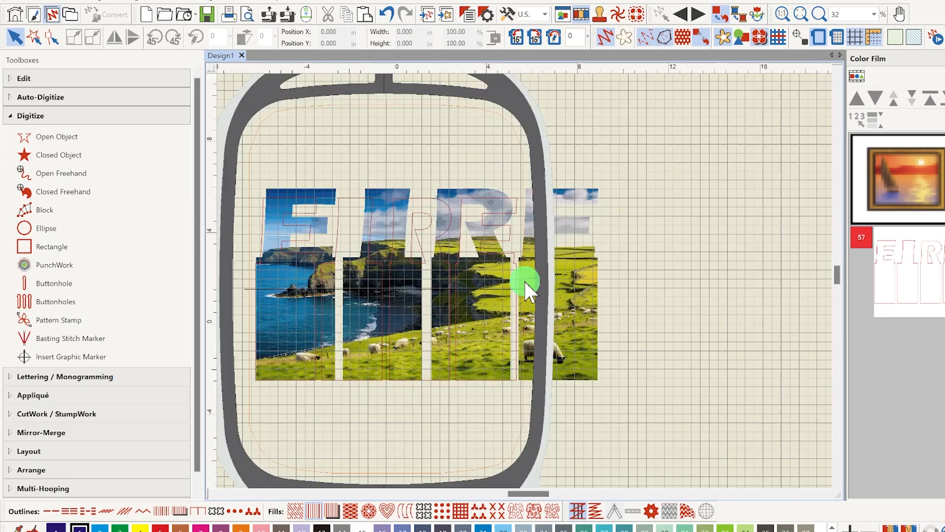
{"action": "scroll", "coordinate": [305, 217], "scroll_direction": "up", "scroll_amount": 1}
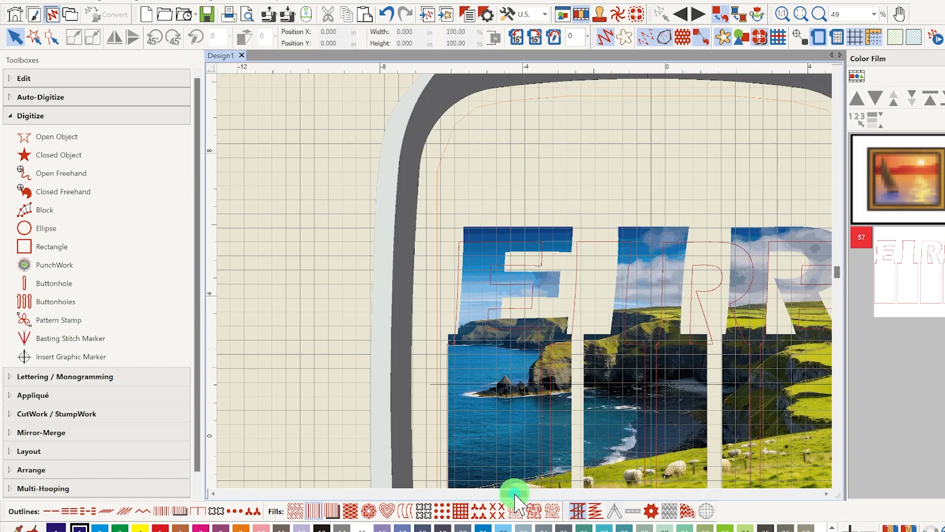
{"action": "left_click_drag", "start_coordinate": [514, 494], "coordinate": [522, 494]}
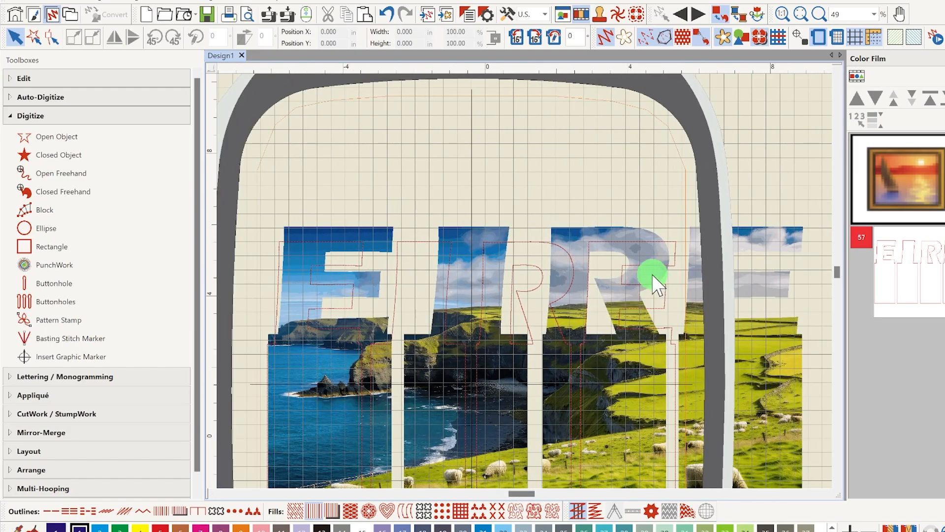
{"action": "scroll", "coordinate": [651, 274], "scroll_direction": "down", "scroll_amount": 1}
{"action": "scroll", "coordinate": [650, 271], "scroll_direction": "down", "scroll_amount": 1}
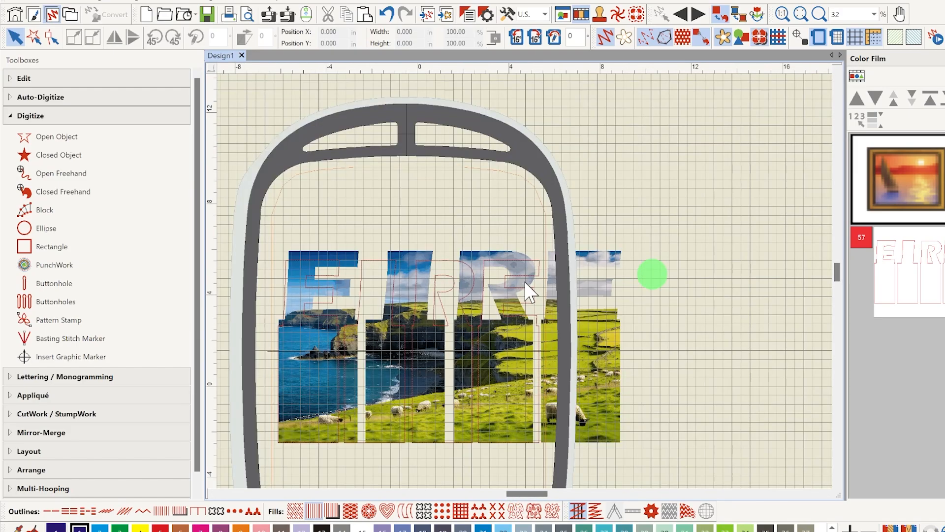
{"action": "left_click", "coordinate": [598, 258]}
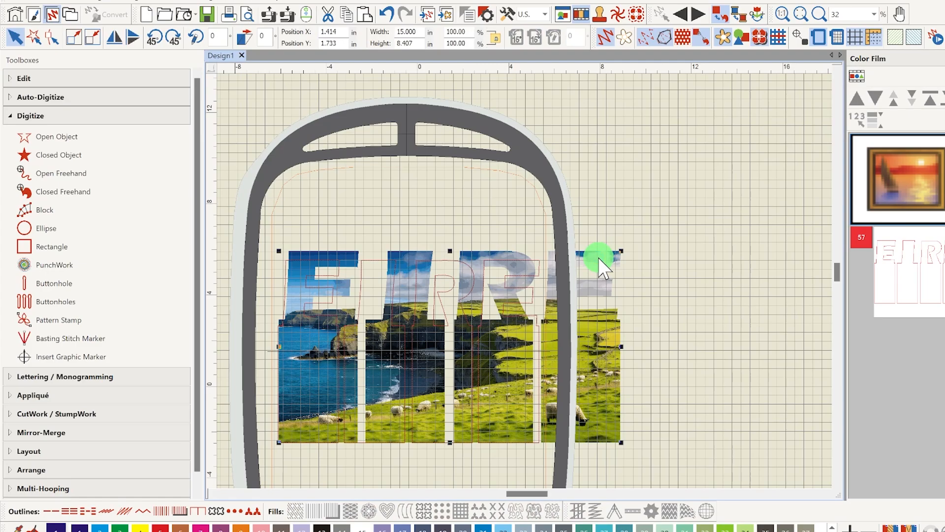
{"action": "left_click_drag", "start_coordinate": [397, 243], "coordinate": [364, 268]}
{"action": "left_click_drag", "start_coordinate": [617, 452], "coordinate": [617, 453]}
{"action": "left_click_drag", "start_coordinate": [617, 356], "coordinate": [545, 363]}
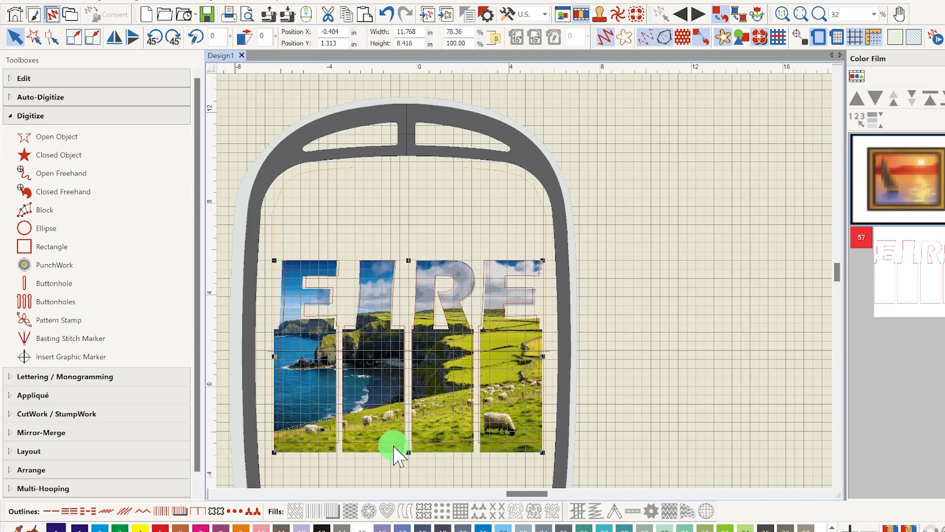
Fine-tune the picture's size to about 11.57 in wide and 8 in tall, and shift it over the outlines
{"action": "left_click_drag", "start_coordinate": [409, 452], "coordinate": [410, 444]}
{"action": "left_click_drag", "start_coordinate": [542, 351], "coordinate": [538, 351]}
{"action": "left_click_drag", "start_coordinate": [449, 383], "coordinate": [453, 383]}
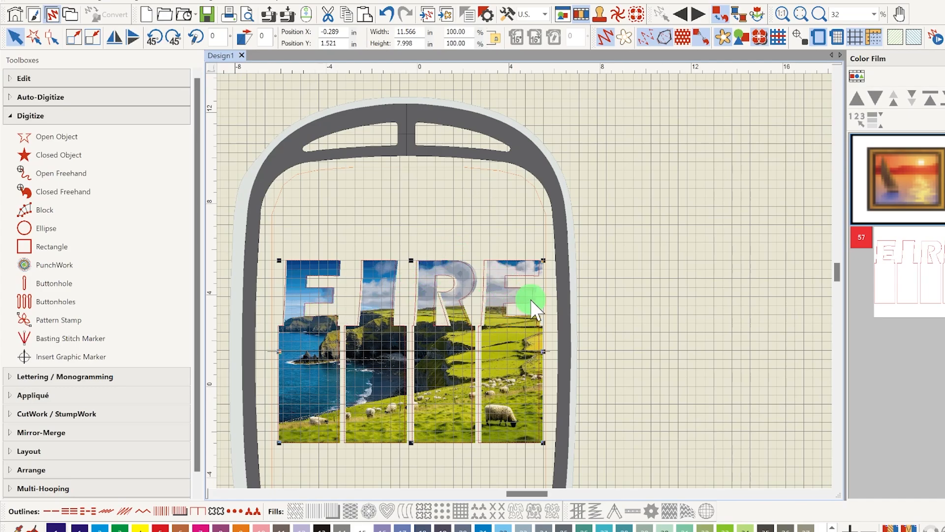
Nudge the letter I outline slightly to the right to line up with its section of the picture
{"action": "left_click", "coordinate": [595, 268]}
{"action": "left_click", "coordinate": [364, 312]}
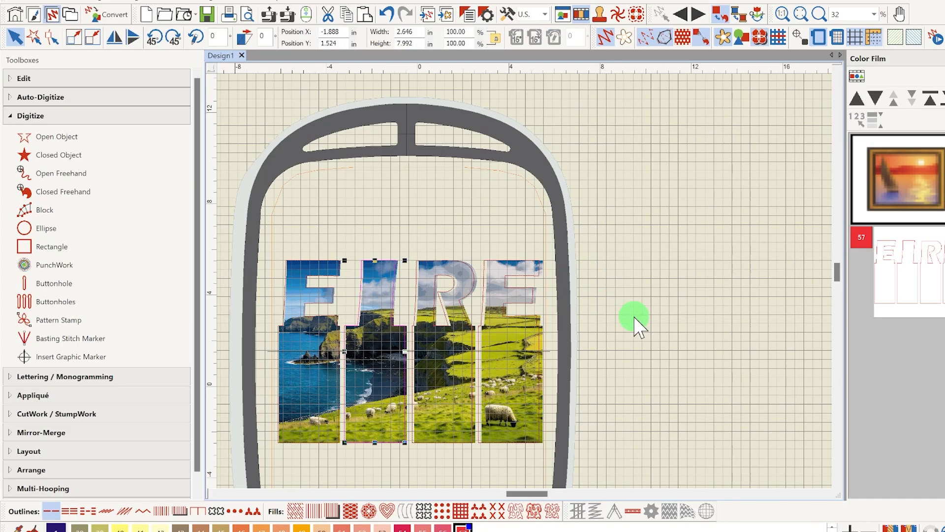
{"action": "key", "text": "Right"}
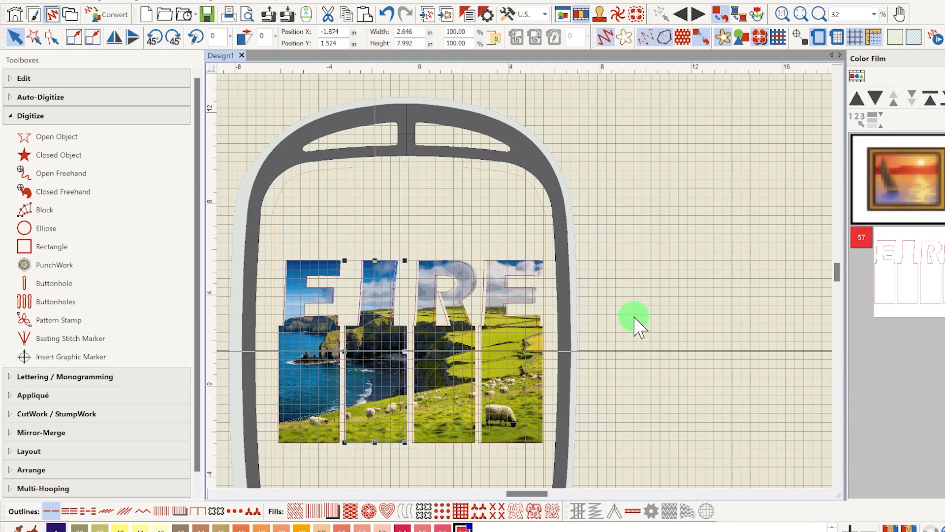
{"action": "key", "text": "Right"}
{"action": "key", "text": "Right"}
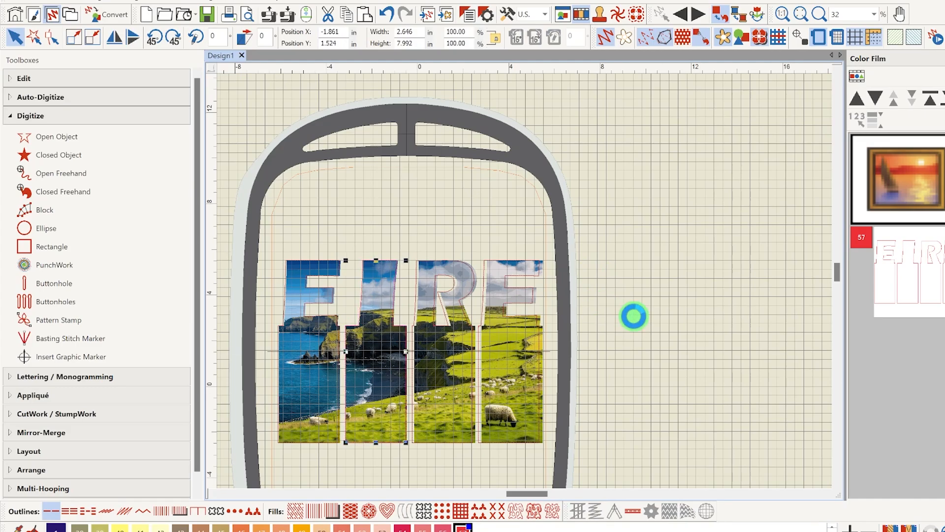
Nudge the letter R outline about 0.1 in to the right to match its picture section
{"action": "left_click", "coordinate": [469, 294]}
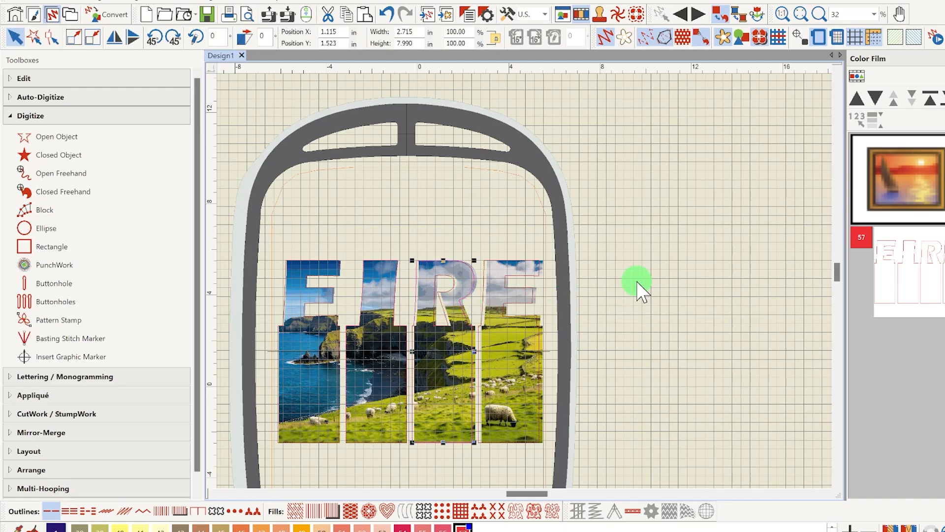
{"action": "key", "text": "Right"}
{"action": "key", "text": "Right"}
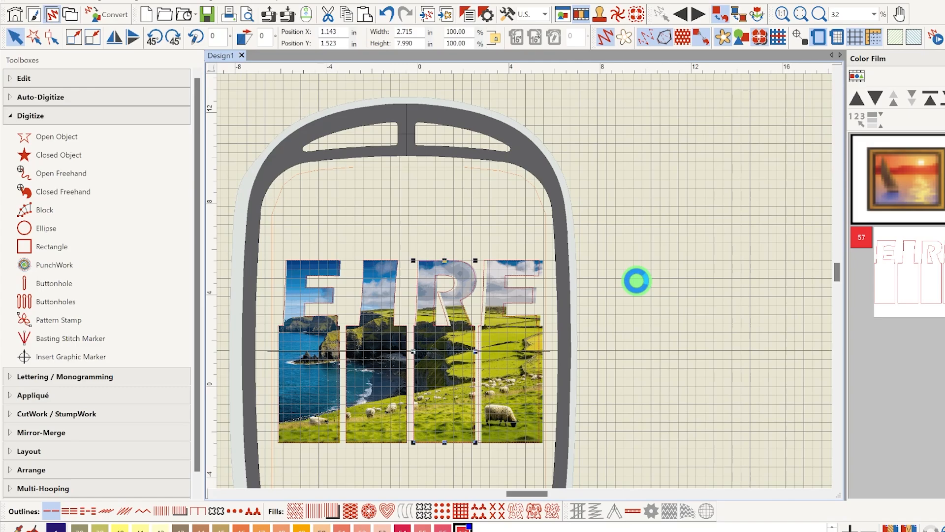
{"action": "key", "text": "Right"}
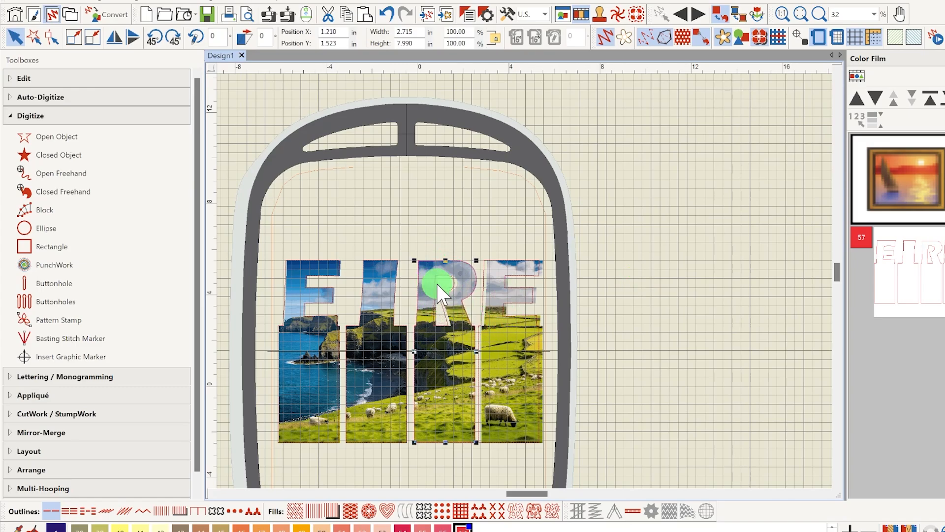
Nudge the last letter E outline about 0.12 in to the right to match the picture, then deselect it
{"action": "left_click", "coordinate": [496, 293]}
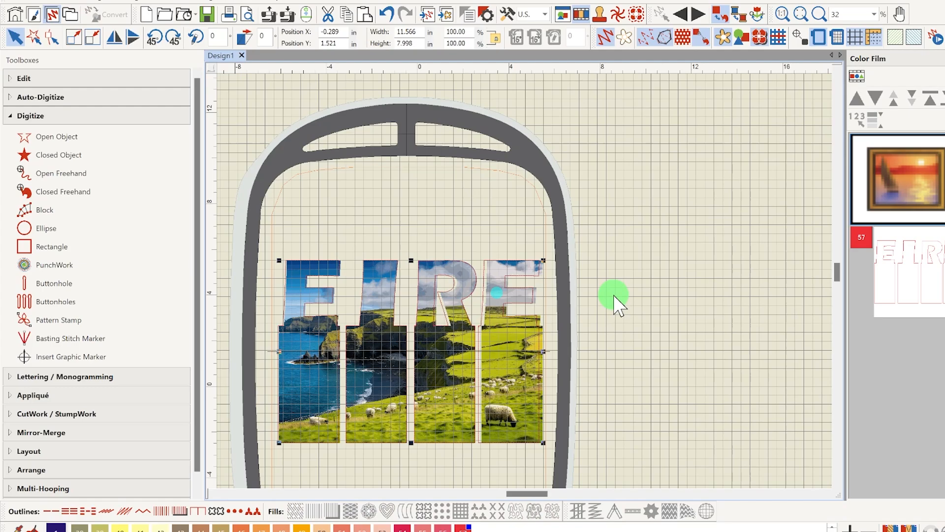
{"action": "left_click", "coordinate": [533, 302]}
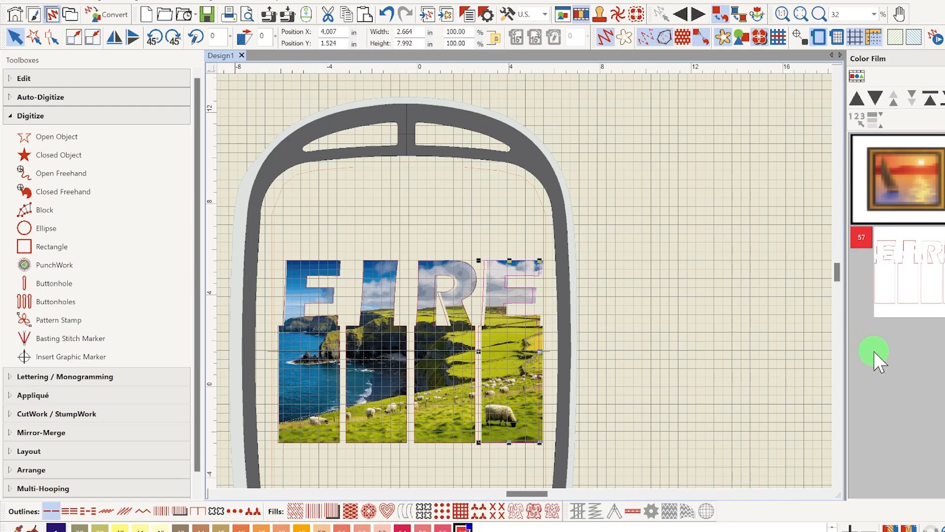
{"action": "key", "text": "Right"}
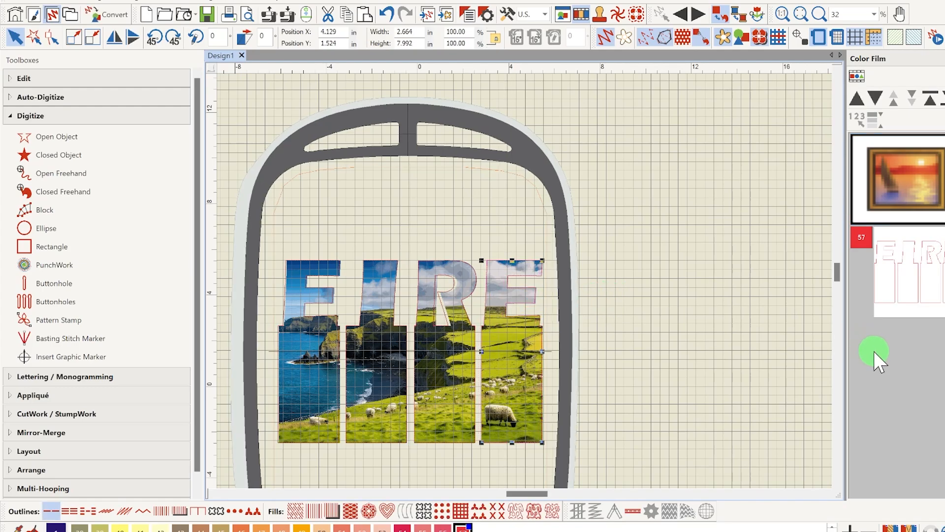
{"action": "left_click", "coordinate": [614, 239]}
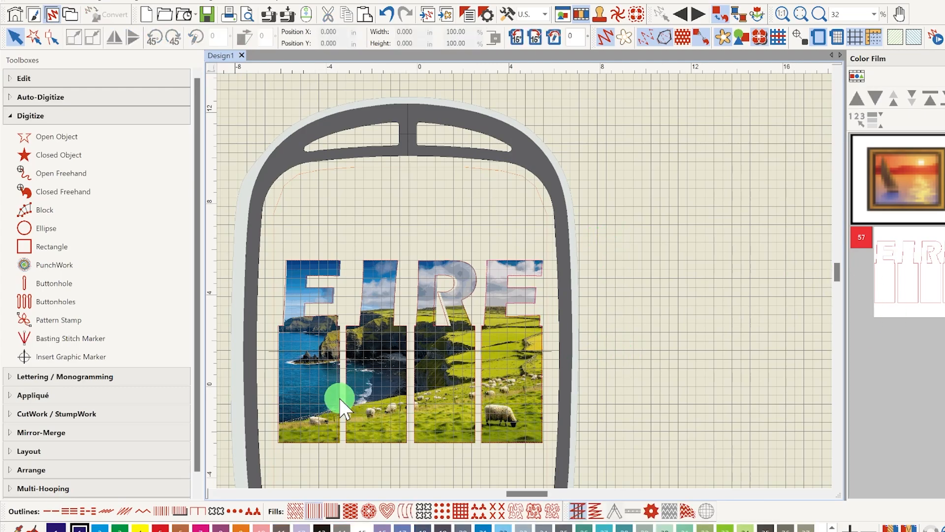
Start Color PhotoStitch on the picture with the automatic resize accepted and matching set to Add bitmap colors to palette
{"action": "scroll", "coordinate": [339, 397], "scroll_direction": "up", "scroll_amount": 1}
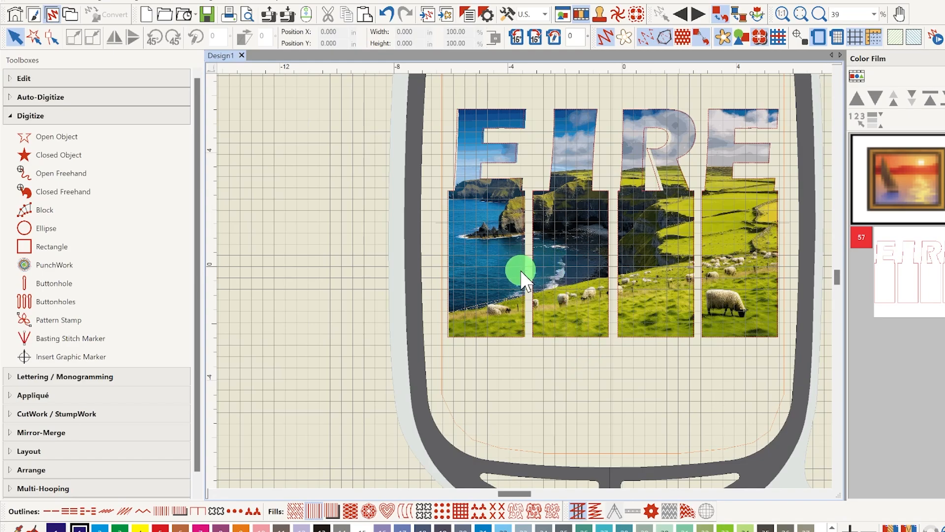
{"action": "left_click", "coordinate": [889, 173]}
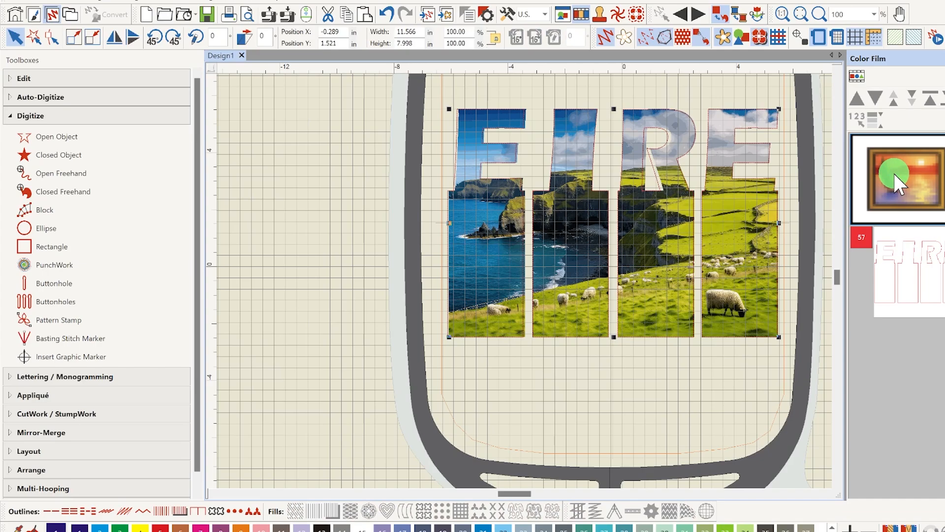
{"action": "left_click", "coordinate": [12, 98]}
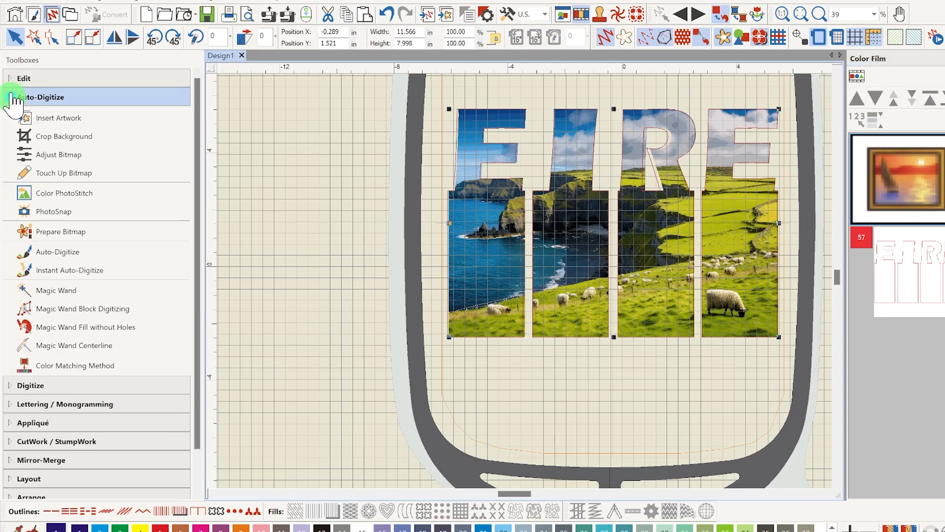
{"action": "left_click", "coordinate": [85, 195]}
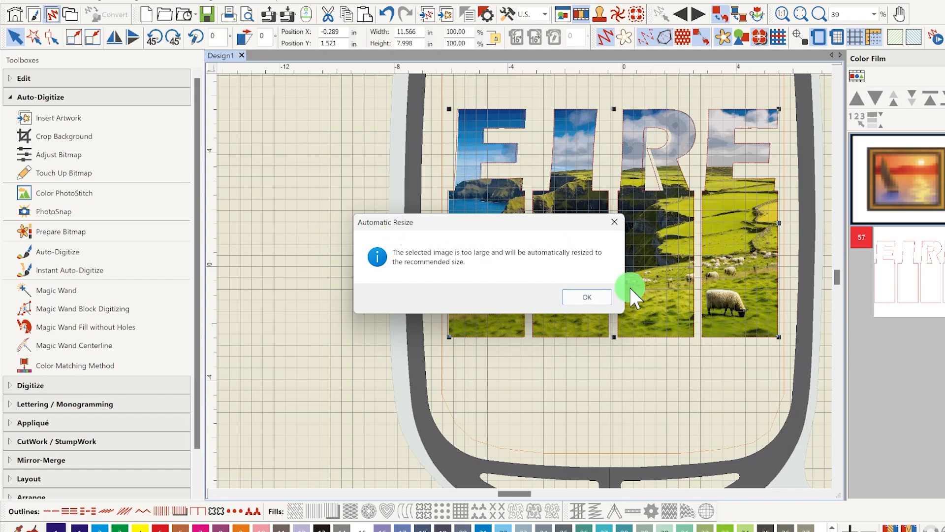
{"action": "left_click", "coordinate": [588, 298]}
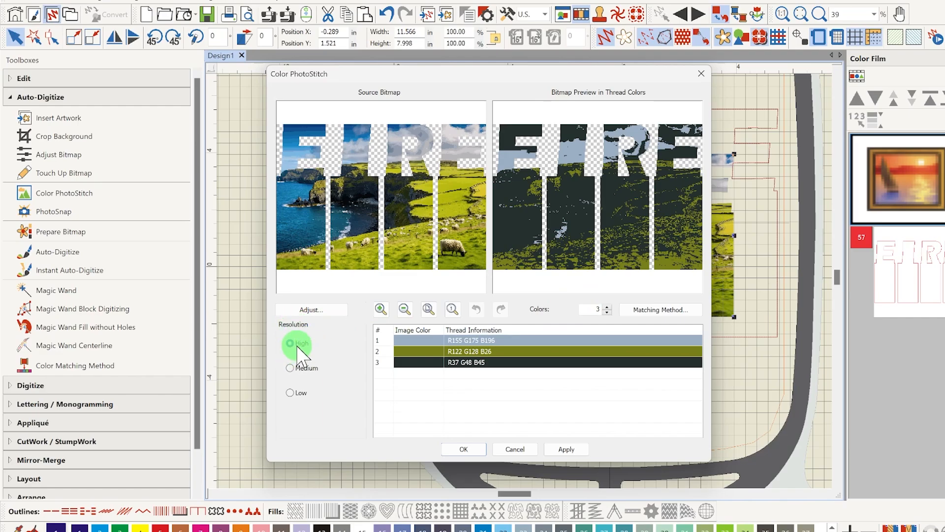
{"action": "left_click", "coordinate": [643, 312]}
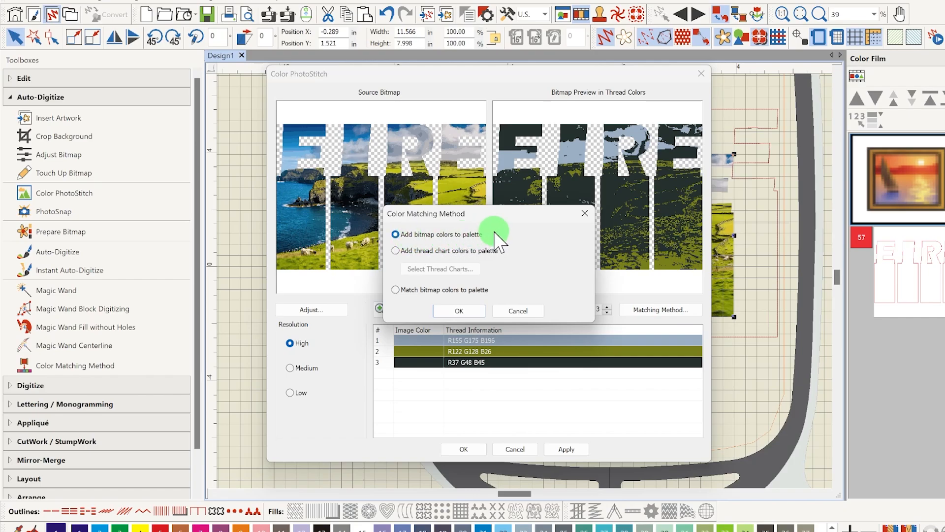
{"action": "left_click", "coordinate": [463, 311]}
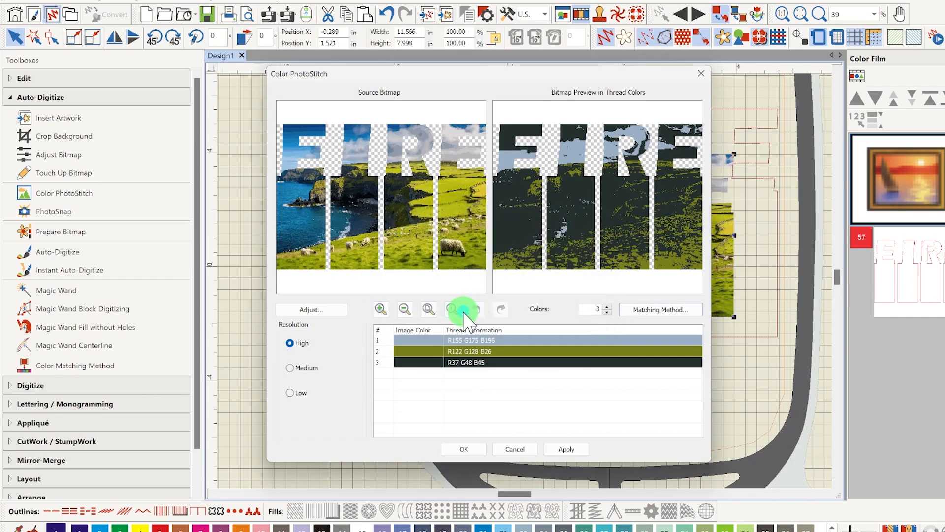
Try several thread color counts, including 2 and 7, in the Color PhotoStitch preview
{"action": "left_click", "coordinate": [608, 311]}
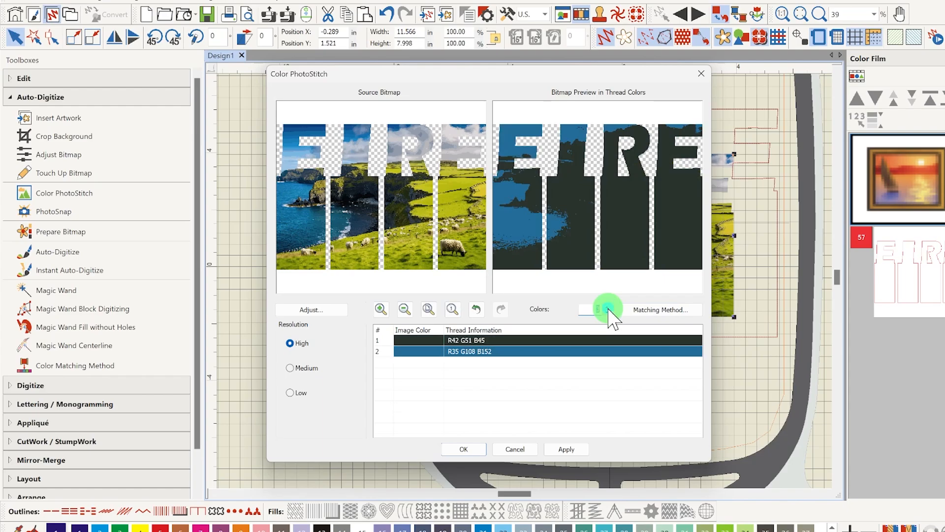
{"action": "left_click", "coordinate": [608, 312]}
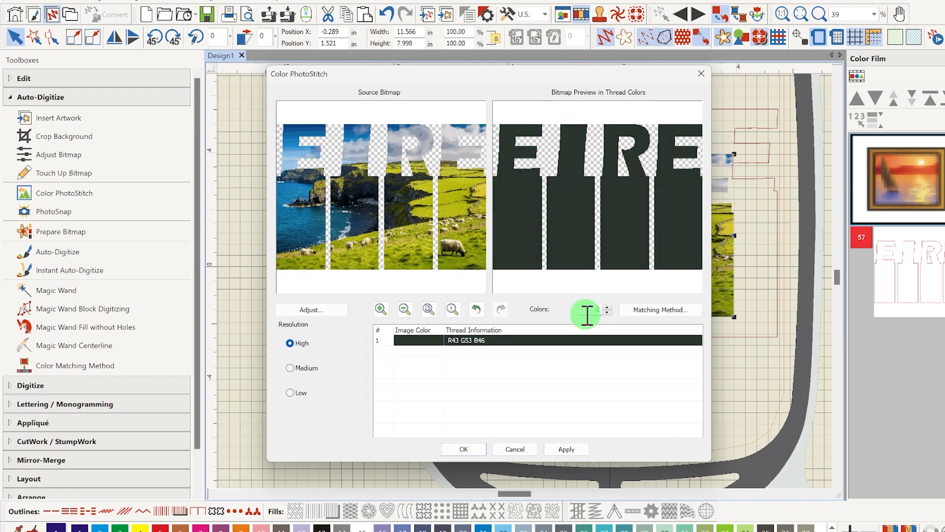
{"action": "double_click", "coordinate": [589, 312]}
{"action": "type", "text": "10"}
{"action": "left_click", "coordinate": [387, 310]}
{"action": "left_click", "coordinate": [406, 310]}
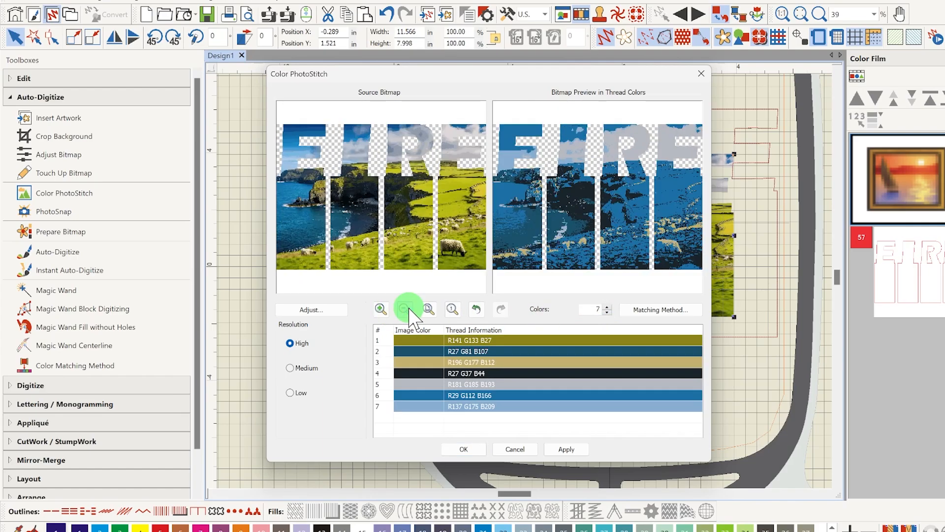
{"action": "double_click", "coordinate": [600, 310]}
{"action": "type", "text": "3"}
{"action": "left_click", "coordinate": [608, 311]}
{"action": "left_click", "coordinate": [609, 311]}
{"action": "double_click", "coordinate": [597, 309]}
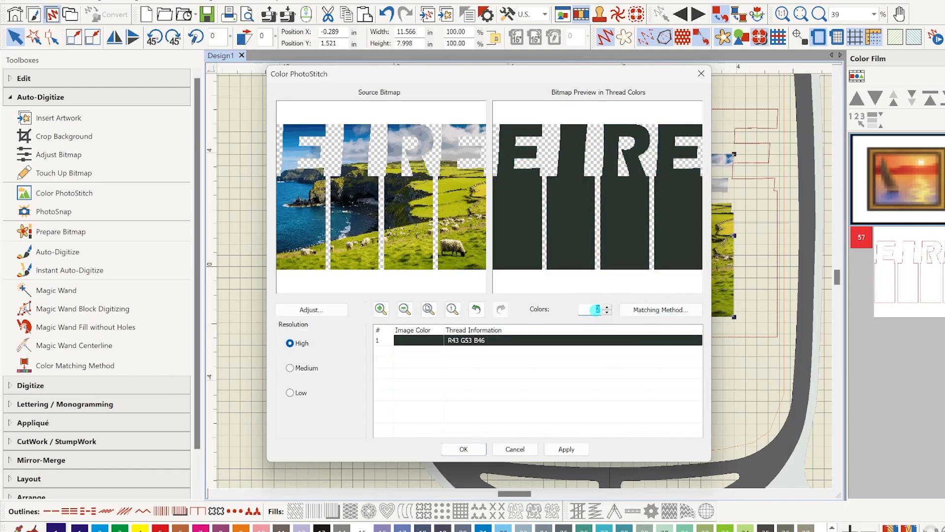
Set Color PhotoStitch to 5 colors and generate the stitched picture
{"action": "type", "text": "12"}
{"action": "left_click", "coordinate": [408, 310]}
{"action": "left_click", "coordinate": [608, 312]}
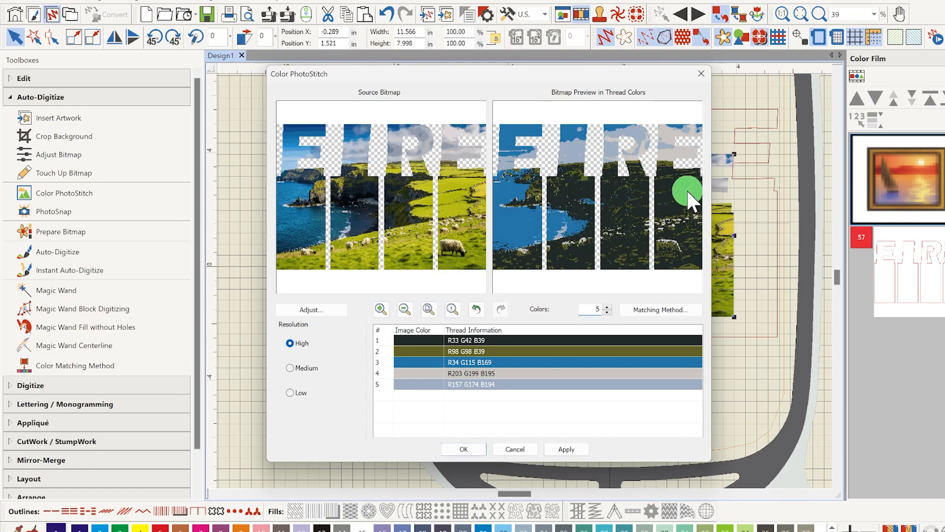
{"action": "left_click", "coordinate": [475, 450]}
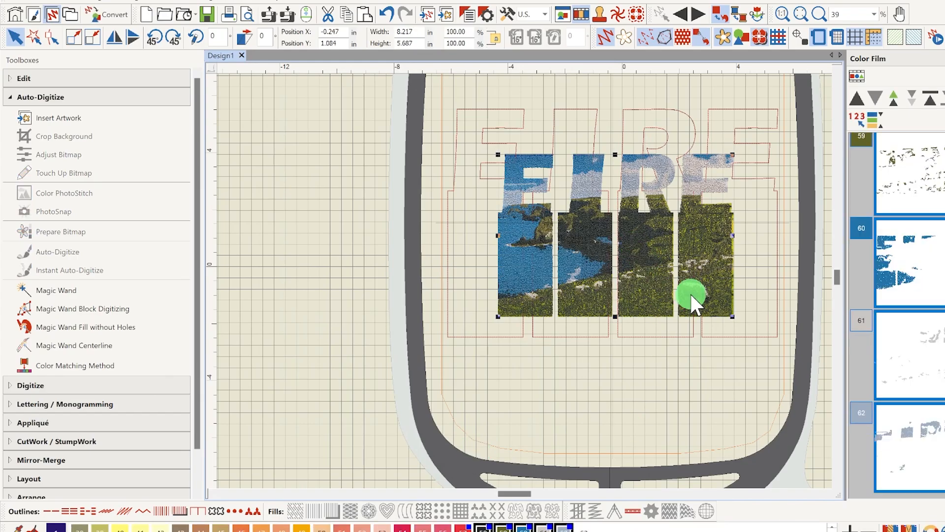
Hide the source picture, then move the stitched design onto the letter outlines and enlarge it to about 11.6 by 8.03 in to match
{"action": "left_click", "coordinate": [723, 38]}
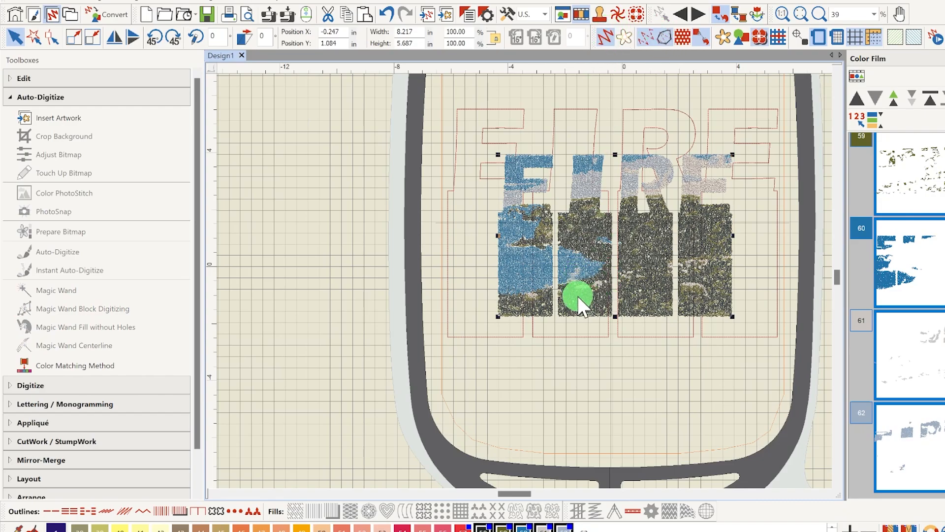
{"action": "left_click_drag", "start_coordinate": [578, 297], "coordinate": [528, 252]}
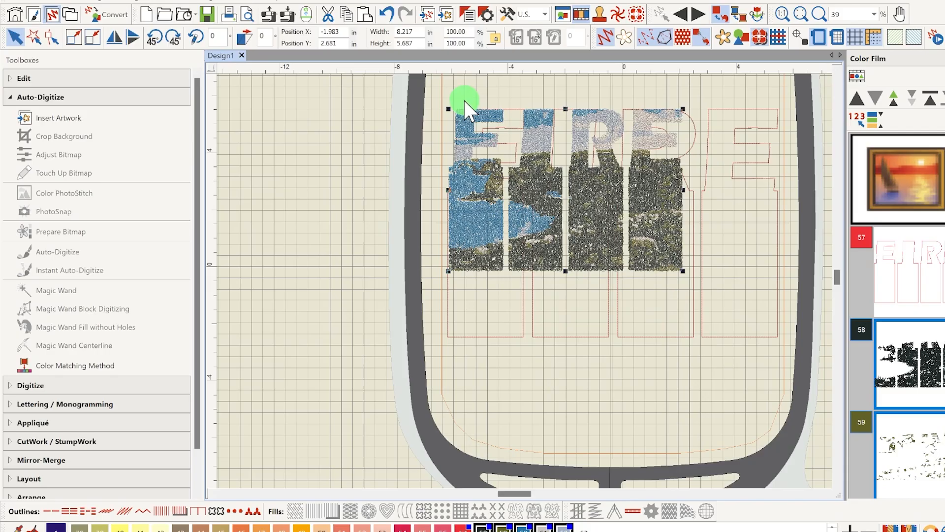
{"action": "left_click_drag", "start_coordinate": [683, 271], "coordinate": [778, 339]}
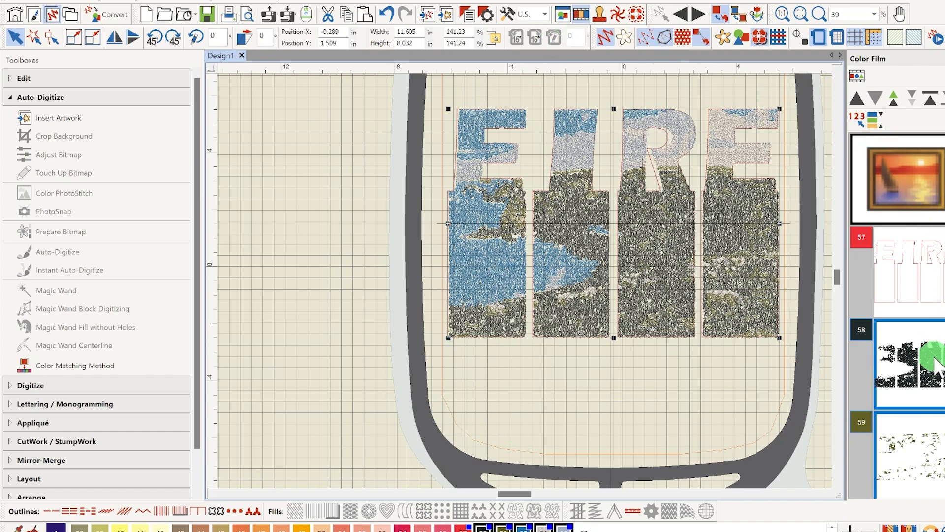
Recolor the olive thread layer 59 of the stitched picture to bright green, palette color 33
{"action": "scroll", "coordinate": [940, 376], "scroll_direction": "down", "scroll_amount": 3}
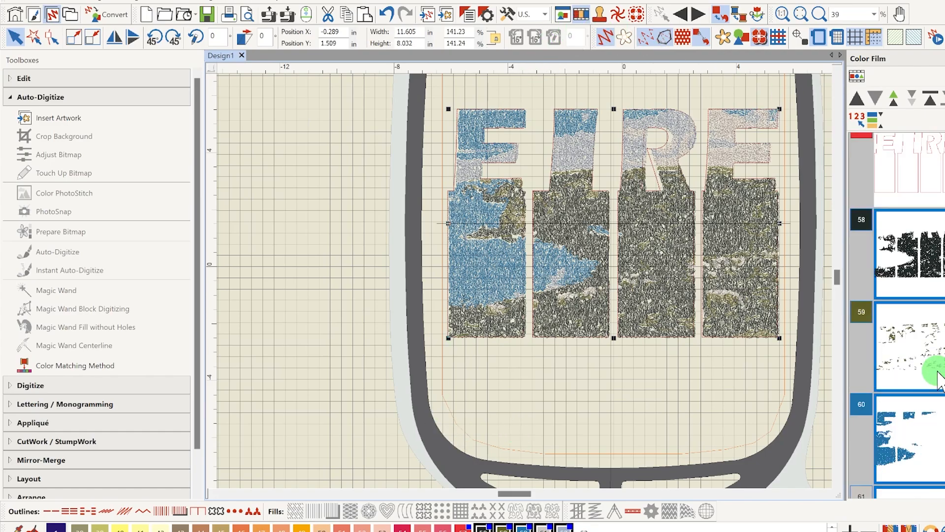
{"action": "left_click", "coordinate": [938, 376]}
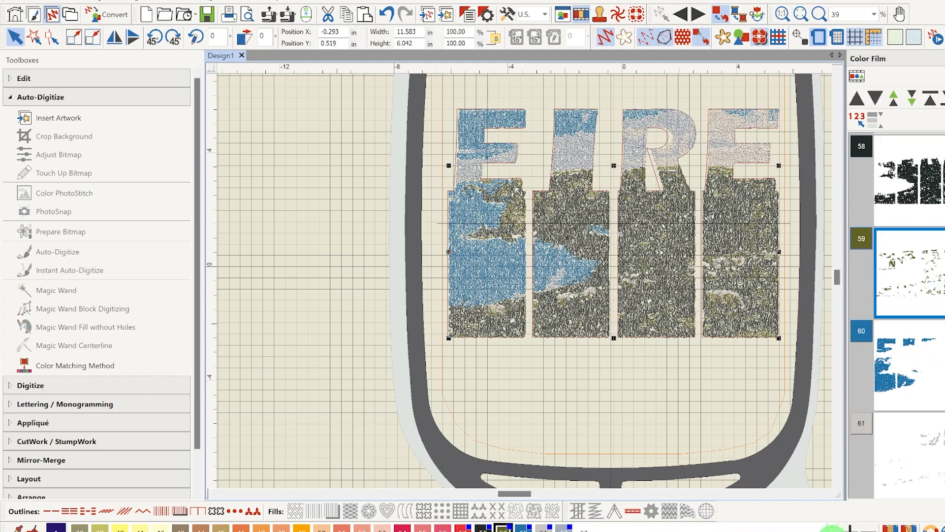
{"action": "left_click", "coordinate": [833, 529]}
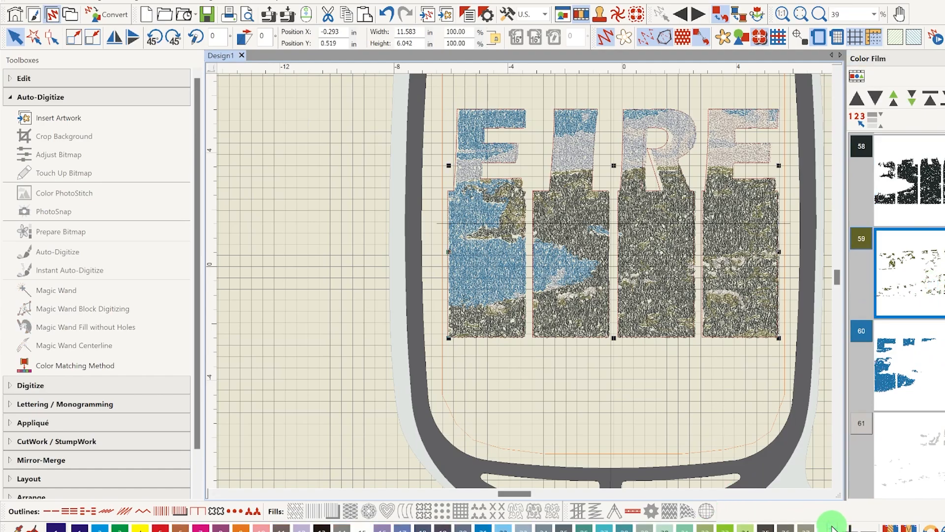
{"action": "left_click", "coordinate": [727, 528]}
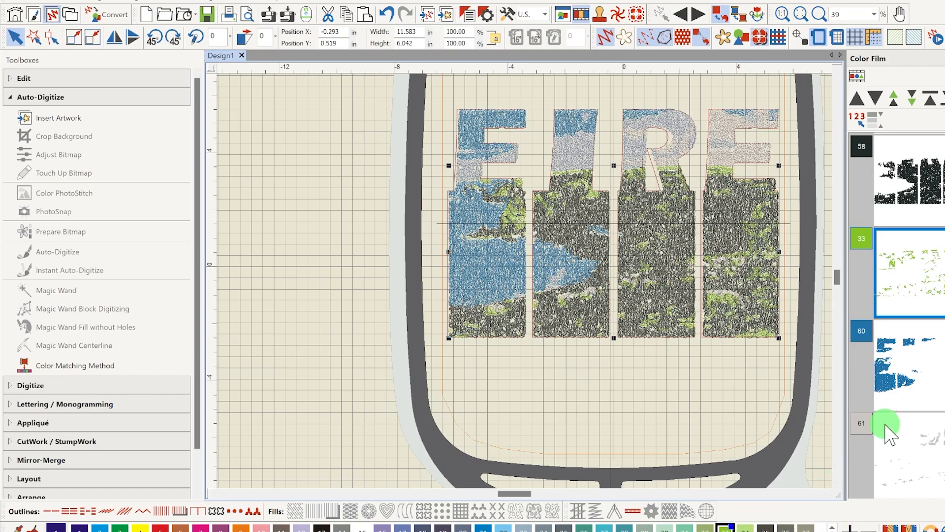
Recolor the pale grey thread layer 61 to light blue, palette color 22
{"action": "left_click", "coordinate": [923, 377]}
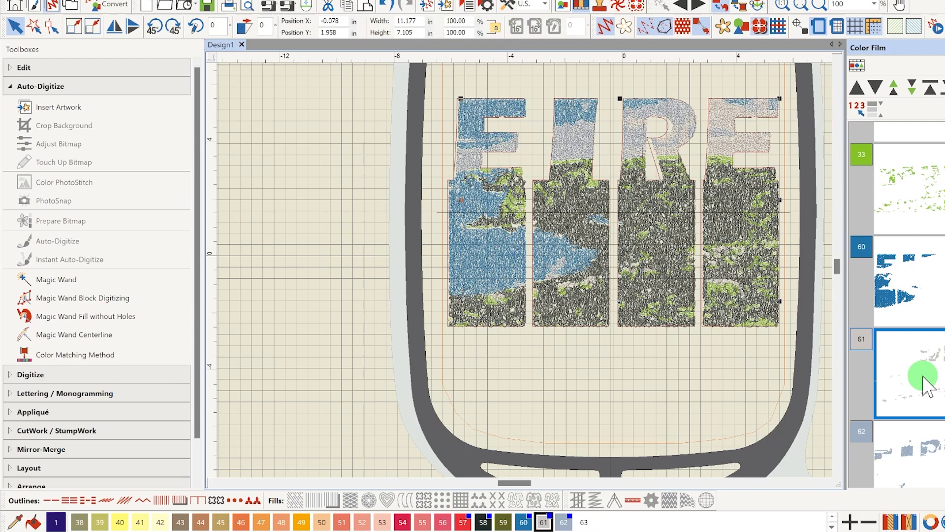
{"action": "left_click", "coordinate": [833, 525]}
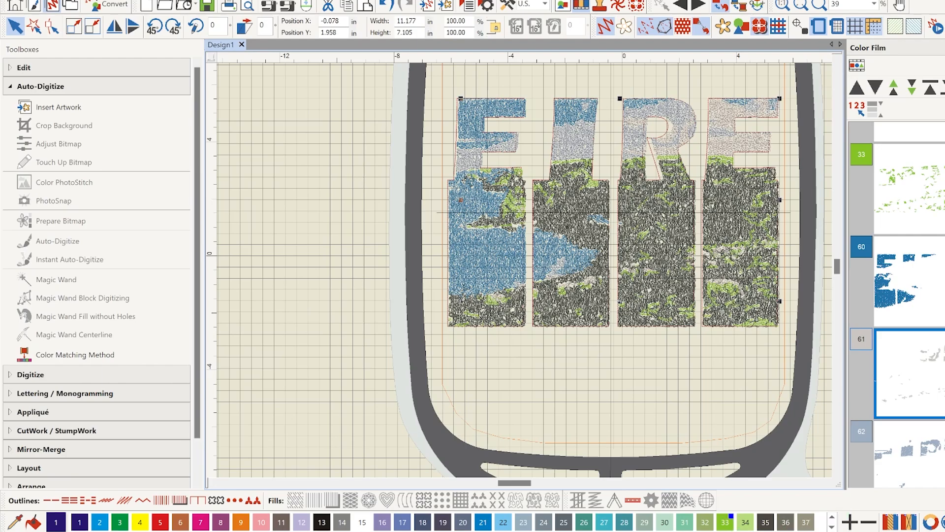
{"action": "left_click", "coordinate": [503, 524]}
{"action": "left_click", "coordinate": [503, 523]}
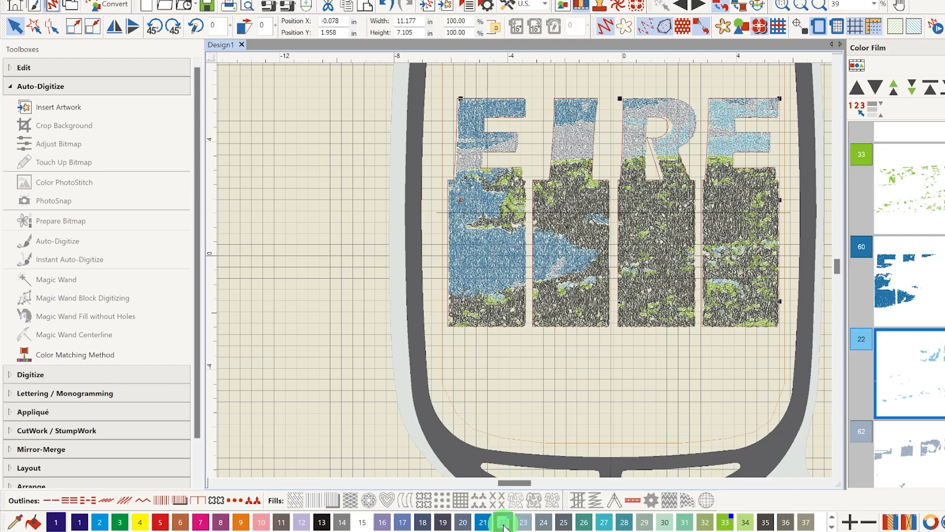
Recolor the grey-blue thread layer 62 to teal, palette color 27
{"action": "left_click", "coordinate": [927, 466]}
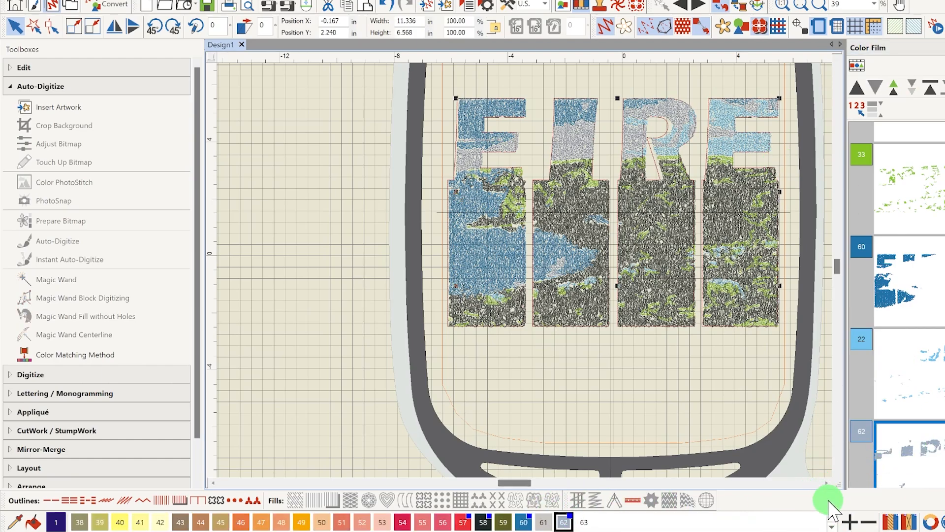
{"action": "left_click", "coordinate": [832, 524]}
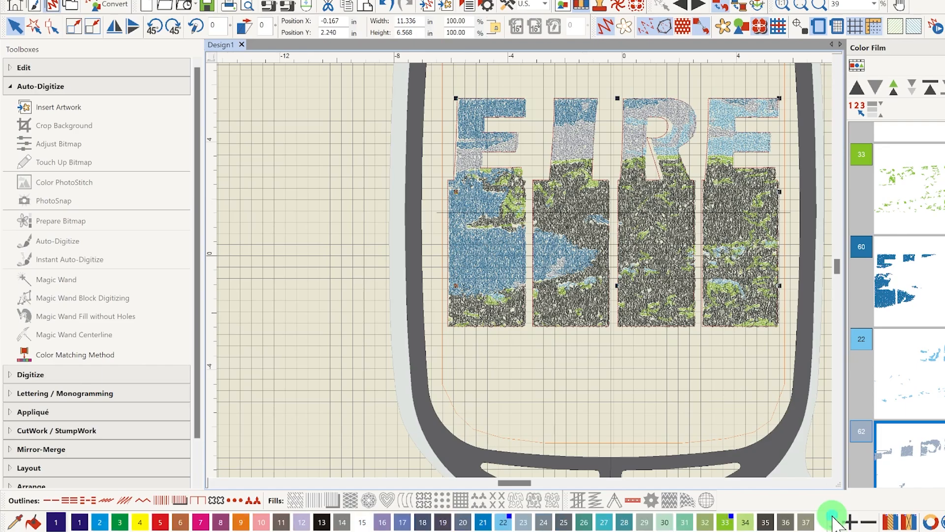
{"action": "left_click", "coordinate": [604, 522]}
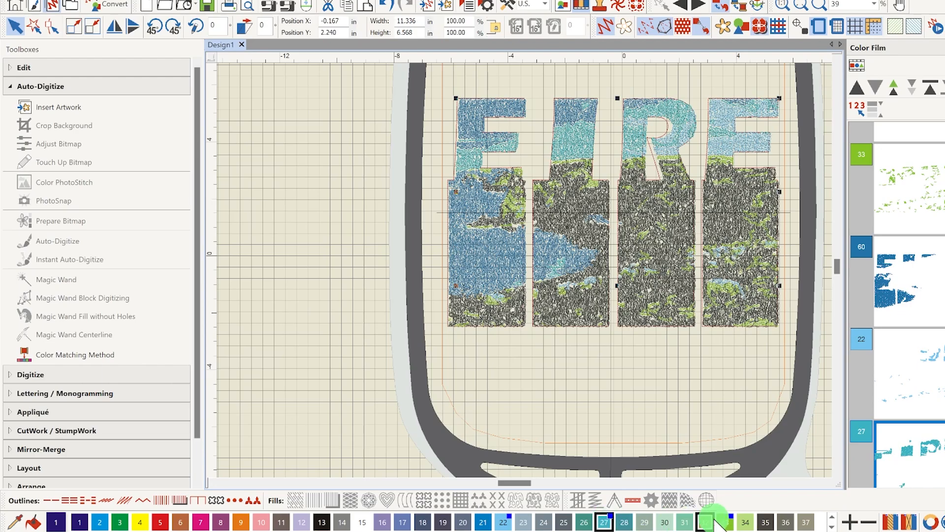
Recolor the dark blue thread layer 60 to palette color 21 and deselect everything
{"action": "scroll", "coordinate": [916, 275], "scroll_direction": "down", "scroll_amount": 1}
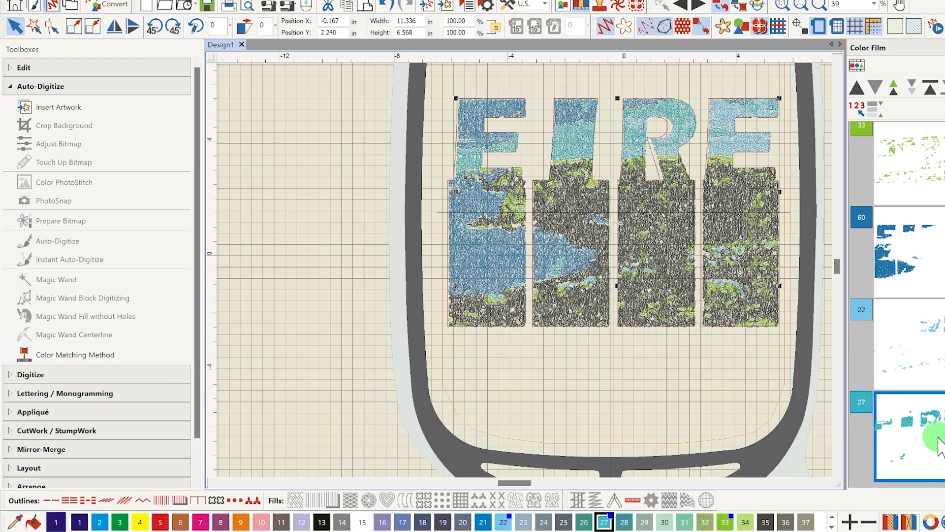
{"action": "left_click", "coordinate": [926, 274]}
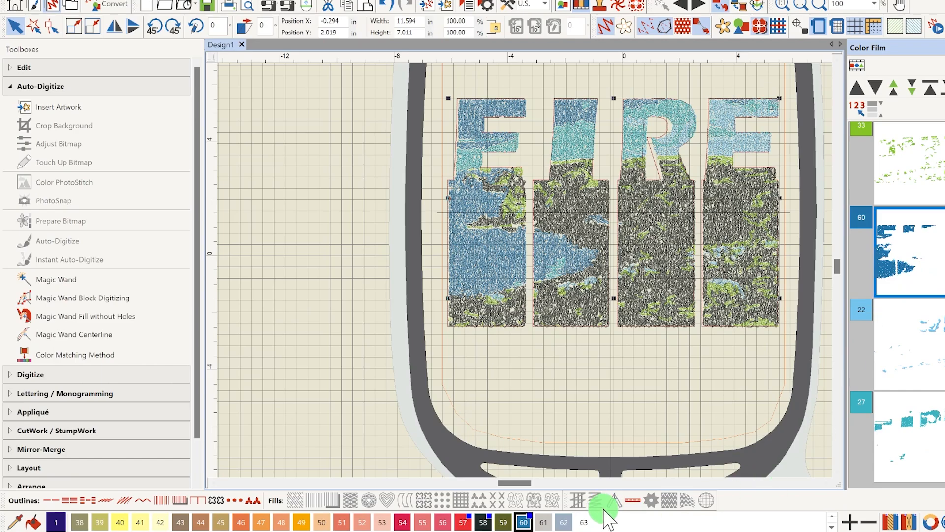
{"action": "left_click", "coordinate": [843, 523]}
{"action": "left_click", "coordinate": [834, 523]}
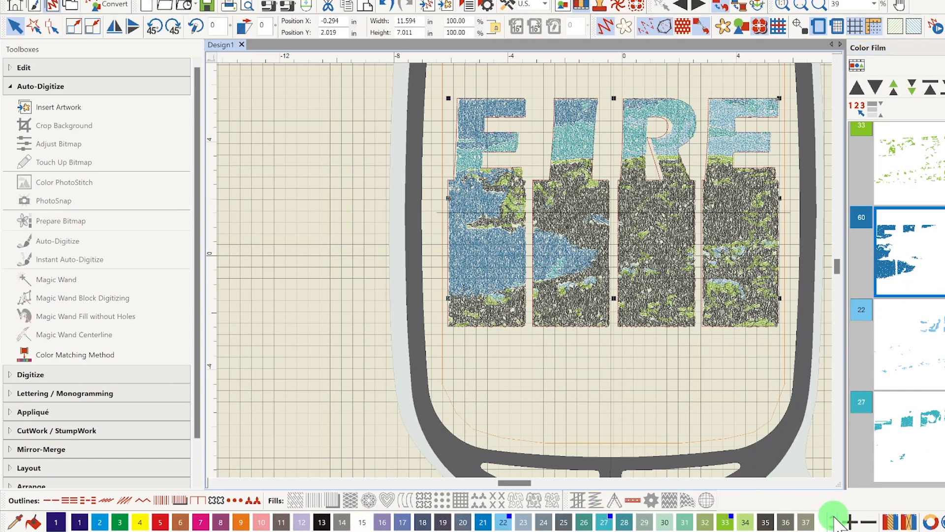
{"action": "left_click", "coordinate": [484, 523]}
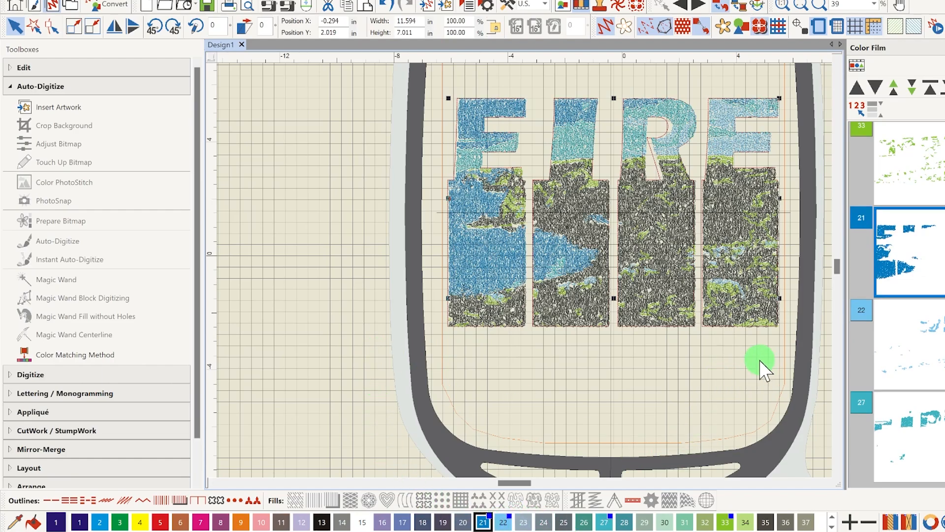
{"action": "left_click", "coordinate": [750, 371]}
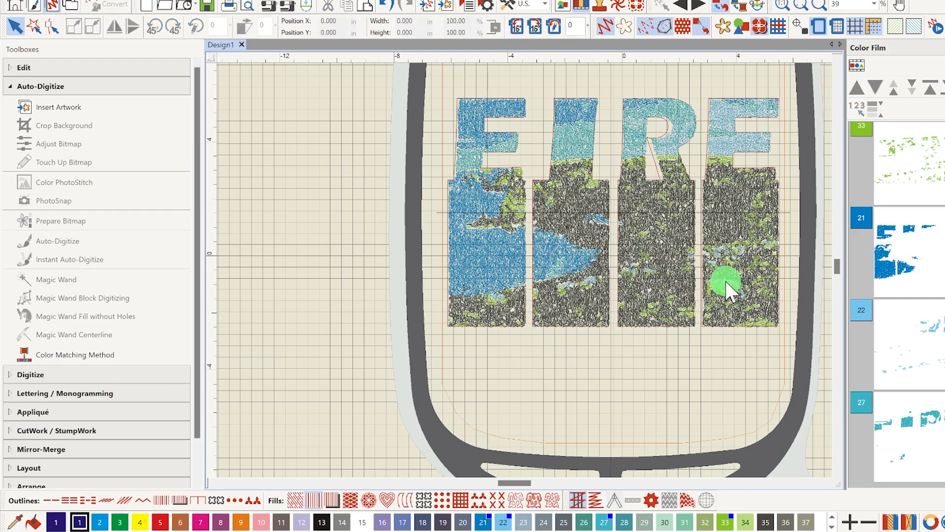
Recolor the arched light blue patch near the foot of the last column and the small patch above it to white, color 15
{"action": "scroll", "coordinate": [725, 281], "scroll_direction": "up", "scroll_amount": 3}
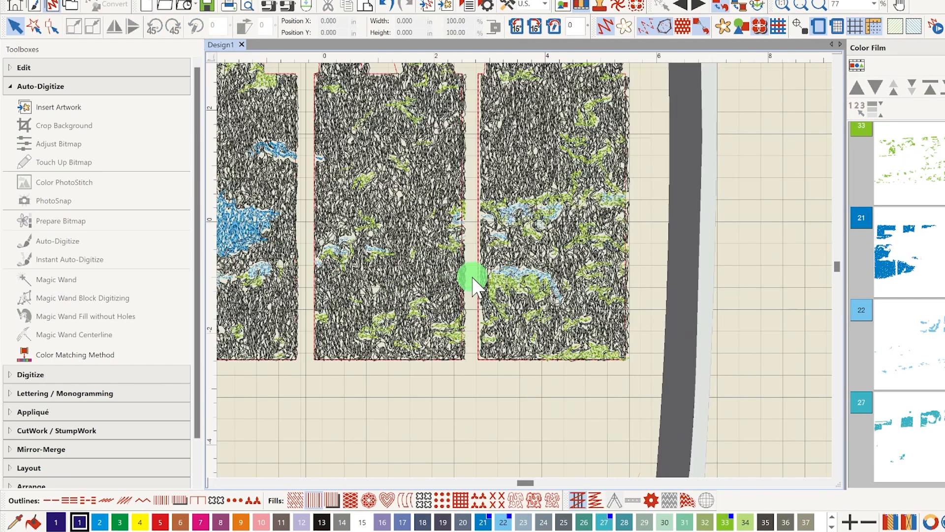
{"action": "left_click", "coordinate": [525, 271]}
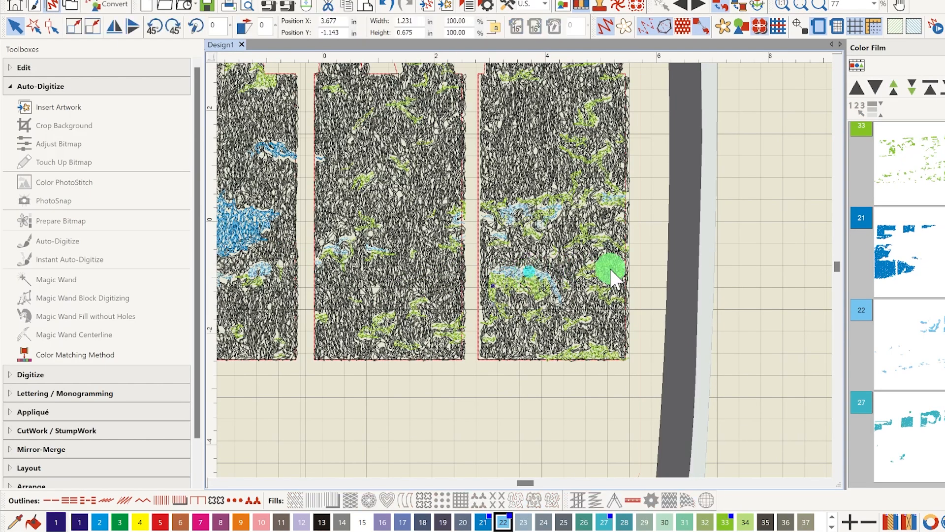
{"action": "left_click", "coordinate": [361, 522]}
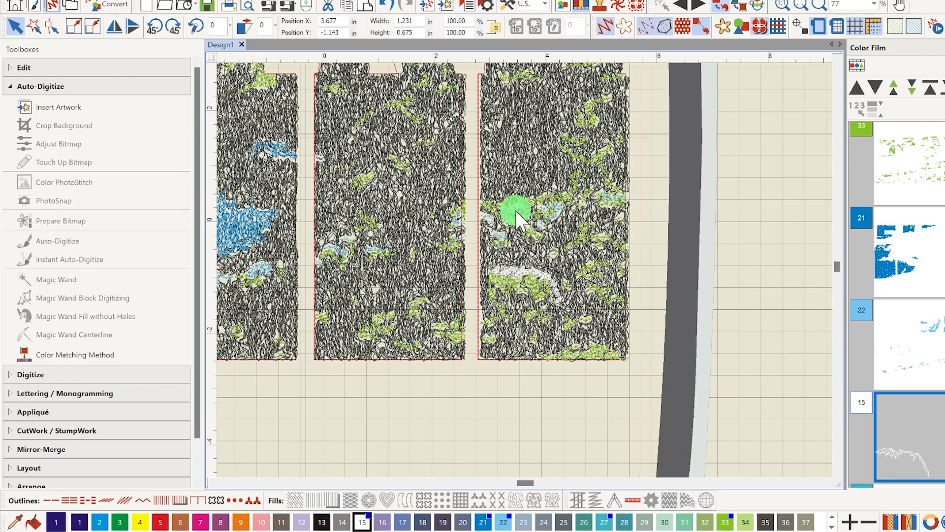
{"action": "left_click", "coordinate": [501, 235]}
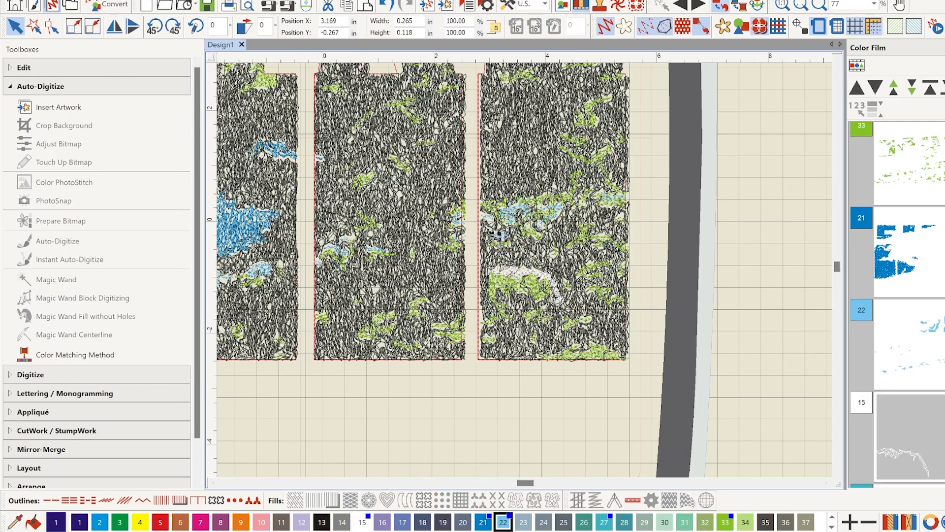
{"action": "left_click", "coordinate": [363, 523]}
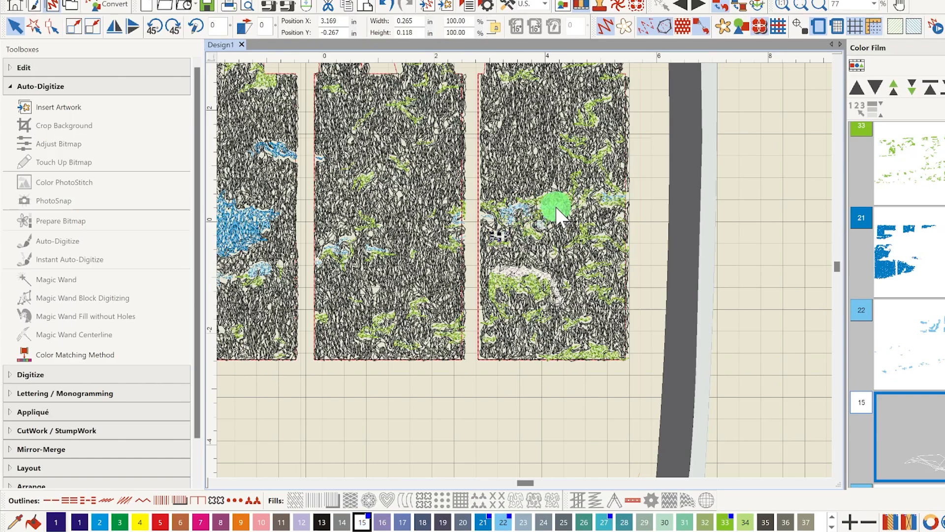
Recolor the four remaining light blue patches across the middle of the last column to white, color 15
{"action": "scroll", "coordinate": [555, 210], "scroll_direction": "up", "scroll_amount": 2}
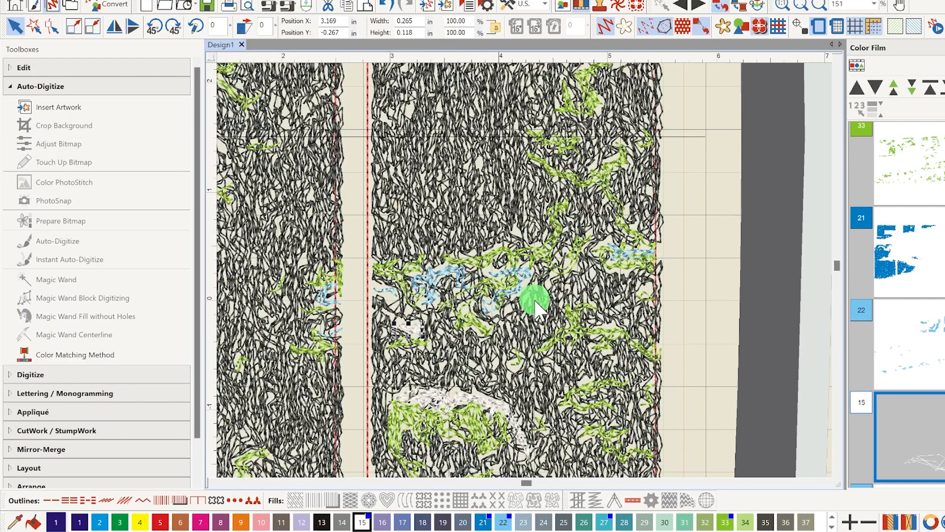
{"action": "left_click", "coordinate": [500, 281]}
{"action": "left_click", "coordinate": [362, 522]}
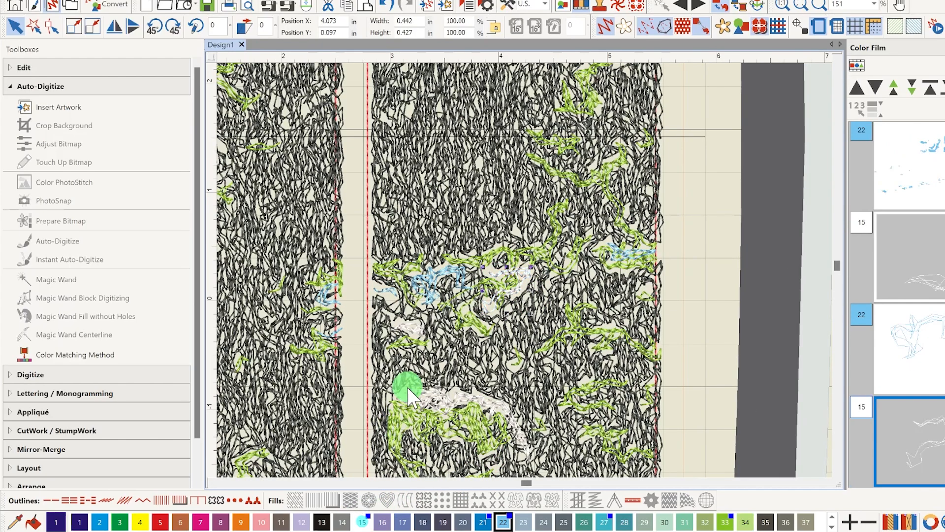
{"action": "left_click", "coordinate": [448, 274]}
{"action": "left_click", "coordinate": [363, 521]}
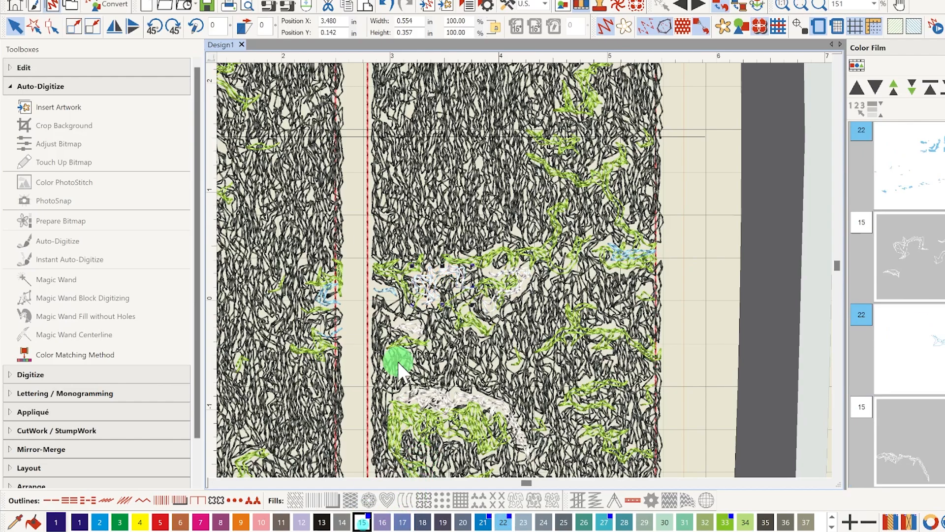
{"action": "left_click", "coordinate": [391, 285]}
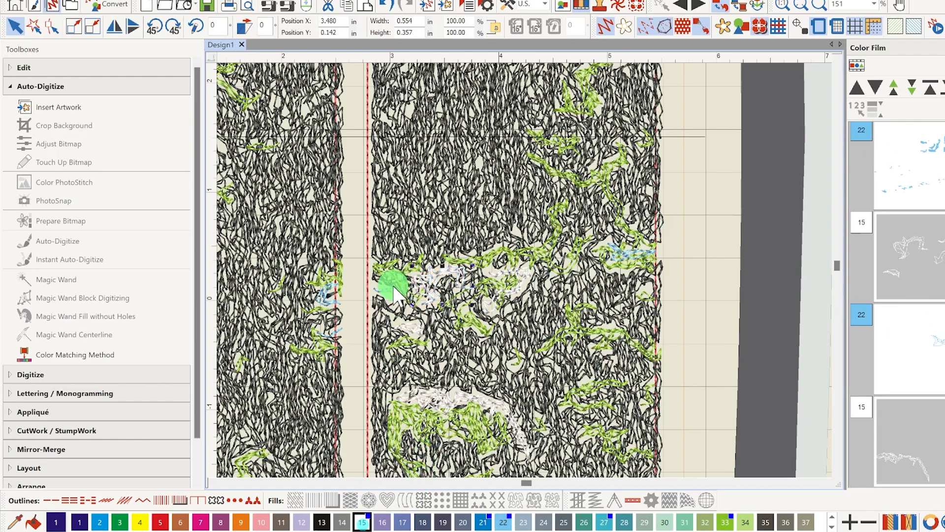
{"action": "left_click", "coordinate": [368, 521]}
{"action": "left_click", "coordinate": [626, 254]}
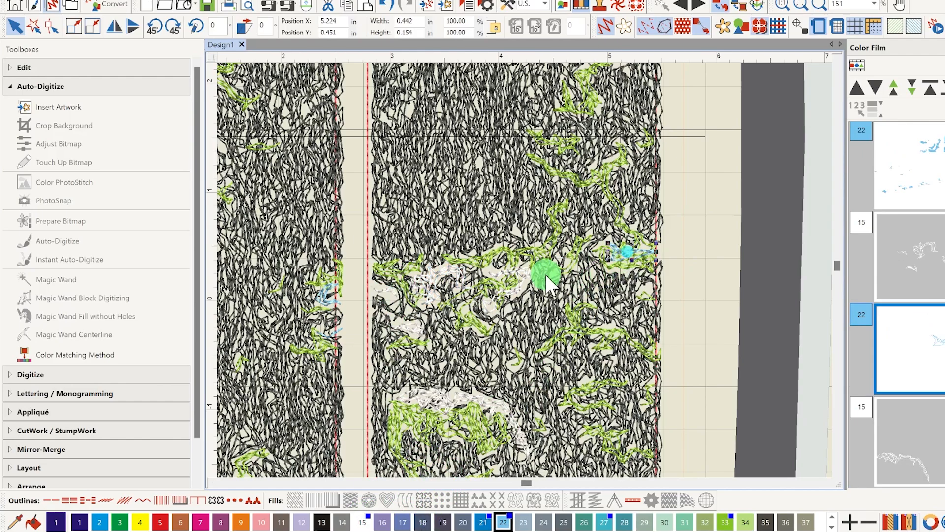
{"action": "left_click", "coordinate": [362, 521]}
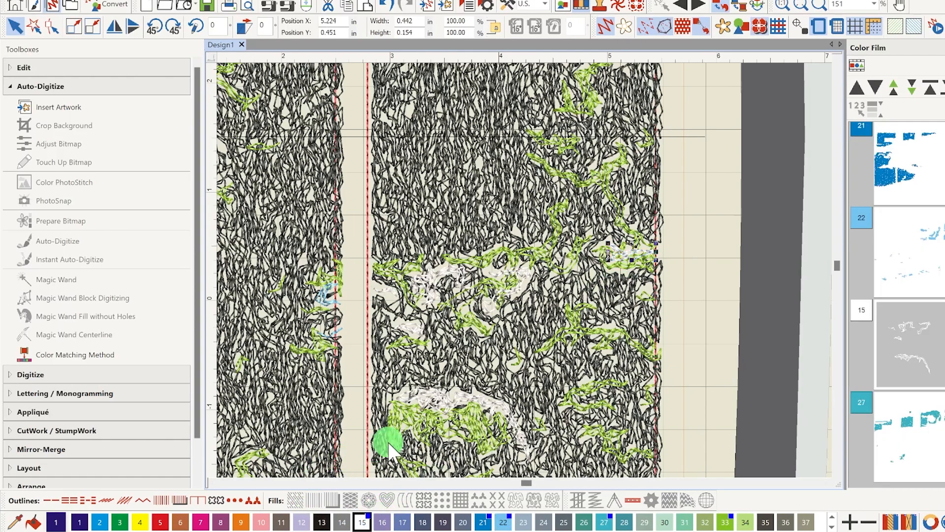
Recolor the green patch beneath the white arch in the last column to grey, color 14, comparing it with Artistic View on and off
{"action": "left_click", "coordinate": [427, 434]}
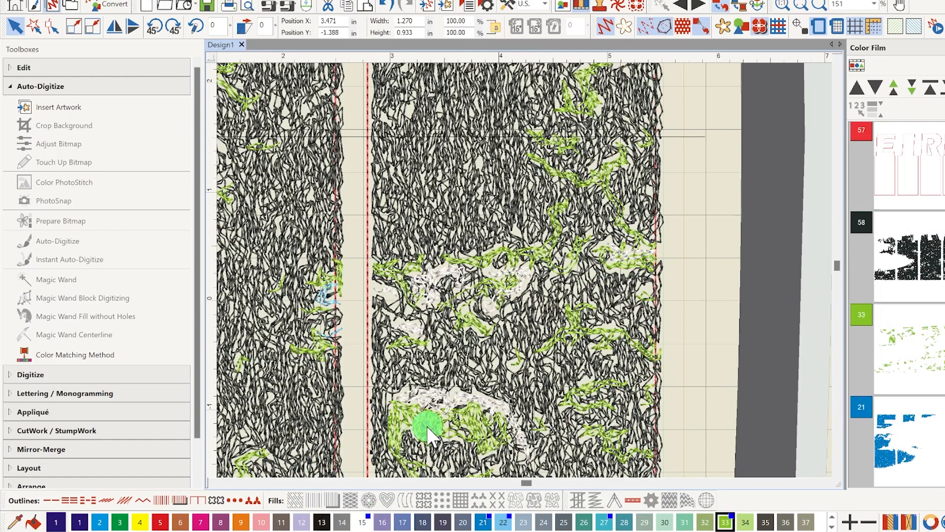
{"action": "left_click", "coordinate": [571, 36]}
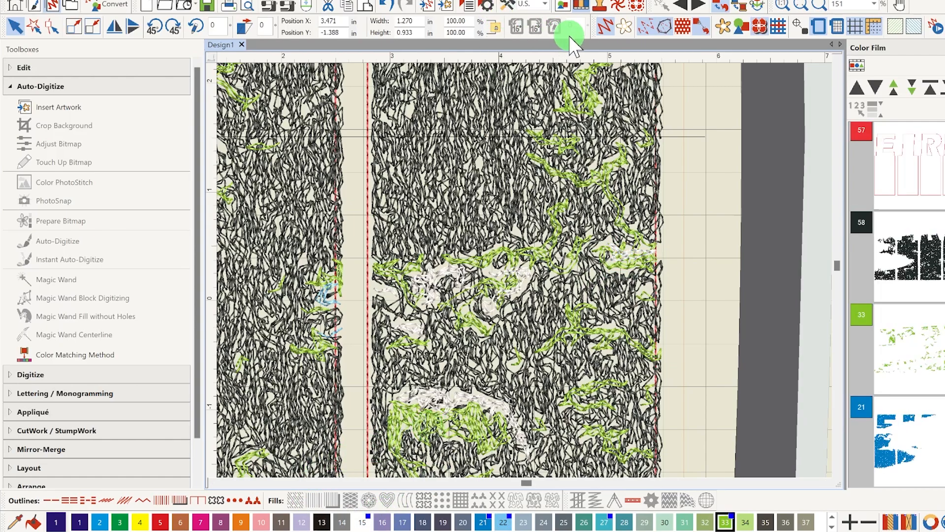
{"action": "left_click", "coordinate": [606, 28]}
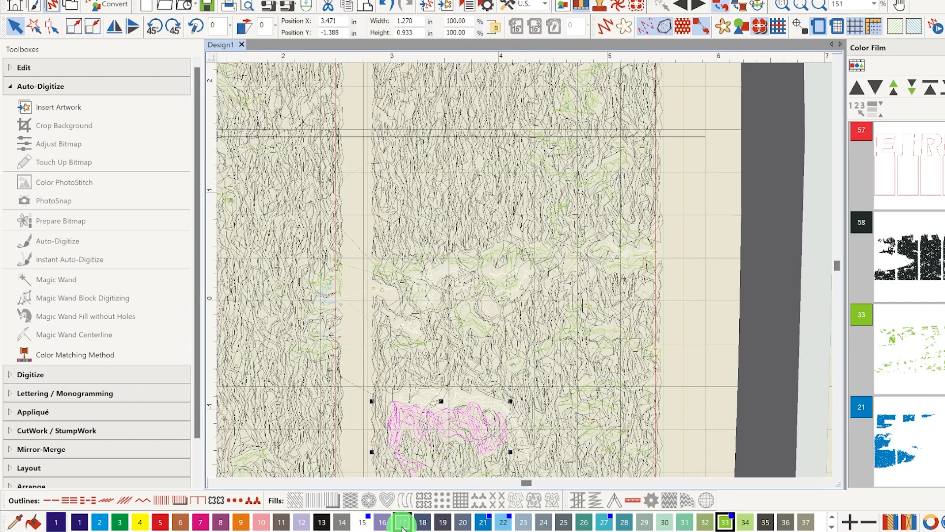
{"action": "left_click", "coordinate": [342, 523]}
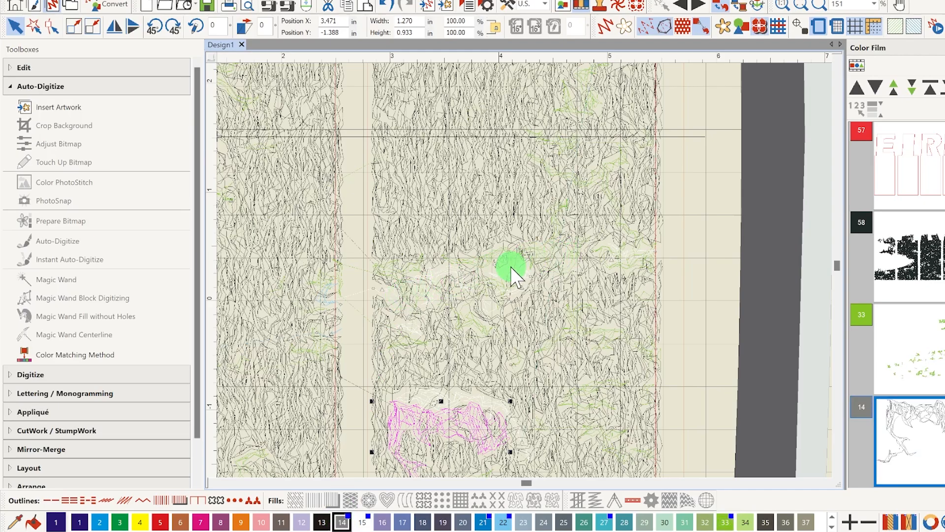
{"action": "left_click", "coordinate": [606, 27]}
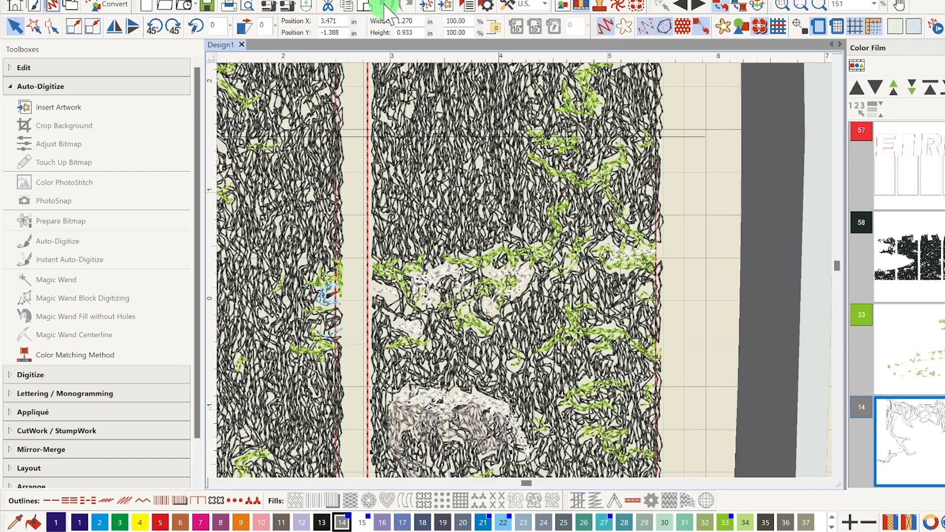
{"action": "left_click", "coordinate": [610, 25]}
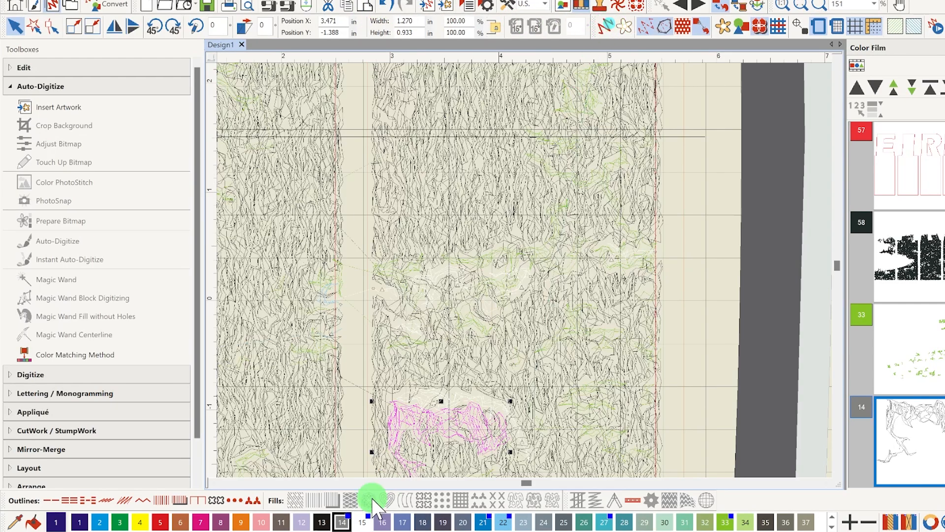
Recolor the grey patch beneath the white arch in the last column to light grey, color 61, and show it in Artistic View
{"action": "left_click", "coordinate": [832, 527]}
{"action": "left_click", "coordinate": [546, 518]}
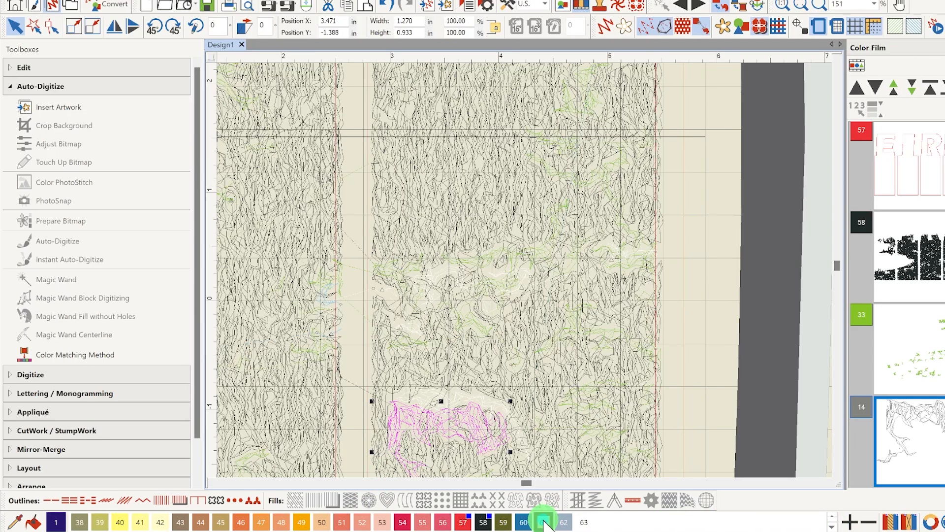
{"action": "left_click", "coordinate": [601, 28]}
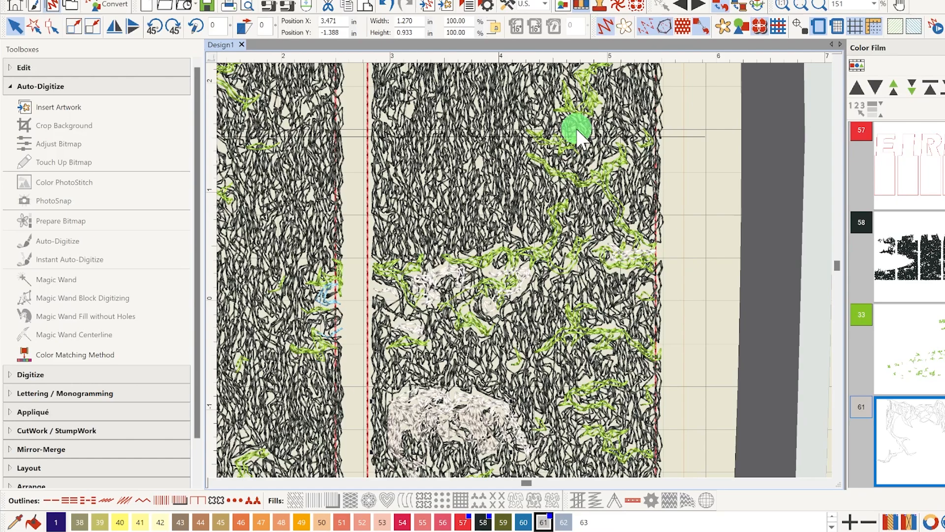
Recolor the branching green patch across the middle of the last column to light grey, color 61, with Artistic View off
{"action": "left_click", "coordinate": [507, 290]}
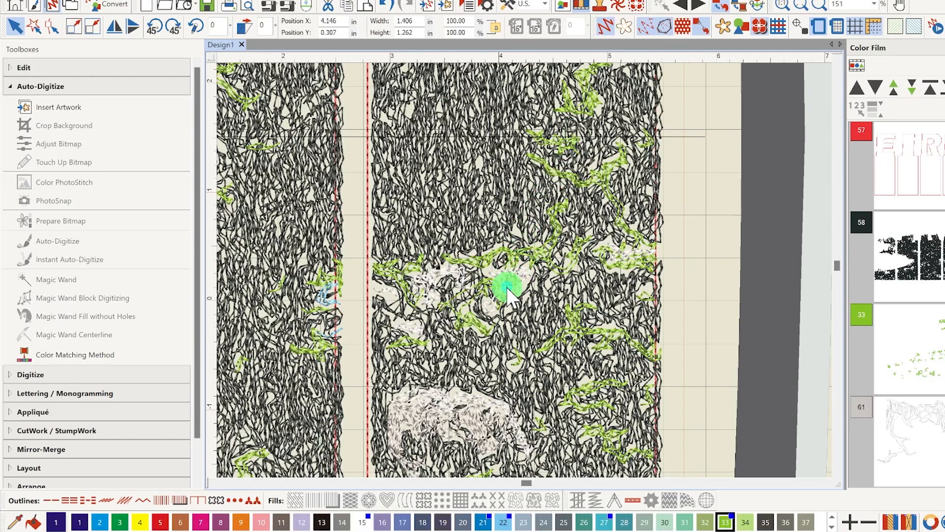
{"action": "left_click", "coordinate": [605, 28]}
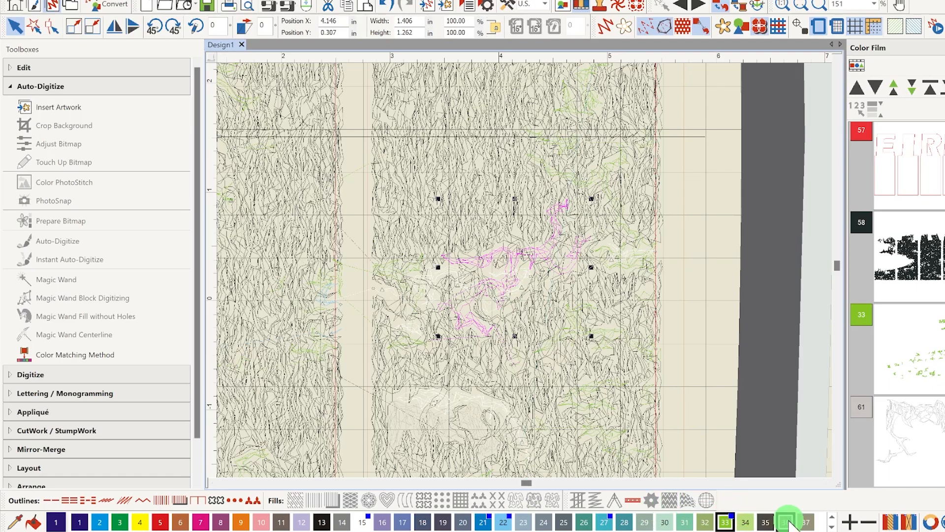
{"action": "left_click", "coordinate": [832, 526]}
{"action": "left_click", "coordinate": [544, 523]}
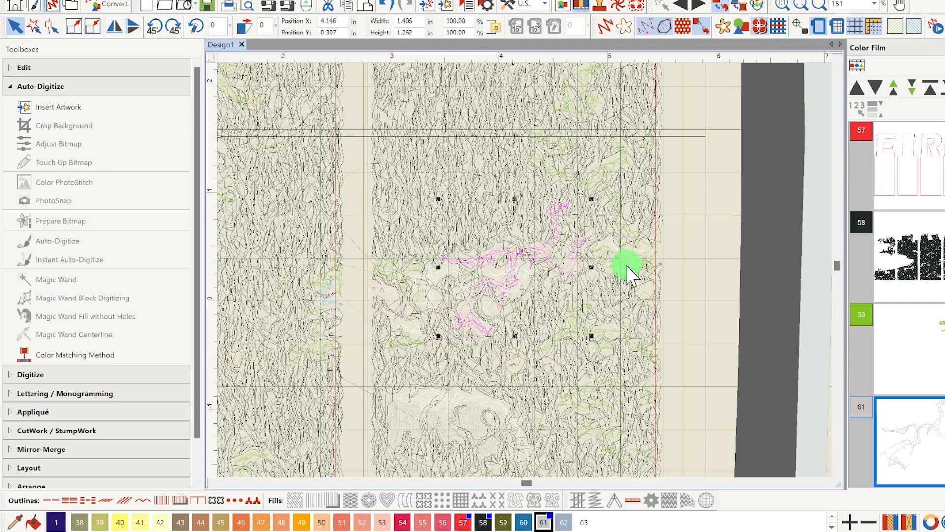
Recolor the small light blue patch at the right edge of the third column to white, color 15, and select the green patch below it
{"action": "left_click", "coordinate": [330, 305]}
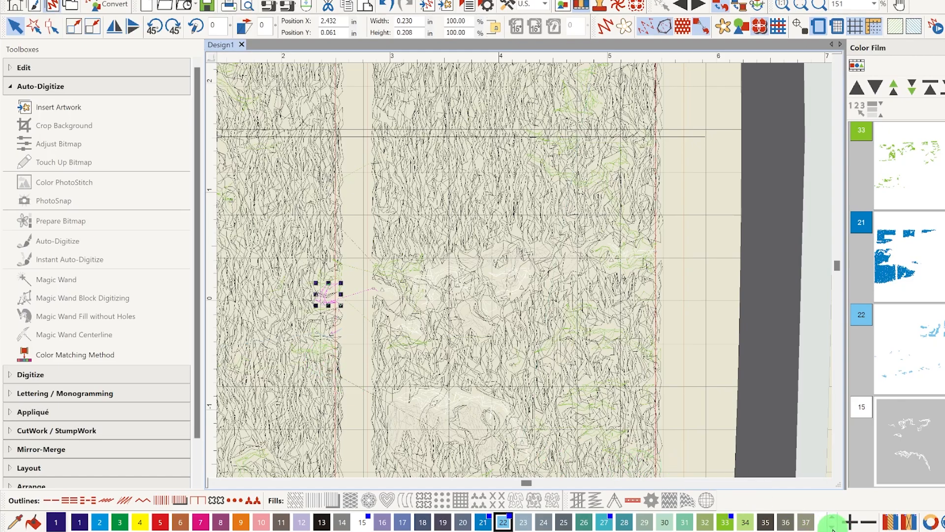
{"action": "left_click", "coordinate": [362, 521]}
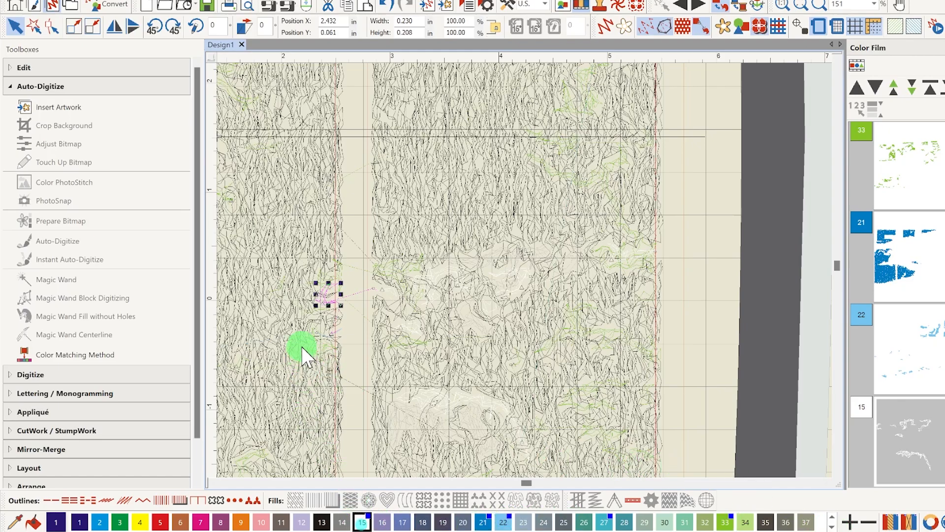
{"action": "left_click", "coordinate": [305, 359]}
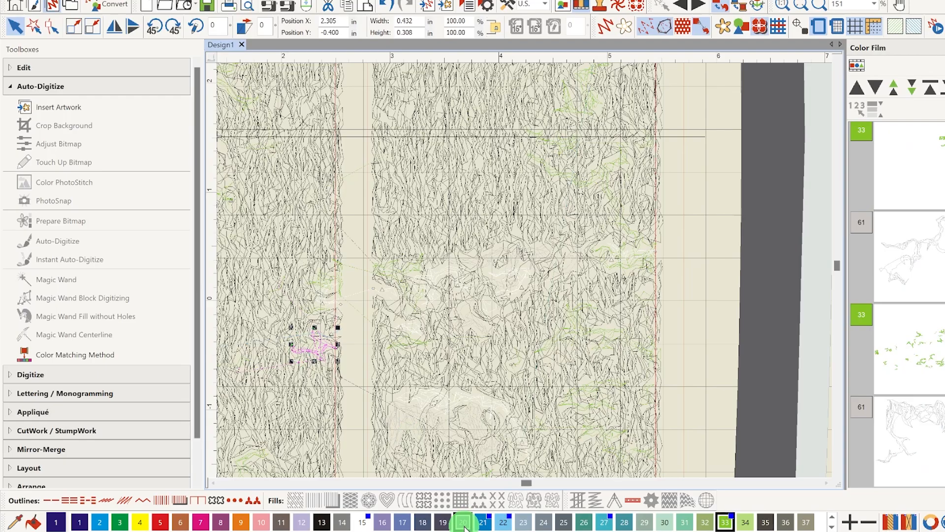
Recolor the two light blue patches in the lower part of the third column to white, color 15
{"action": "left_click", "coordinate": [220, 482]}
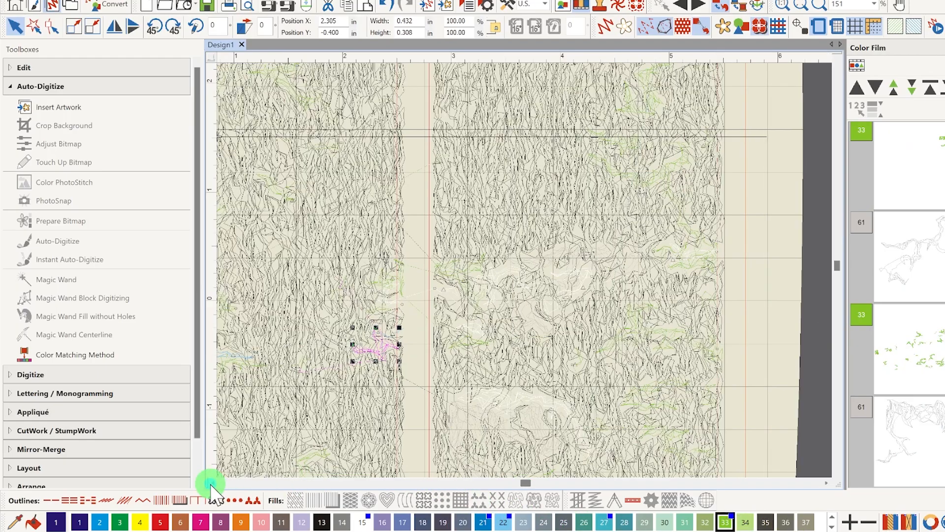
{"action": "left_click", "coordinate": [220, 482]}
{"action": "left_click", "coordinate": [220, 481]}
{"action": "left_click", "coordinate": [219, 480]}
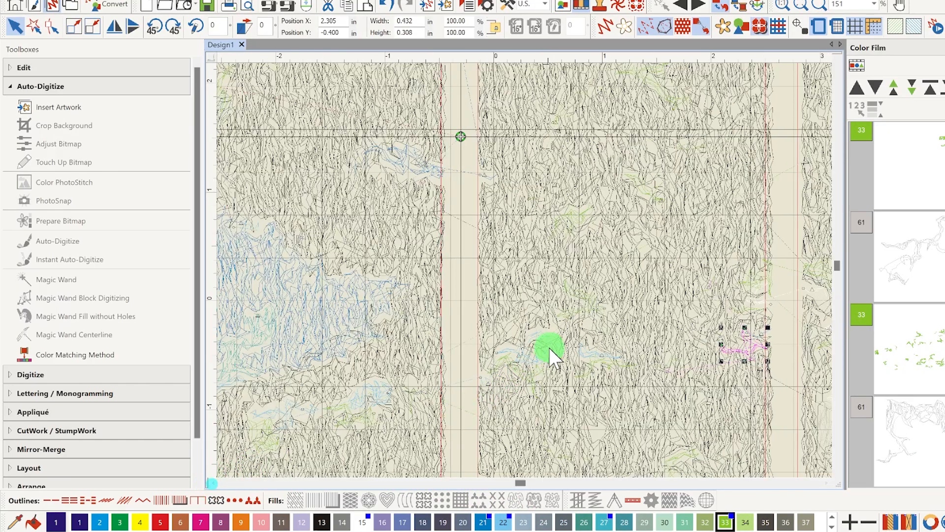
{"action": "left_click", "coordinate": [536, 335]}
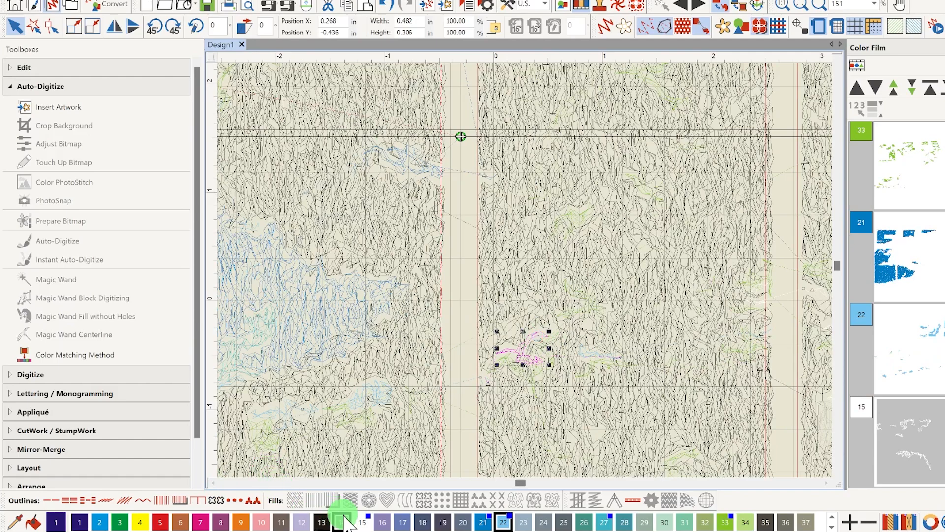
{"action": "left_click", "coordinate": [361, 521]}
{"action": "left_click", "coordinate": [592, 353]}
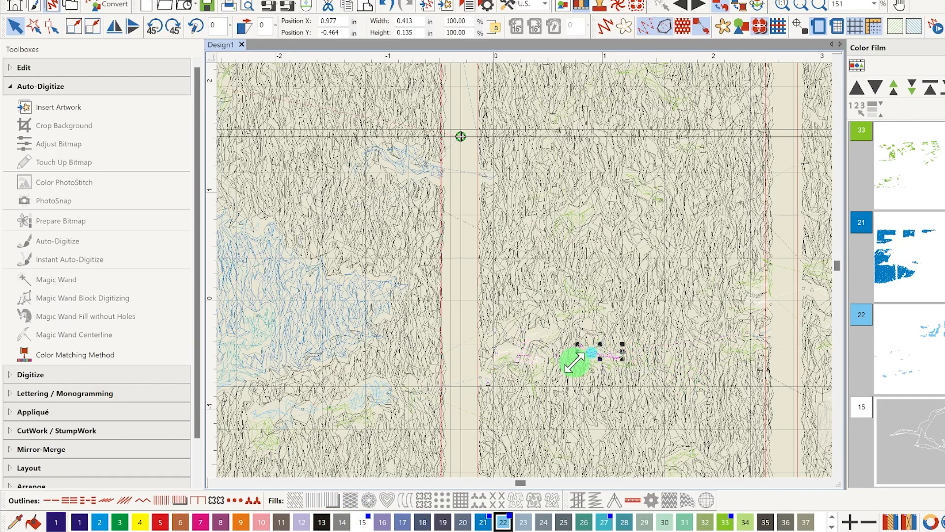
Recolor the two light blue patches below the water in the second column to white, color 15
{"action": "left_click", "coordinate": [371, 391]}
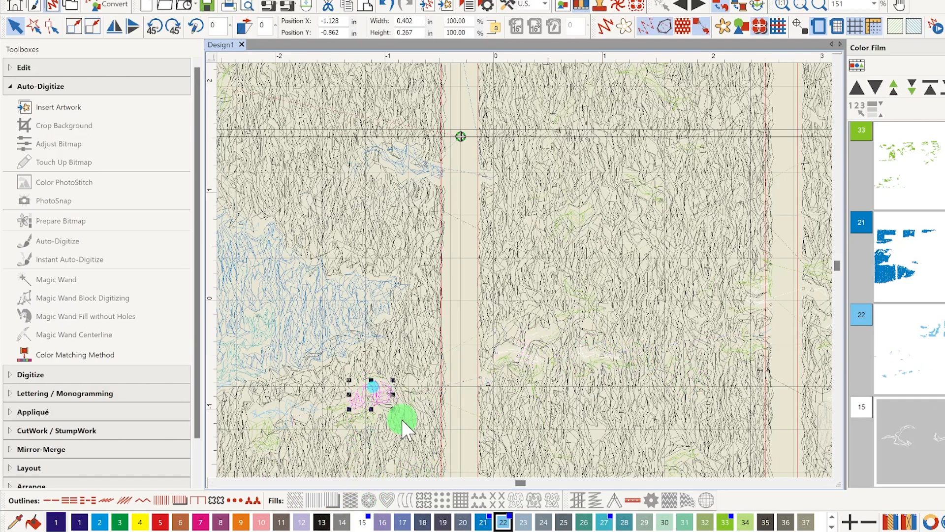
{"action": "left_click", "coordinate": [361, 521]}
{"action": "left_click", "coordinate": [284, 408]}
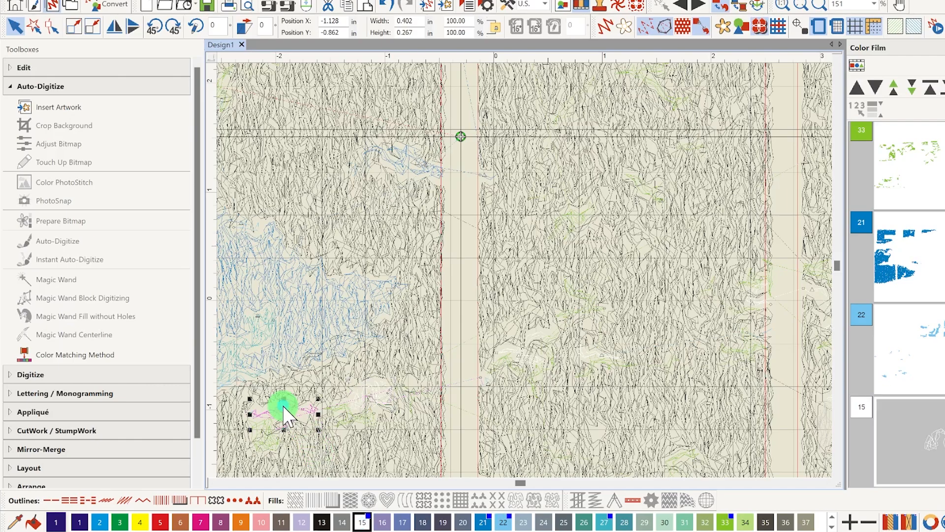
{"action": "left_click", "coordinate": [361, 521]}
Recolor the small green patch beneath the leftmost white patch in the second column to light grey, color 61
{"action": "left_click", "coordinate": [273, 441]}
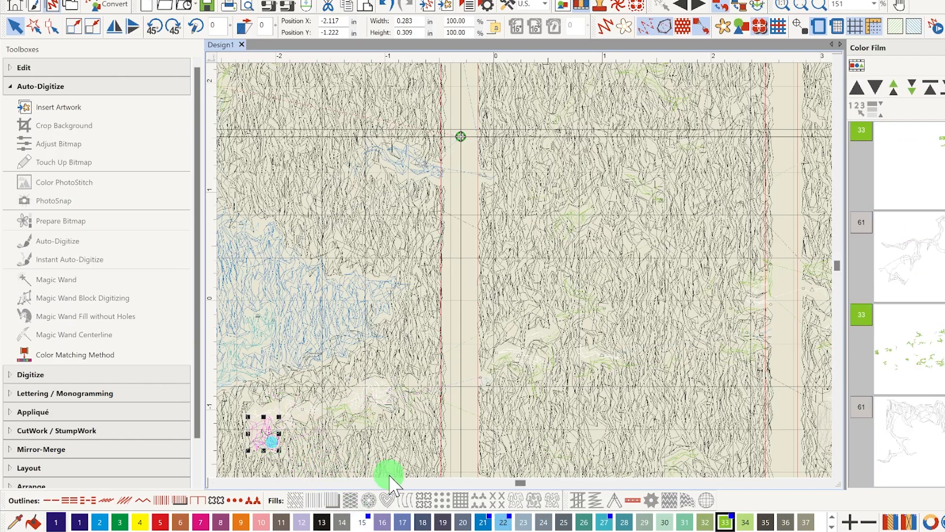
{"action": "left_click", "coordinate": [833, 526]}
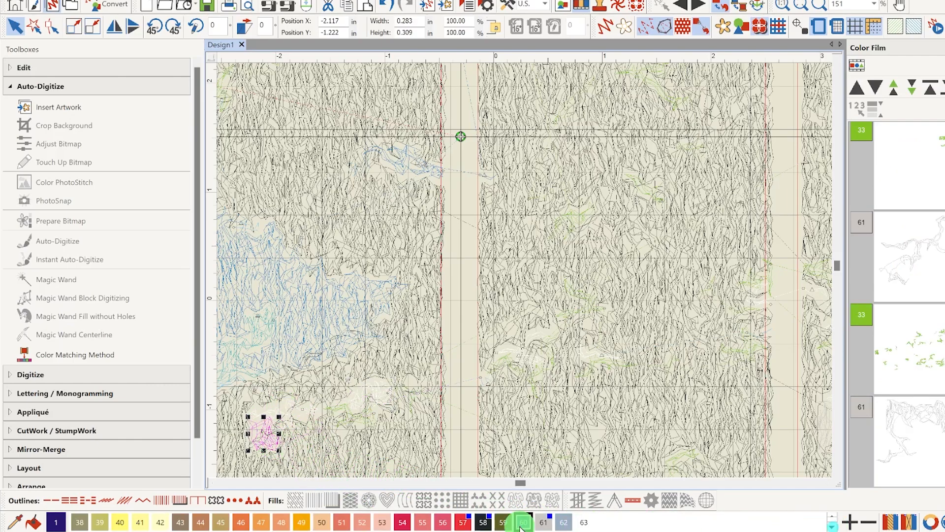
{"action": "left_click", "coordinate": [544, 523]}
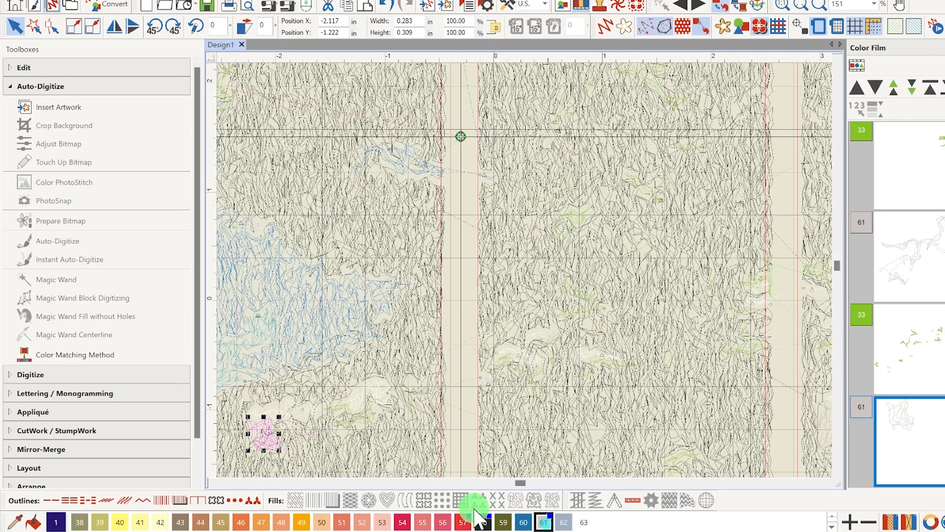
Recolor the blue patch near the second column's right edge to white, color 15, and the green patch in the third column's middle to color 61
{"action": "left_click", "coordinate": [419, 172]}
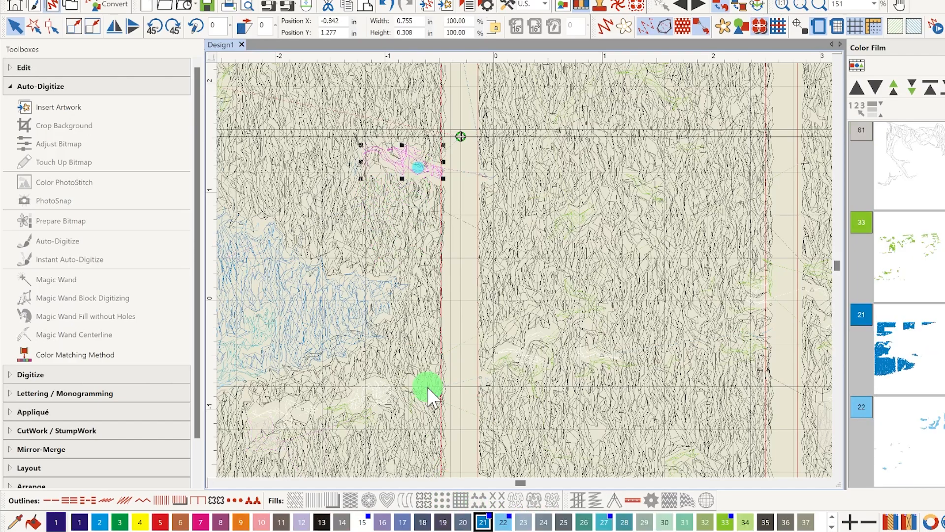
{"action": "left_click", "coordinate": [364, 523]}
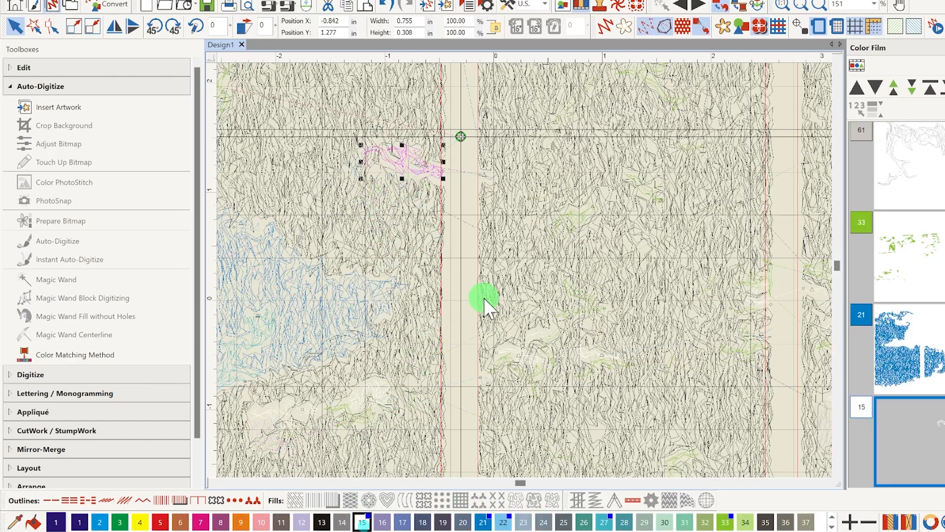
{"action": "left_click", "coordinate": [564, 215]}
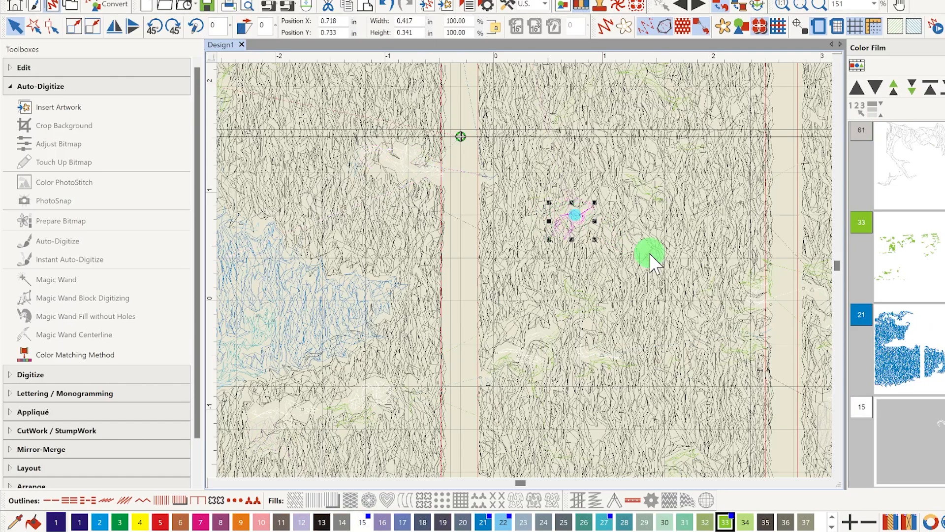
{"action": "left_click", "coordinate": [832, 527]}
{"action": "left_click", "coordinate": [543, 521]}
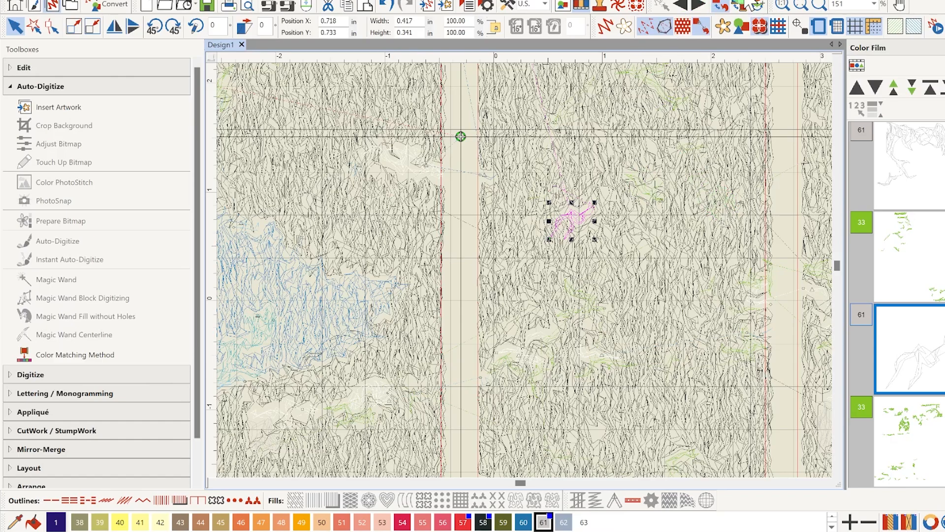
Turn on Artistic View and recolor the tiny light blue patch at the left edge of the third column to white, color 15
{"action": "left_click", "coordinate": [800, 5]}
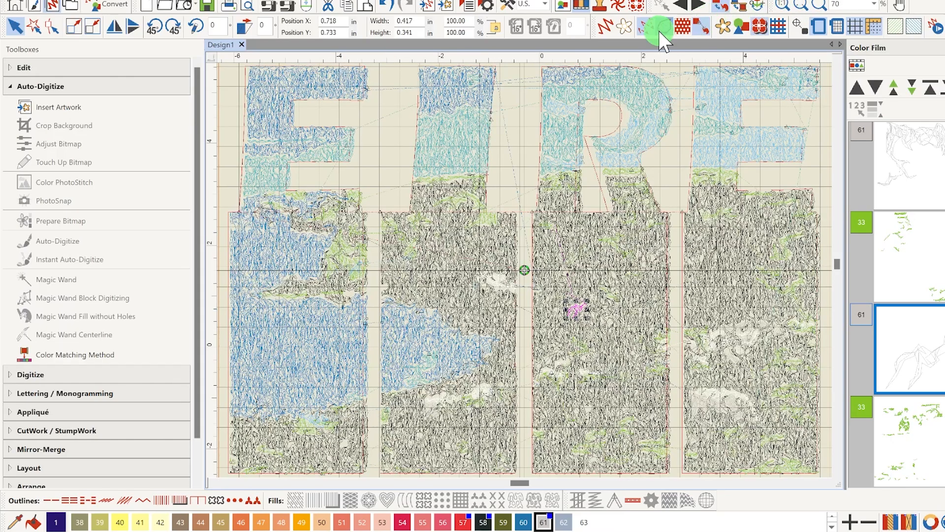
{"action": "left_click", "coordinate": [606, 27]}
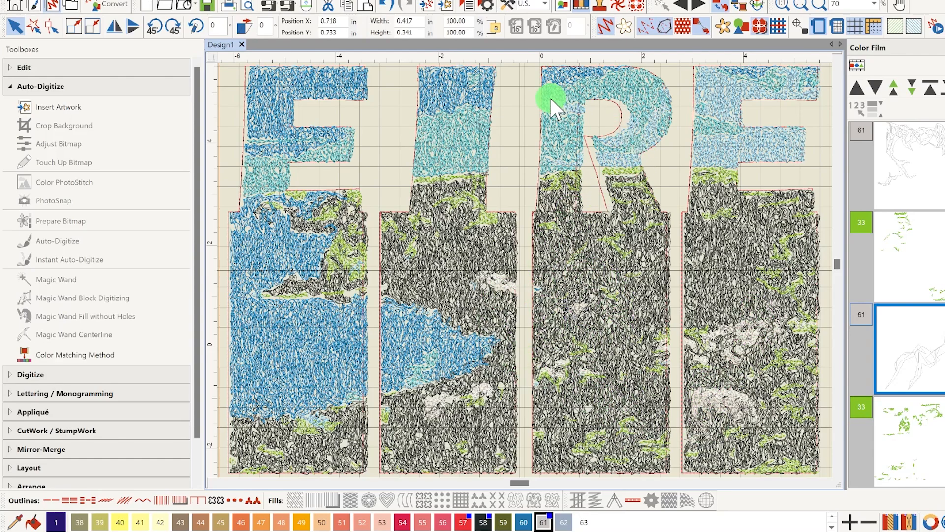
{"action": "left_click", "coordinate": [539, 292]}
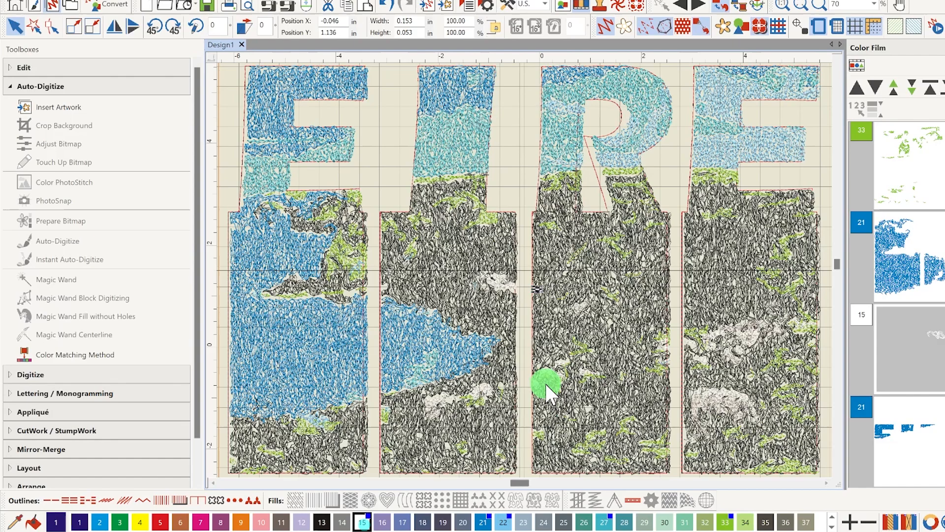
{"action": "left_click", "coordinate": [595, 359]}
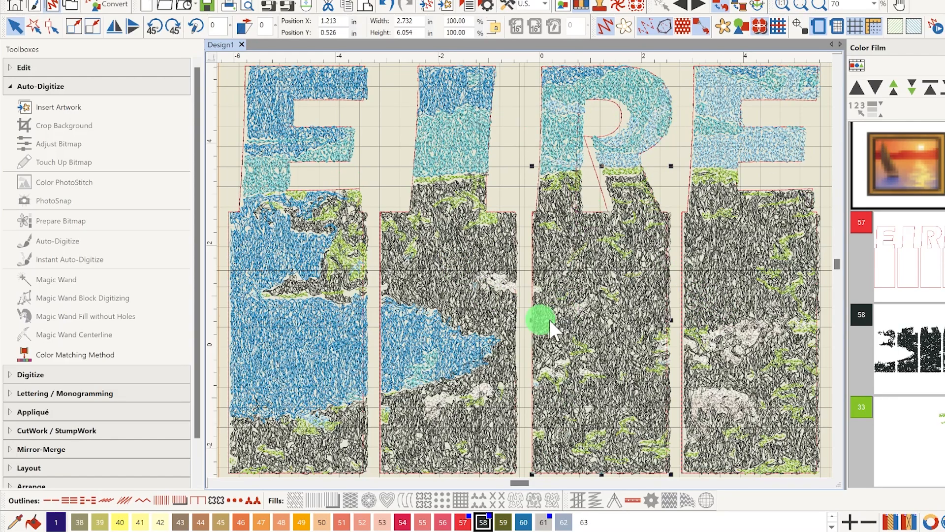
Recolor the light blue patch below the water in the first column to white, color 15, and the green patch beneath it to color 61
{"action": "left_click", "coordinate": [318, 422]}
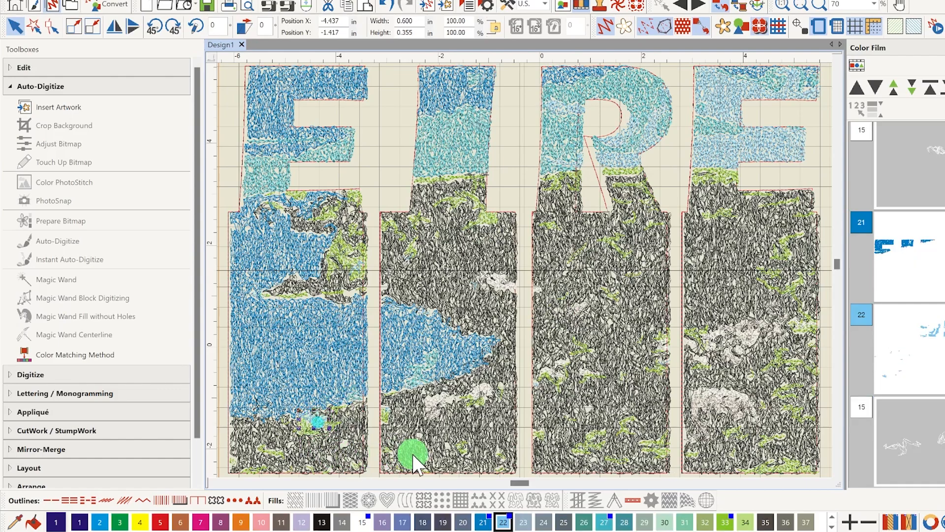
{"action": "left_click", "coordinate": [317, 433]}
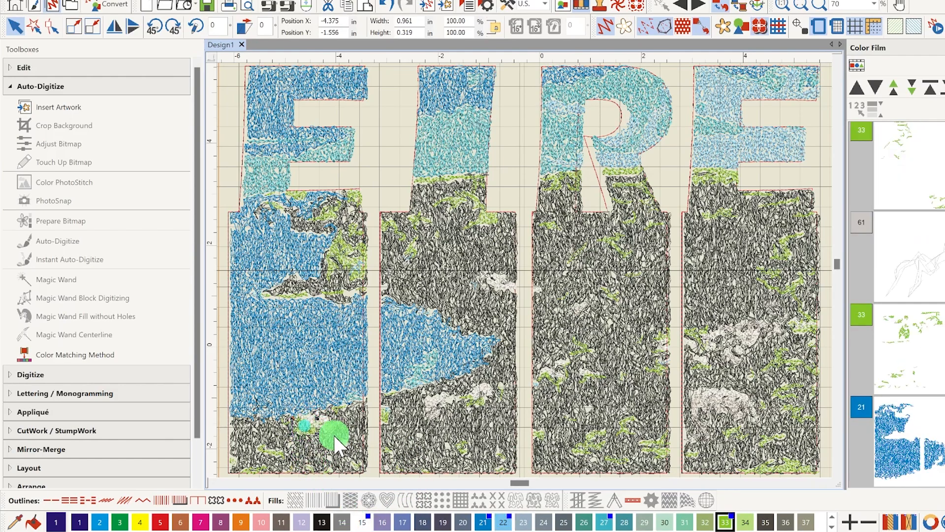
{"action": "left_click", "coordinate": [830, 526]}
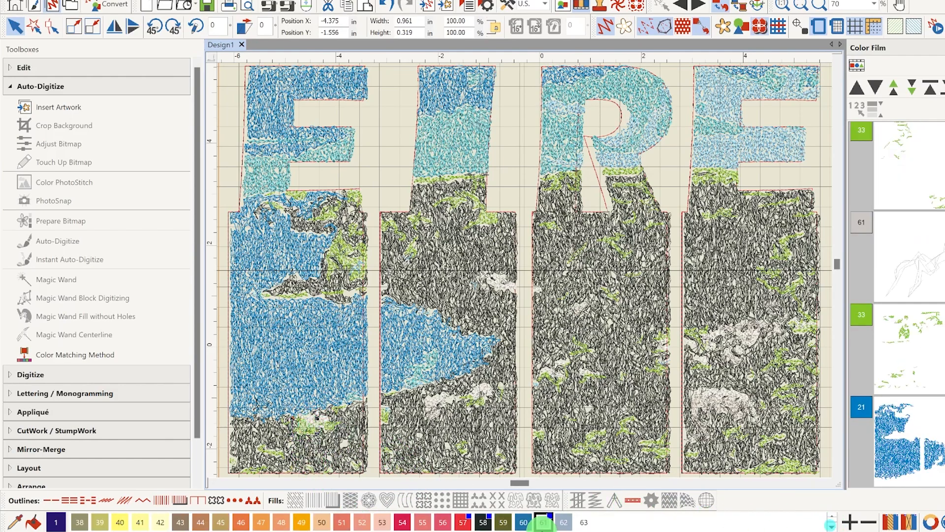
{"action": "left_click", "coordinate": [544, 524]}
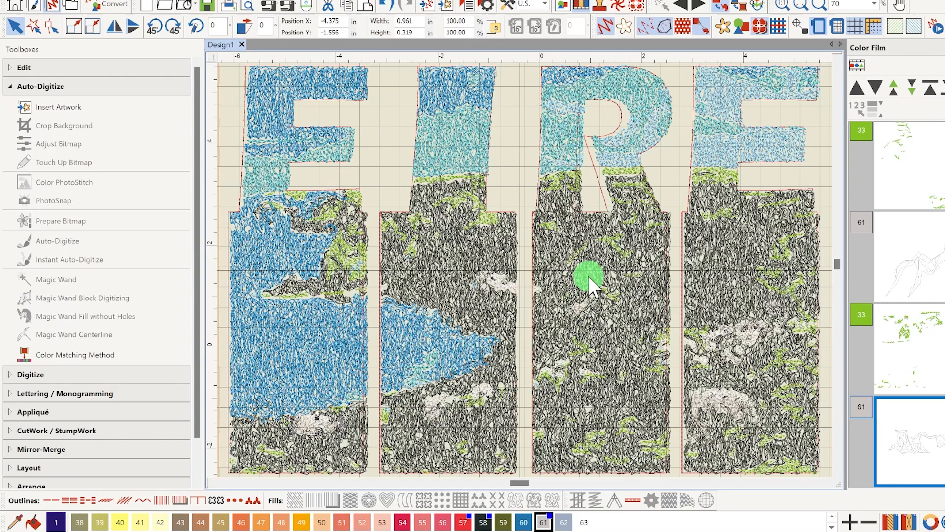
Select the whole black layer 58 with Artistic View off, recolor it to olive, color 59, and turn Artistic View back on
{"action": "left_click", "coordinate": [593, 262]}
{"action": "left_click", "coordinate": [605, 28]}
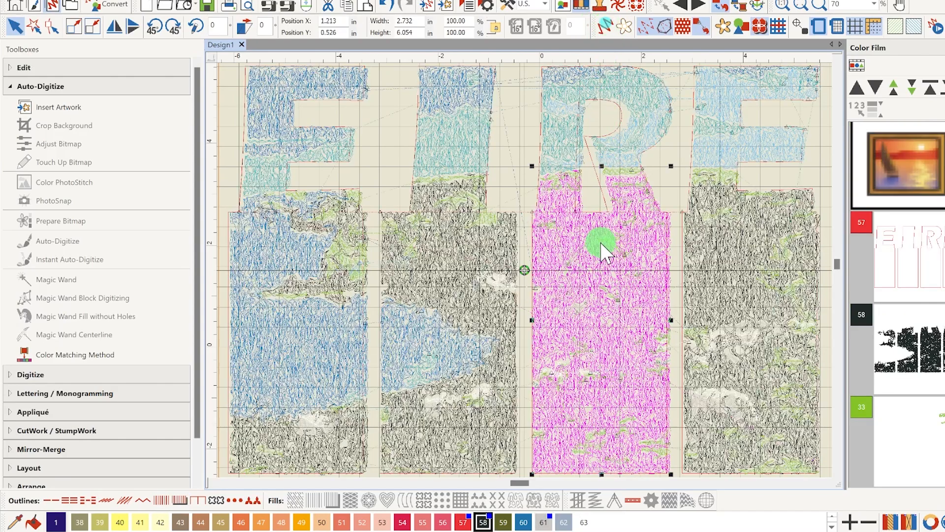
{"action": "left_click", "coordinate": [465, 282]}
{"action": "left_click", "coordinate": [725, 256]}
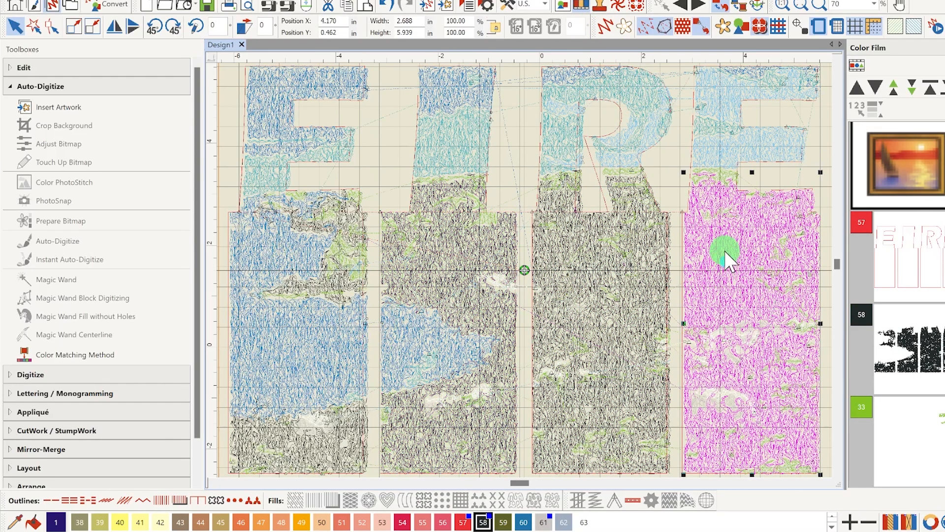
{"action": "left_click", "coordinate": [905, 350]}
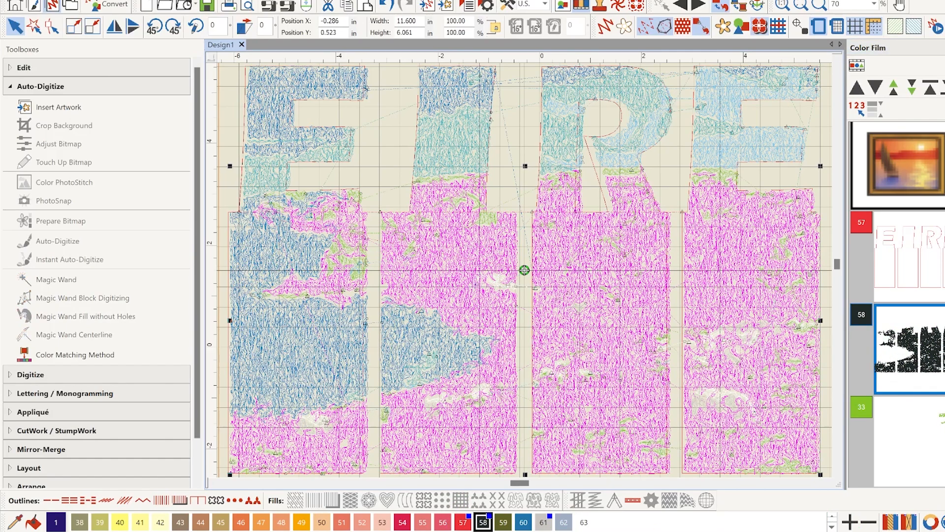
{"action": "left_click", "coordinate": [503, 522]}
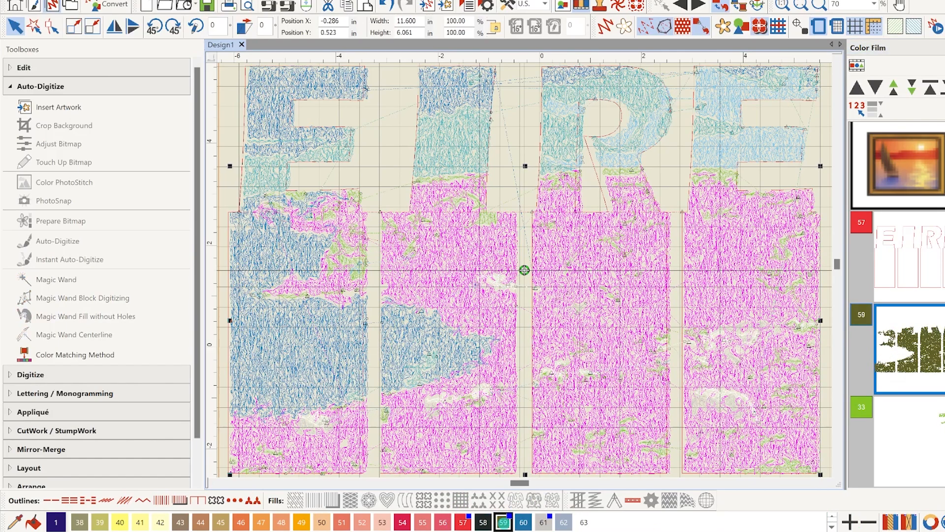
{"action": "left_click", "coordinate": [608, 28]}
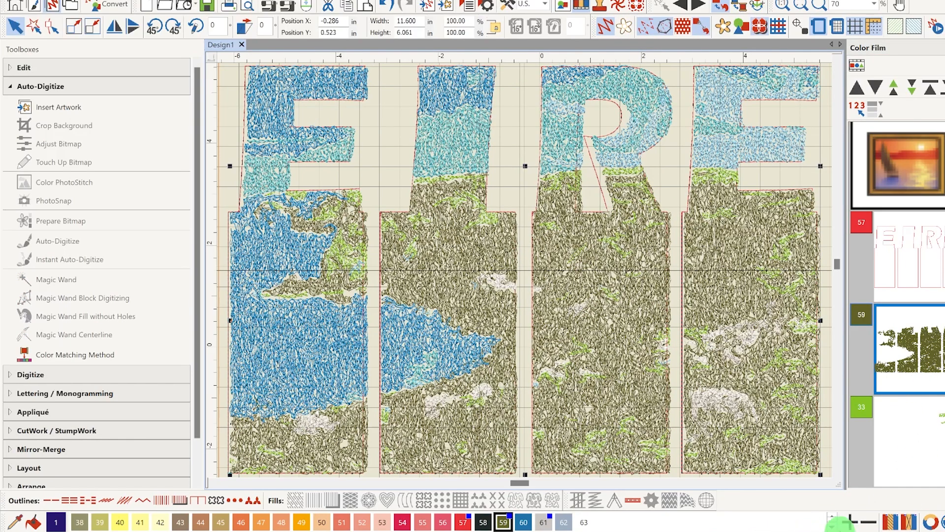
{"action": "left_click", "coordinate": [834, 523]}
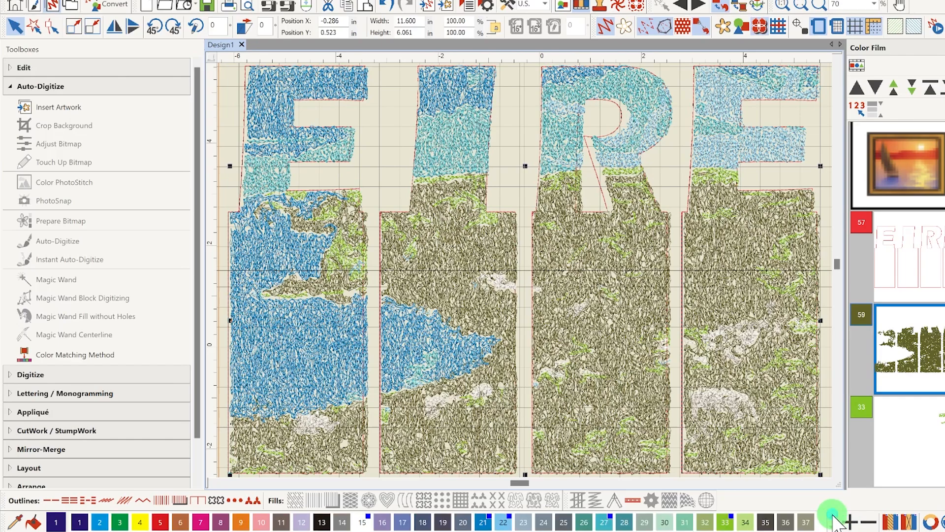
Recolor the selected olive layer to green, color 3, and move the R's inner outline to fit the letter's opening
{"action": "left_click", "coordinate": [118, 526]}
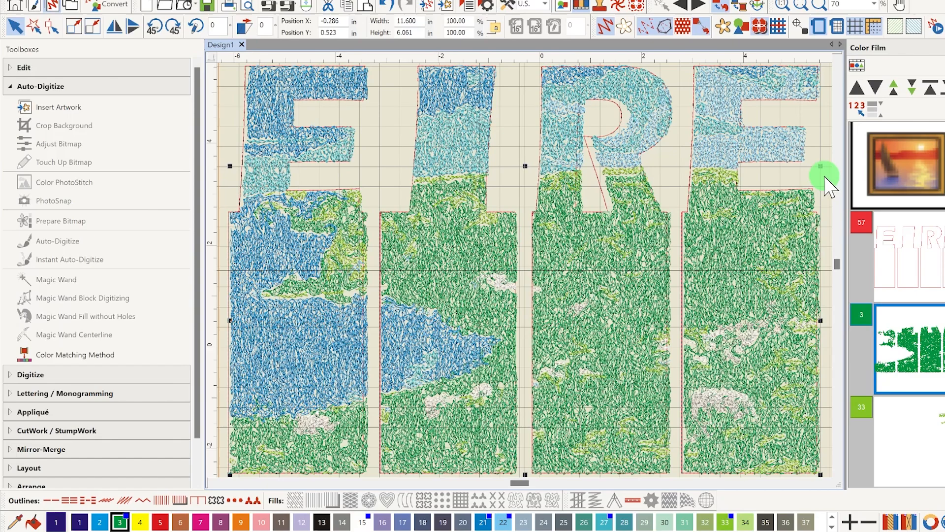
{"action": "left_click", "coordinate": [823, 139]}
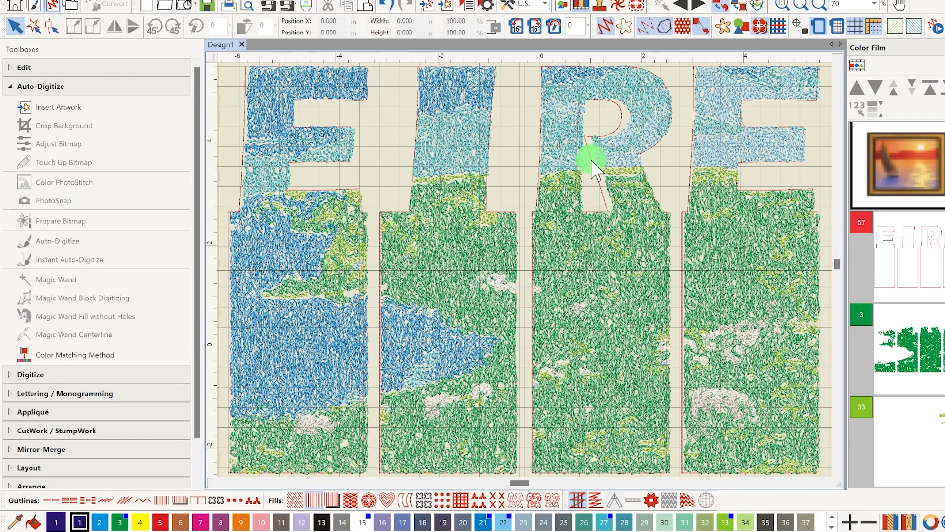
{"action": "left_click", "coordinate": [595, 172]}
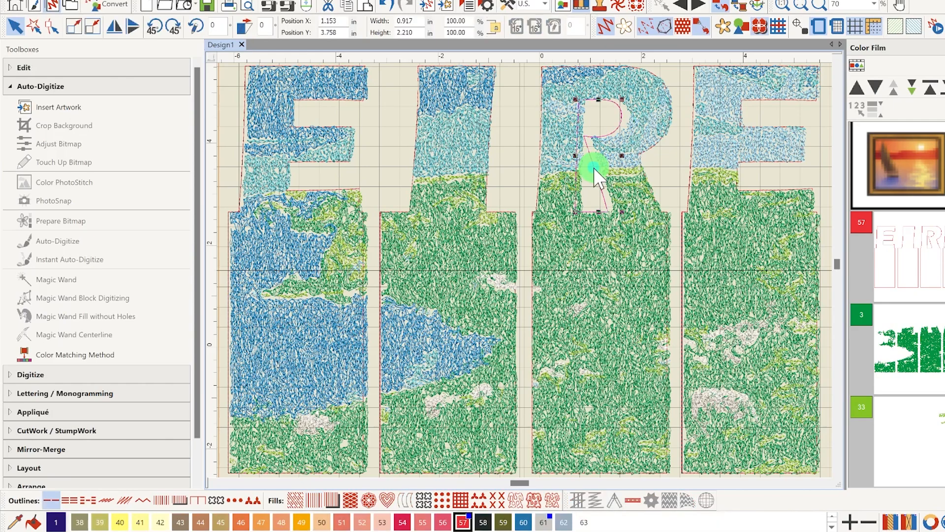
{"action": "left_click_drag", "start_coordinate": [594, 167], "coordinate": [600, 168]}
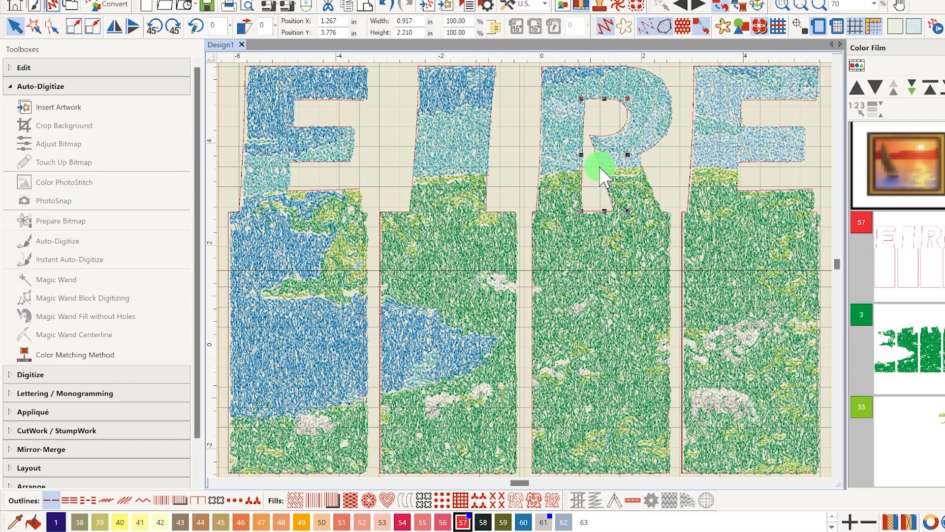
{"action": "left_click", "coordinate": [682, 250]}
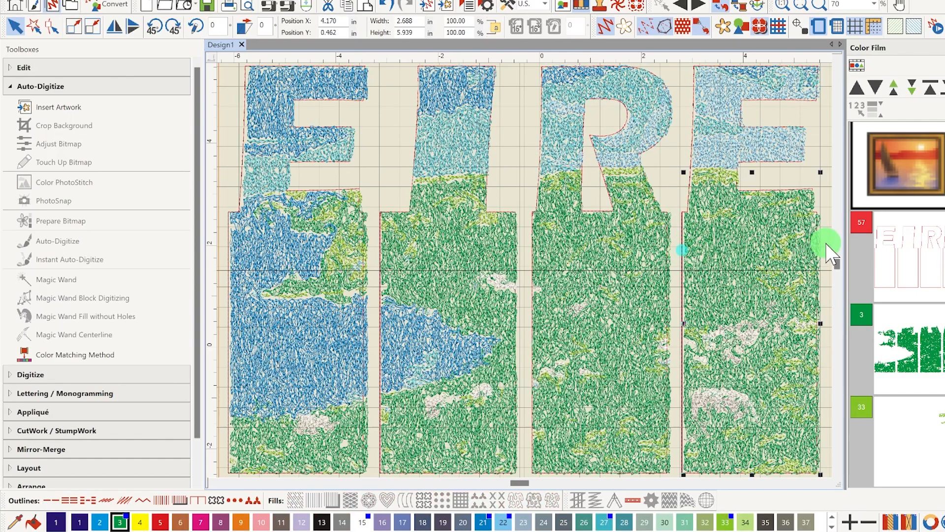
{"action": "key", "text": "Right"}
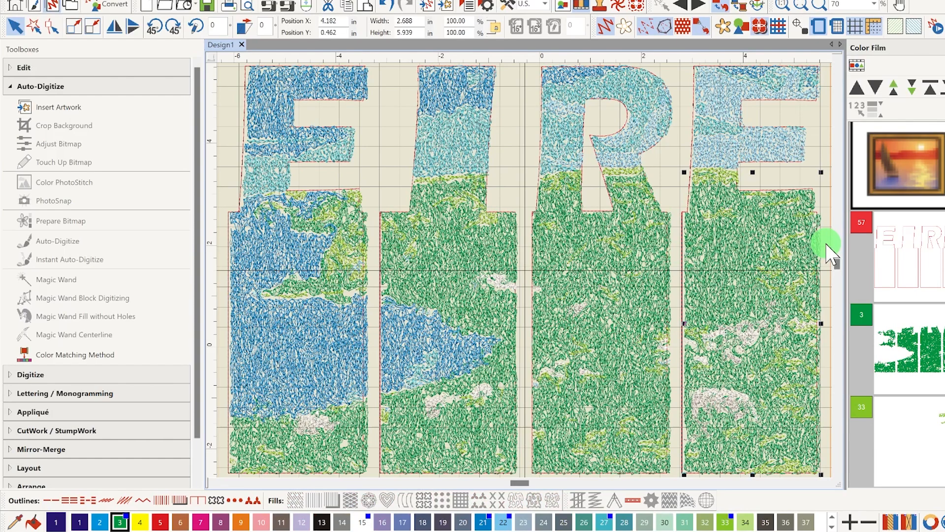
{"action": "key", "text": "Left"}
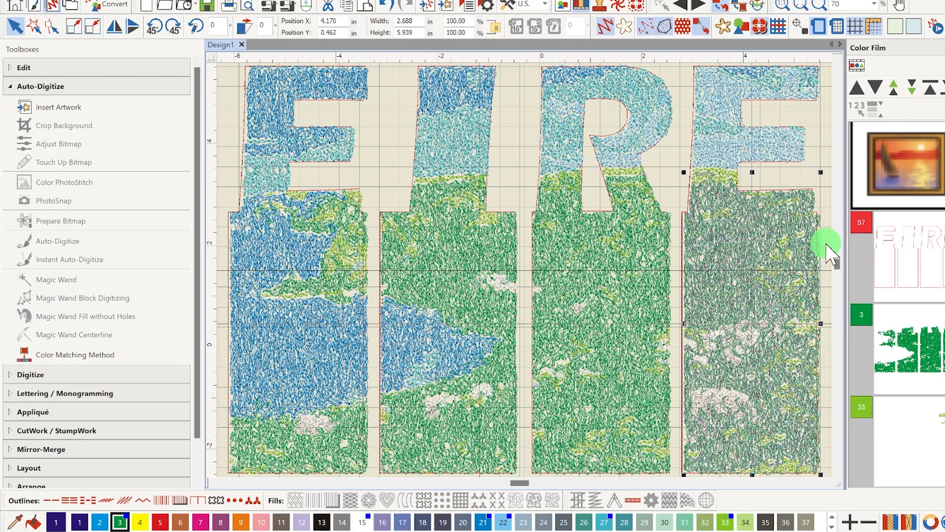
{"action": "left_click", "coordinate": [928, 239]}
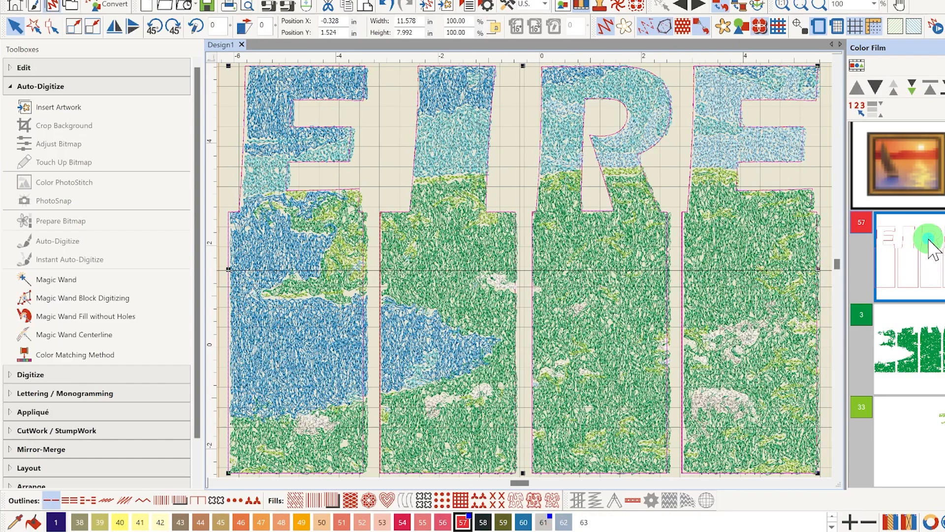
{"action": "left_click", "coordinate": [682, 215]}
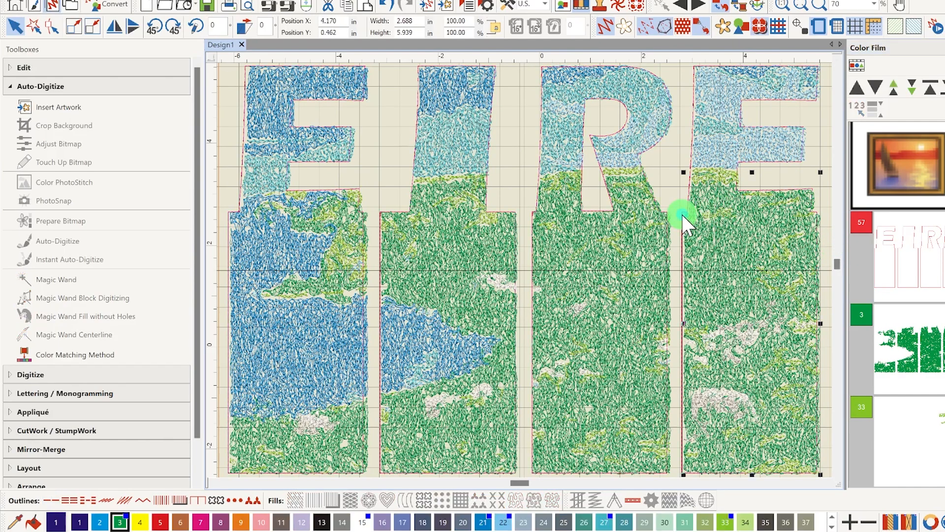
{"action": "left_click", "coordinate": [690, 147]}
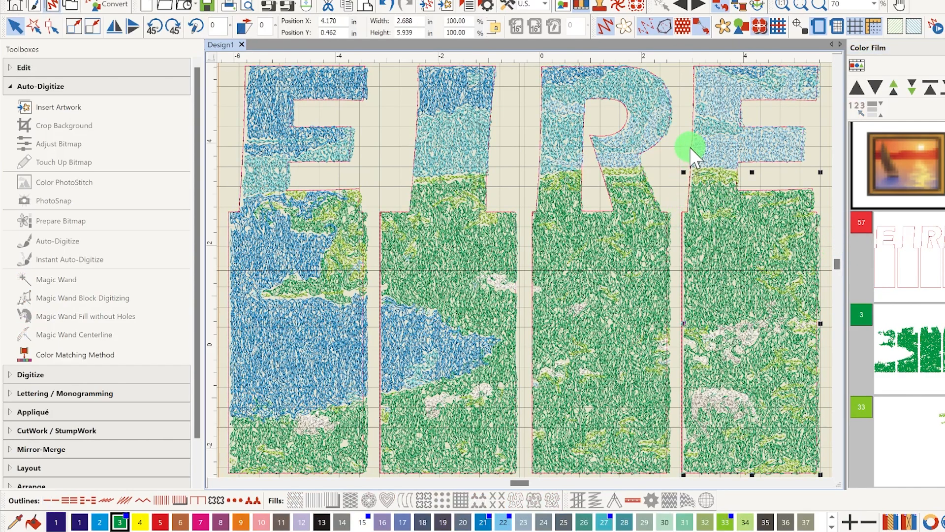
{"action": "left_click", "coordinate": [802, 104]}
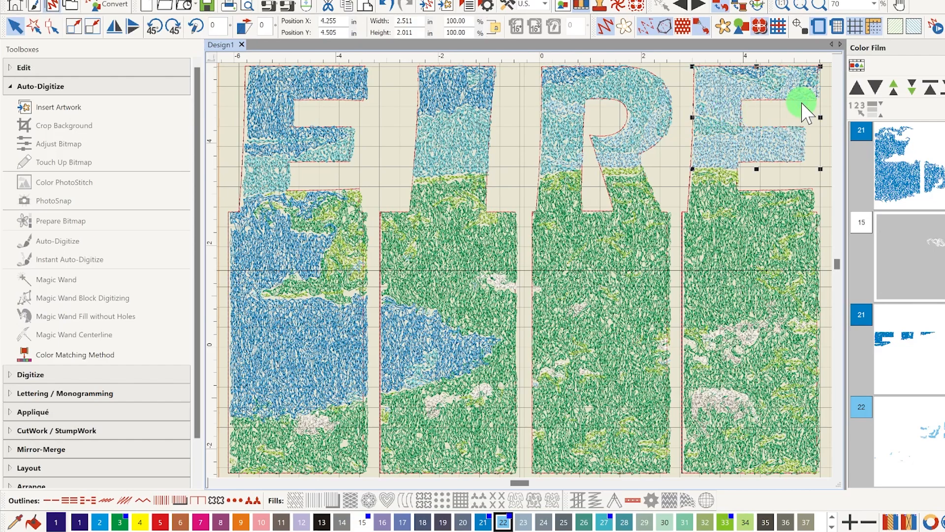
List the design's objects individually and nudge the last E's outline right to Position X 4.159 in
{"action": "left_click", "coordinate": [856, 64]}
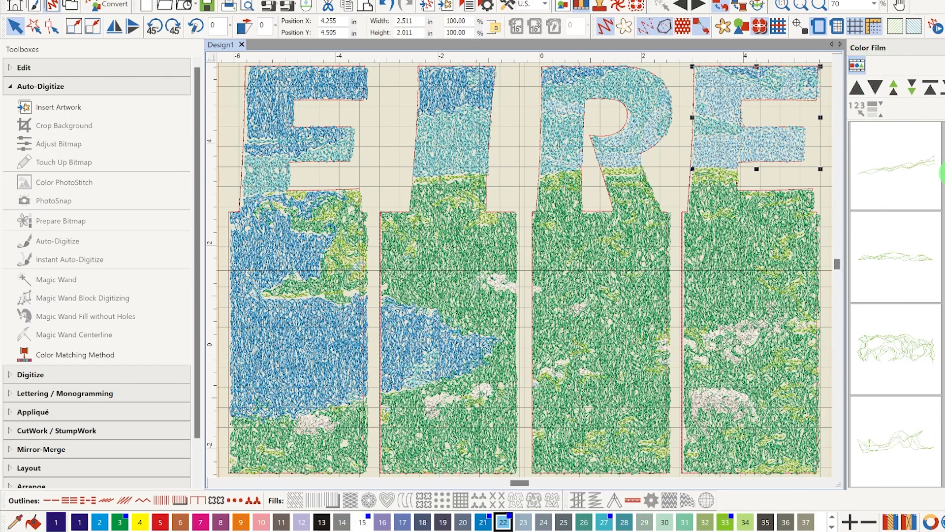
{"action": "scroll", "coordinate": [896, 304], "scroll_direction": "down", "scroll_amount": 15}
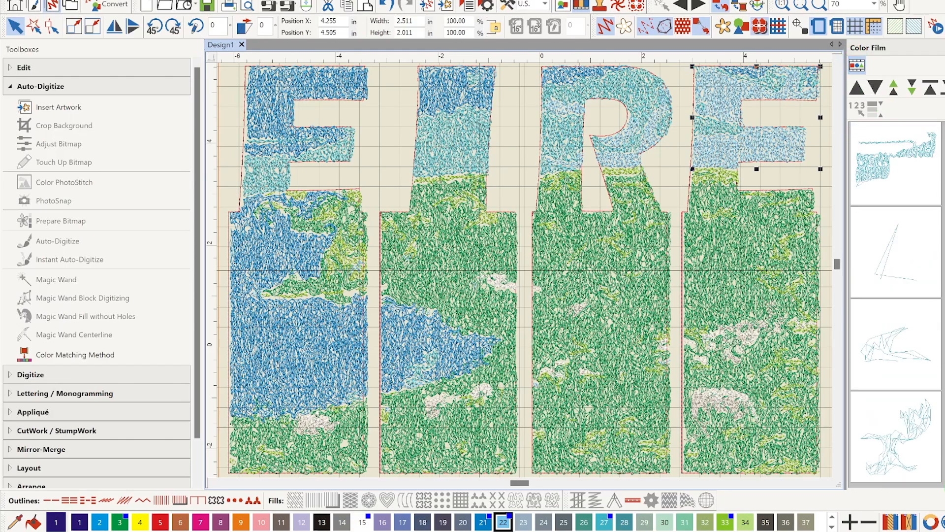
{"action": "scroll", "coordinate": [896, 304], "scroll_direction": "up", "scroll_amount": 15}
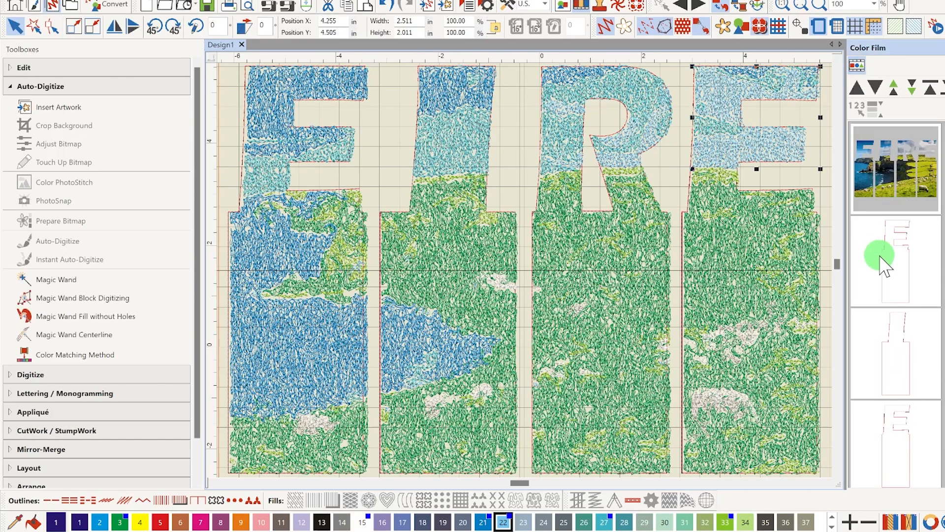
{"action": "scroll", "coordinate": [904, 334], "scroll_direction": "down", "scroll_amount": 2}
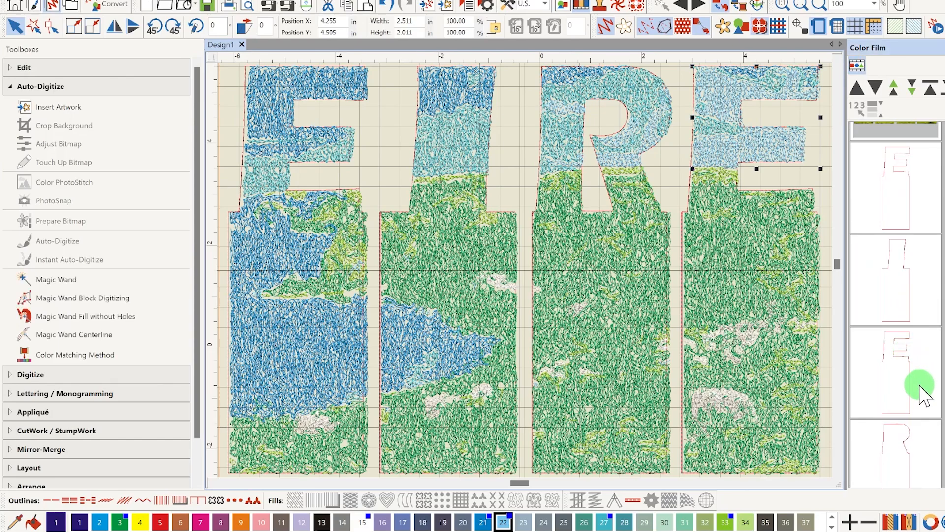
{"action": "left_click", "coordinate": [905, 364]}
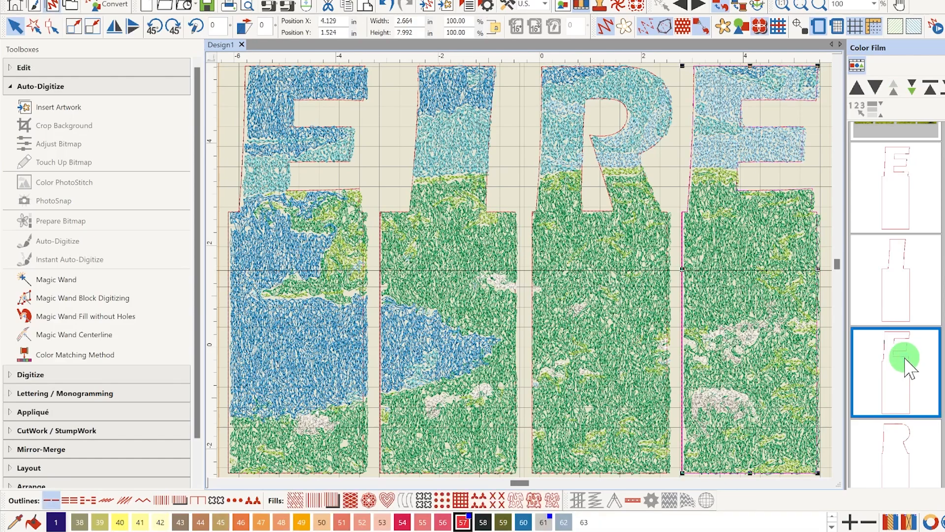
{"action": "key", "text": "Right"}
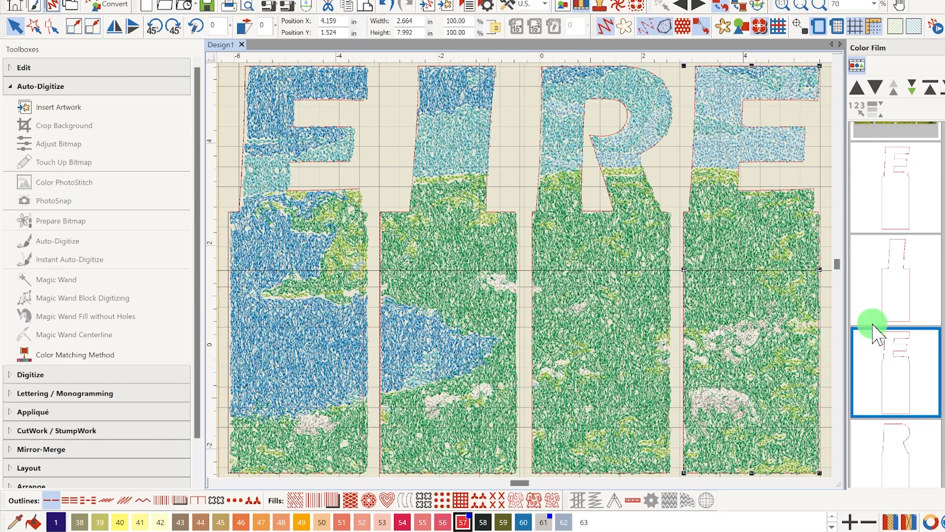
Check the I and R outlines, and nudge the first E's outline right to Position X -4.734 in
{"action": "left_click", "coordinate": [916, 299]}
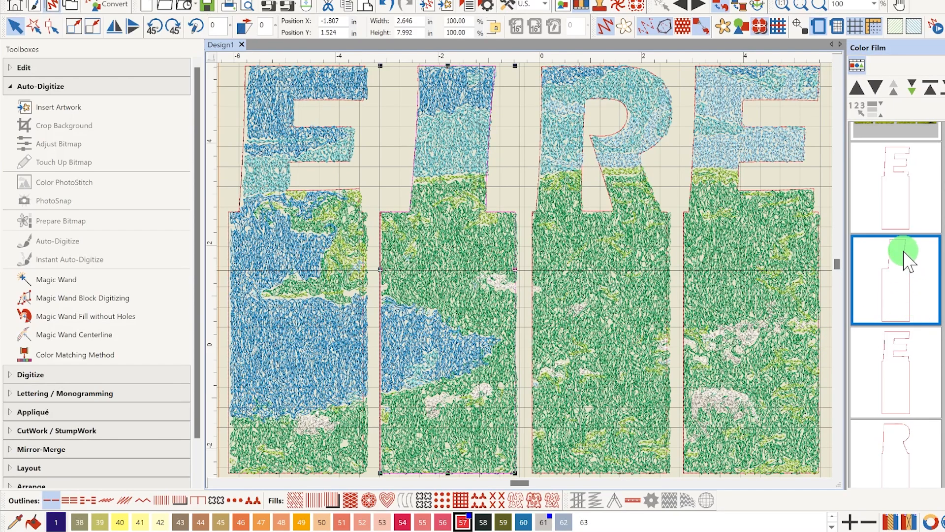
{"action": "left_click", "coordinate": [896, 211]}
{"action": "left_click", "coordinate": [908, 443]}
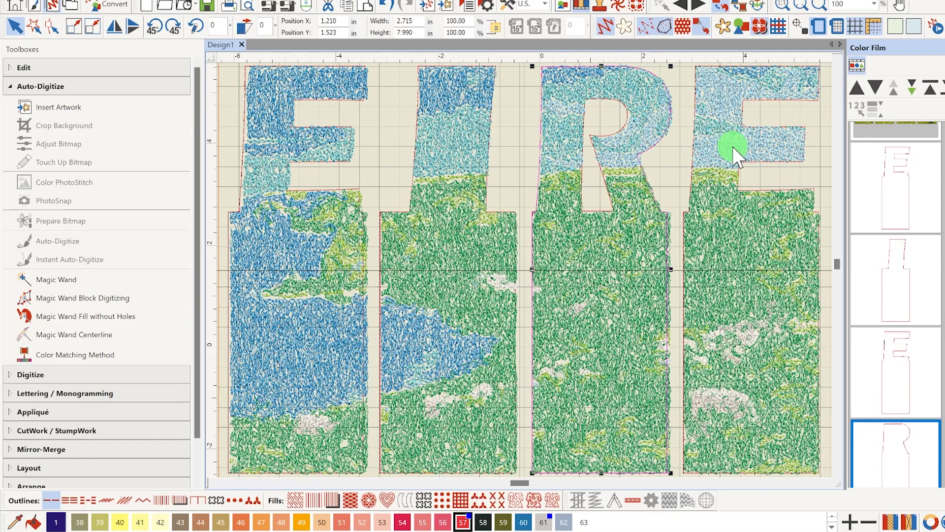
{"action": "left_click", "coordinate": [896, 207]}
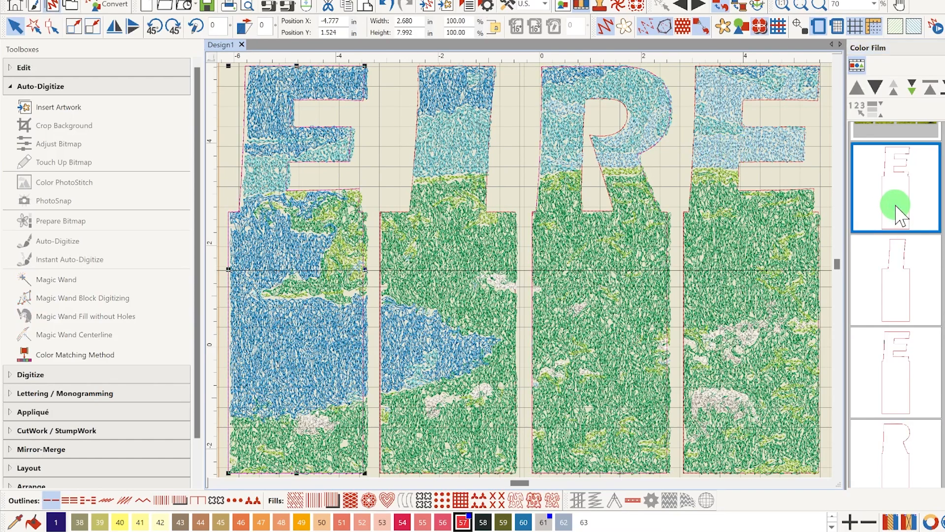
{"action": "key", "text": "Right"}
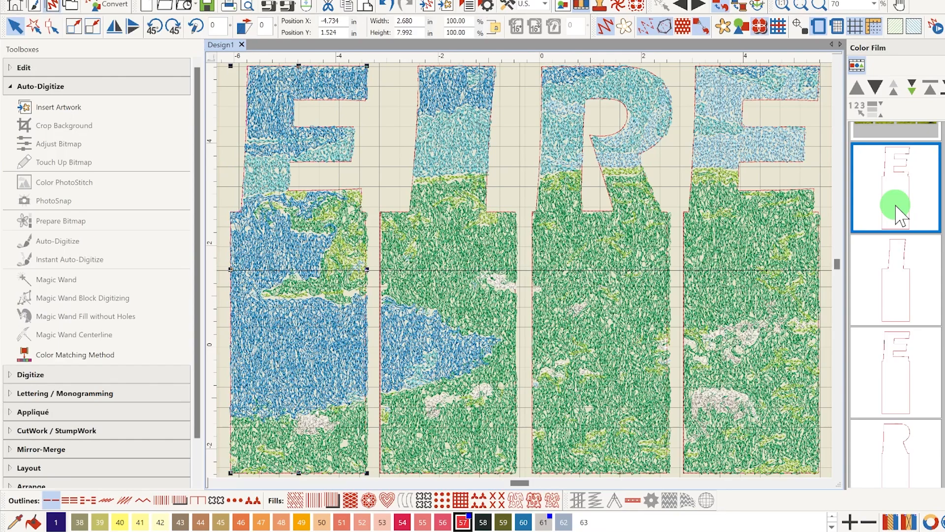
Rotate the whole EIRE design 90 degrees counterclockwise in the hoop
{"action": "left_click", "coordinate": [874, 4]}
{"action": "left_click", "coordinate": [853, 38]}
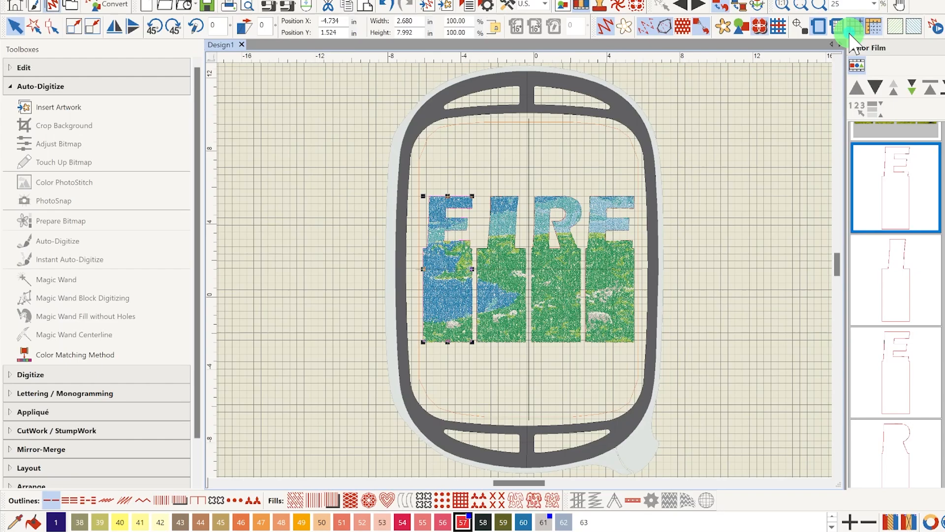
{"action": "left_click", "coordinate": [800, 111]}
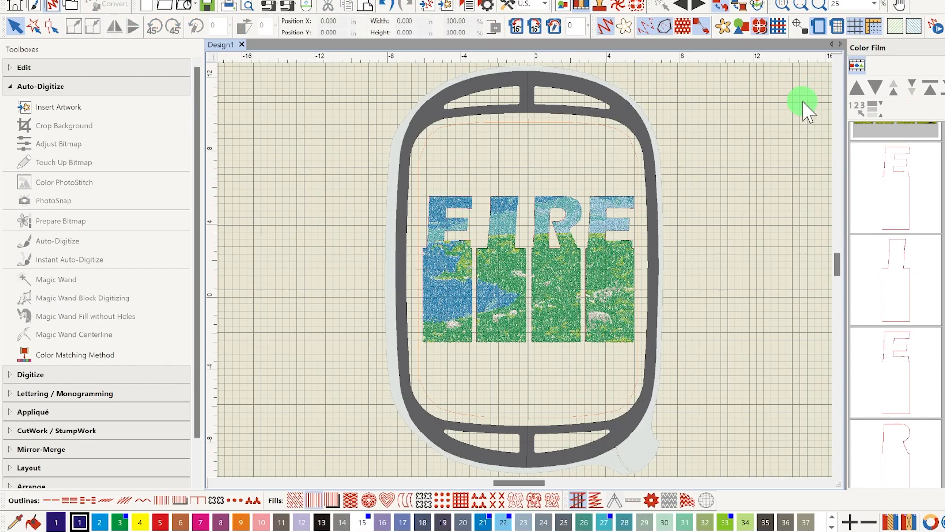
{"action": "key", "text": "ctrl+a"}
{"action": "left_click", "coordinate": [156, 28]}
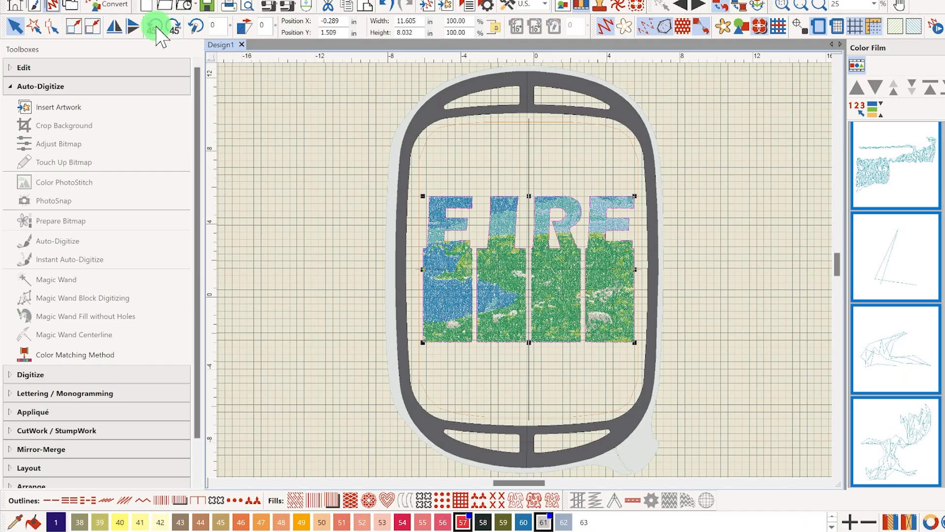
{"action": "left_click", "coordinate": [156, 29]}
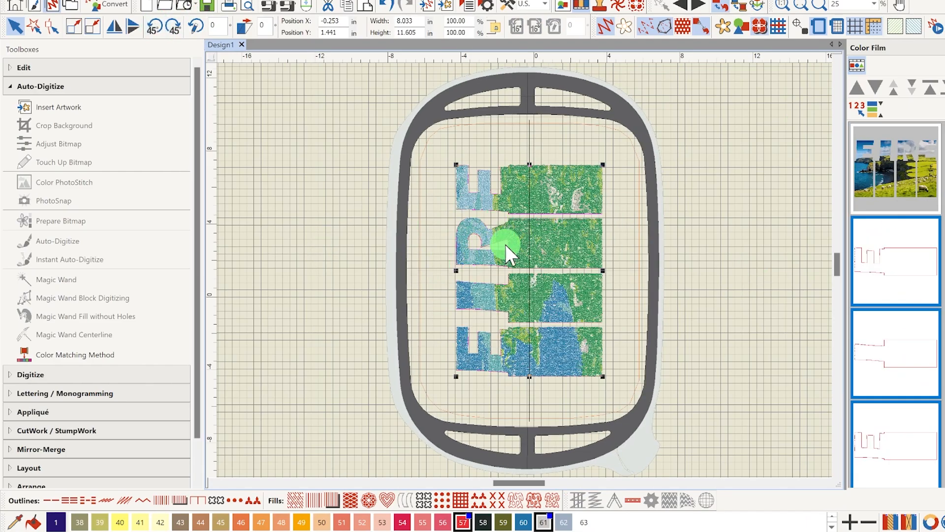
{"action": "left_click", "coordinate": [703, 359]}
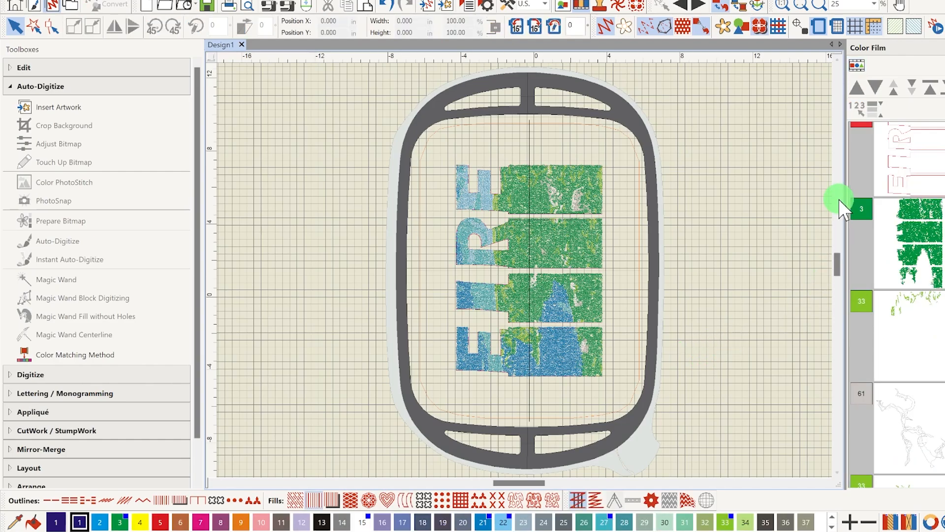
Convert all the red letter outlines, color 57, to appliqué
{"action": "left_click", "coordinate": [895, 161]}
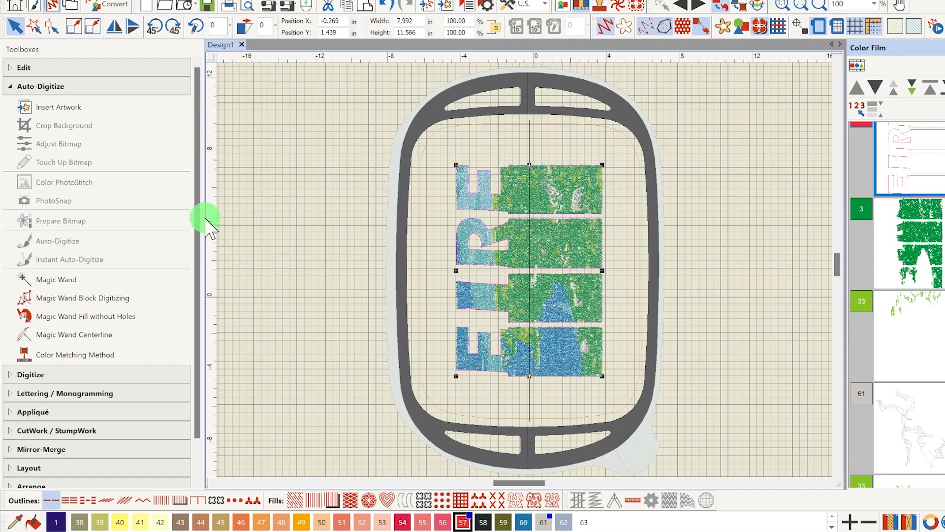
{"action": "left_click", "coordinate": [20, 414]}
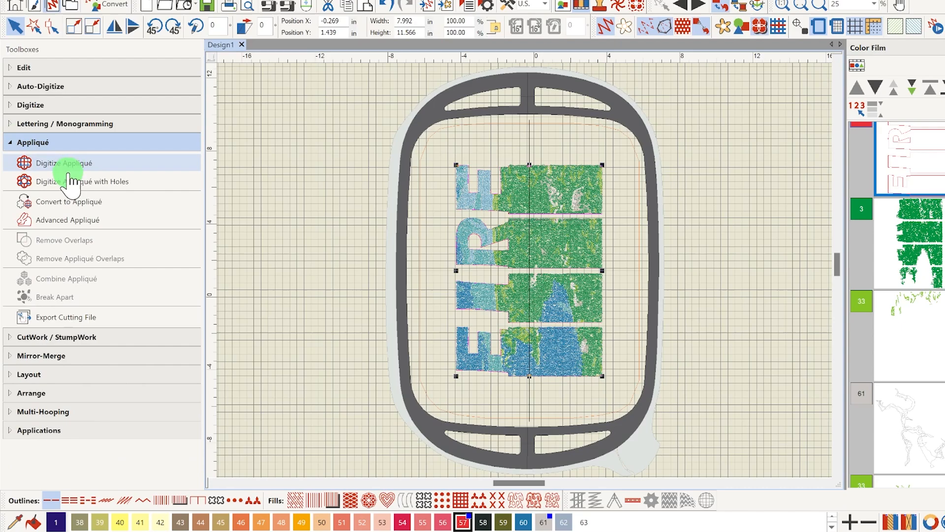
{"action": "left_click", "coordinate": [88, 204]}
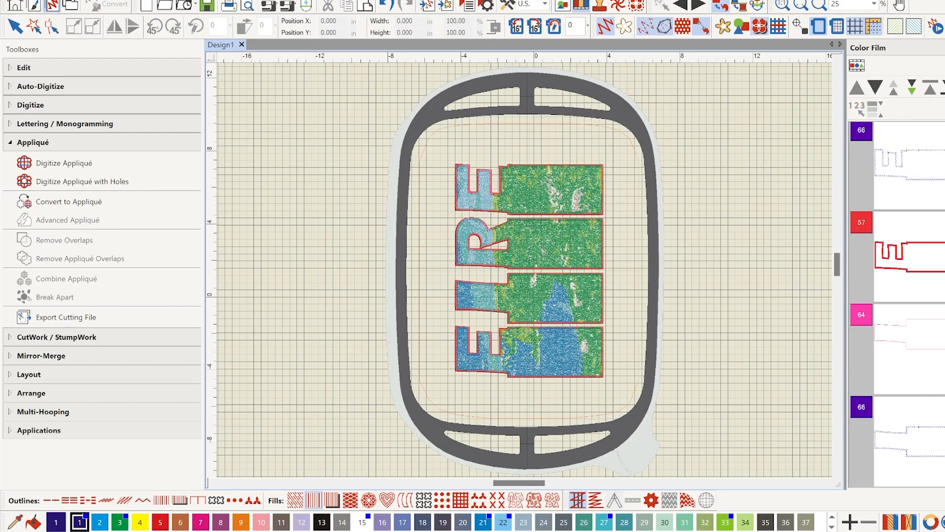
Move all the PhotoStitch layers, from green color 3 through teal color 27, ahead of the appliqué letters in the stitching order
{"action": "scroll", "coordinate": [896, 295], "scroll_direction": "down", "scroll_amount": 10}
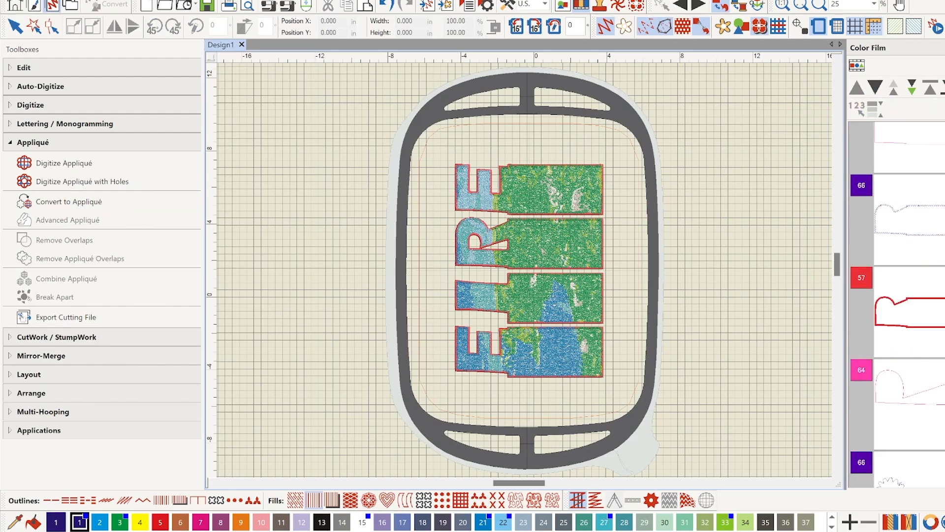
{"action": "scroll", "coordinate": [892, 197], "scroll_direction": "up", "scroll_amount": 3}
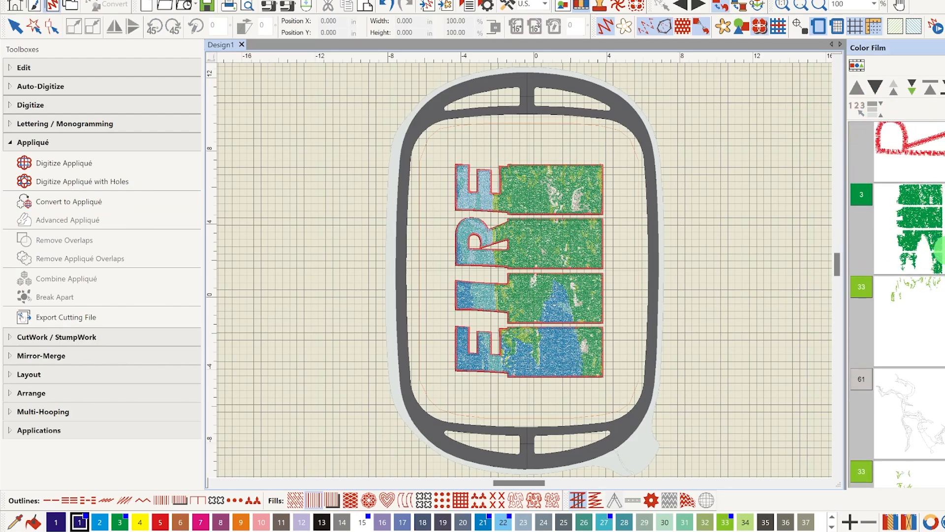
{"action": "left_click", "coordinate": [889, 186]}
{"action": "left_click", "coordinate": [889, 202]}
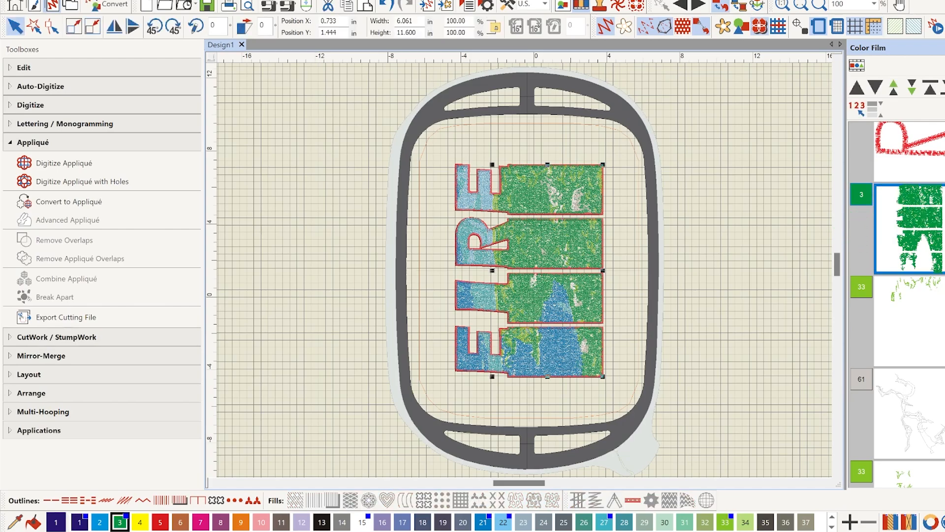
{"action": "scroll", "coordinate": [897, 304], "scroll_direction": "down", "scroll_amount": 15}
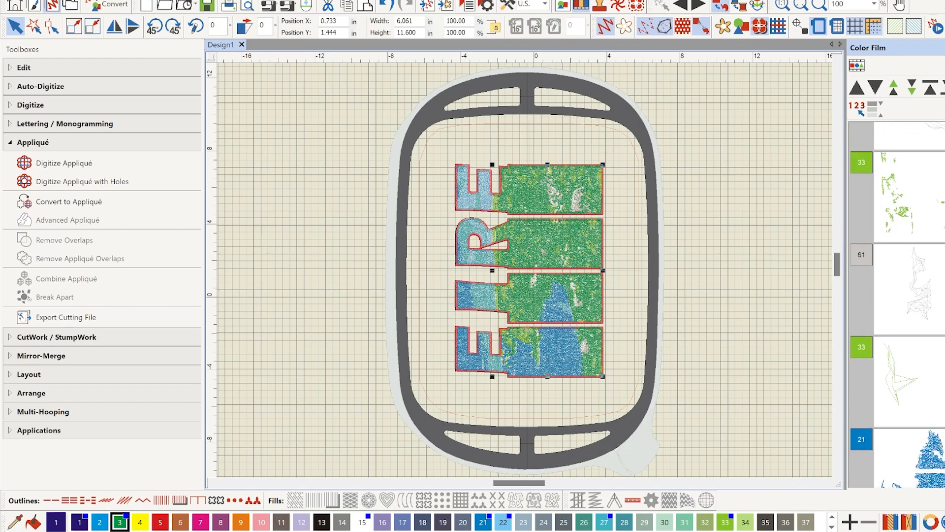
{"action": "scroll", "coordinate": [911, 304], "scroll_direction": "down", "scroll_amount": 5}
{"action": "left_click", "coordinate": [933, 465], "text": "shift"}
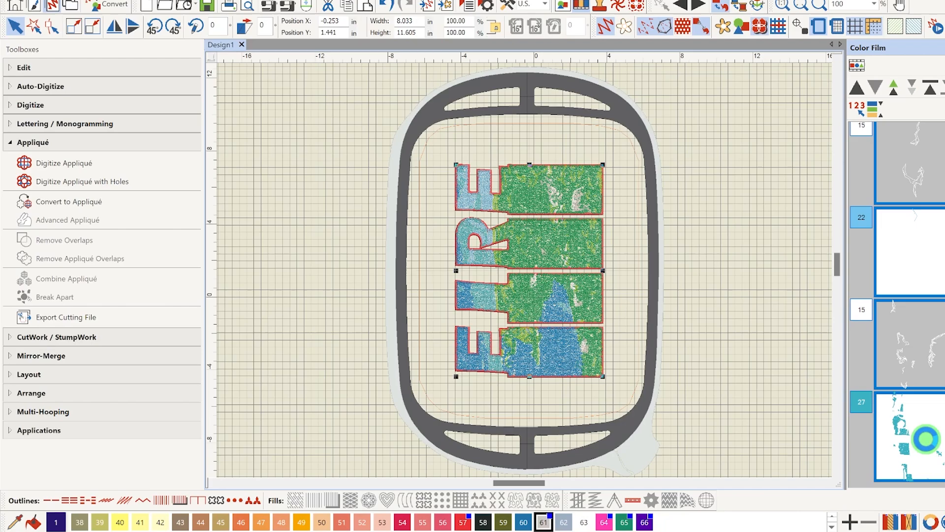
{"action": "left_click", "coordinate": [926, 87]}
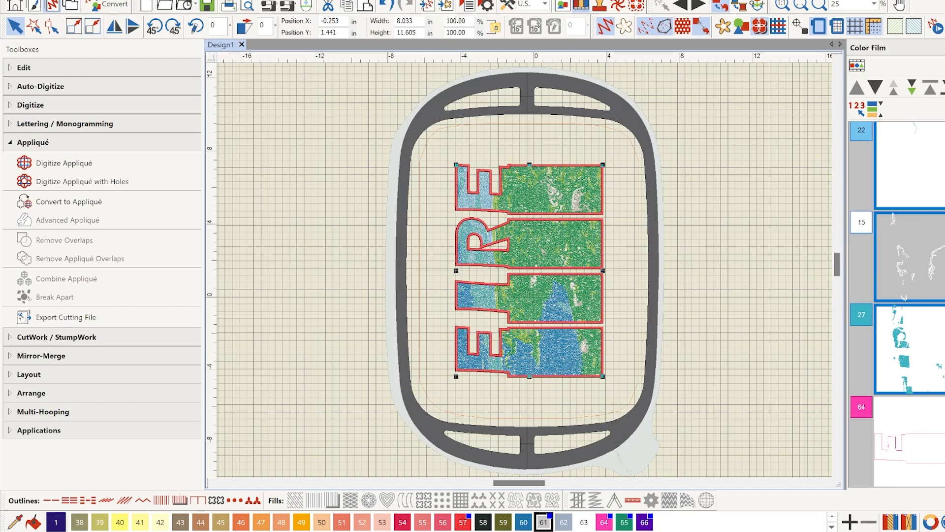
{"action": "left_click", "coordinate": [913, 415]}
{"action": "scroll", "coordinate": [896, 295], "scroll_direction": "down", "scroll_amount": 5}
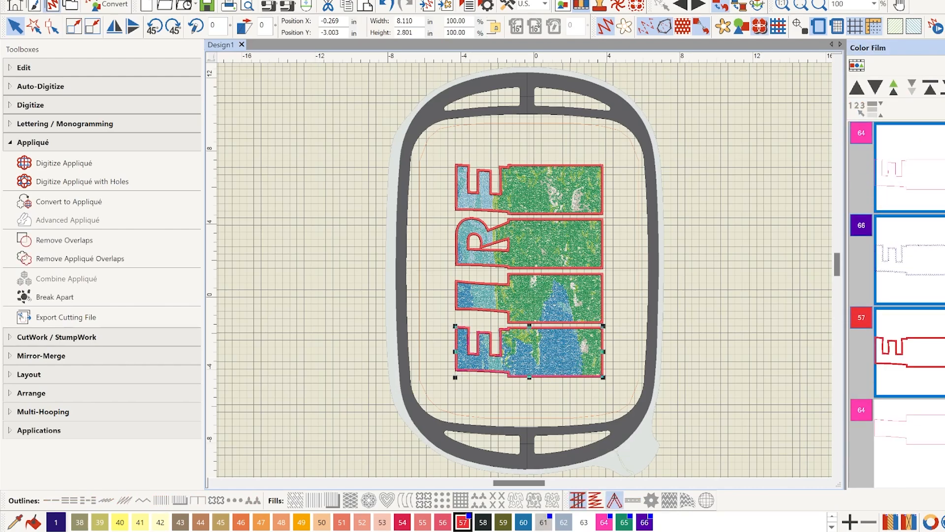
Combine all the EIRE letter appliqués so that matching placement, cutting and cover stitches are grouped together
{"action": "scroll", "coordinate": [911, 305], "scroll_direction": "up", "scroll_amount": 3}
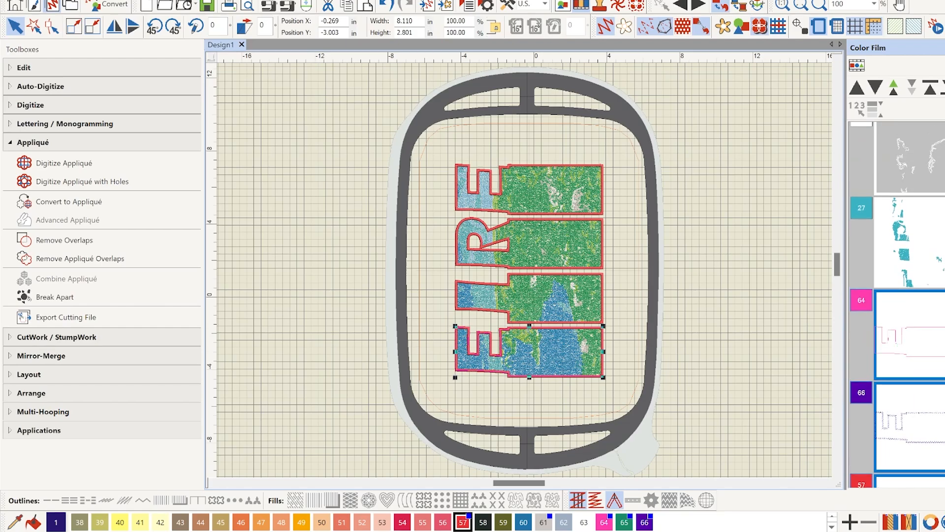
{"action": "scroll", "coordinate": [911, 306], "scroll_direction": "down", "scroll_amount": 3}
{"action": "scroll", "coordinate": [896, 295], "scroll_direction": "down", "scroll_amount": 3}
{"action": "left_click", "coordinate": [925, 465]}
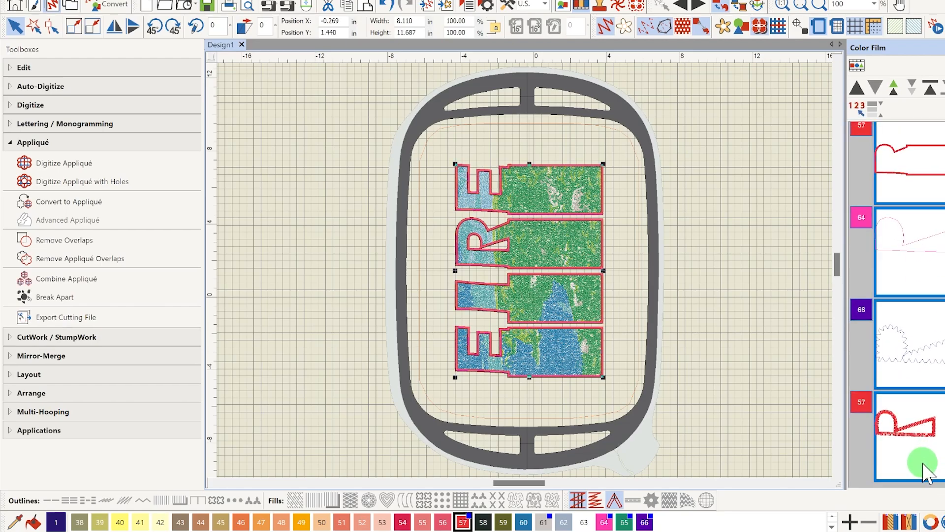
{"action": "left_click", "coordinate": [100, 284]}
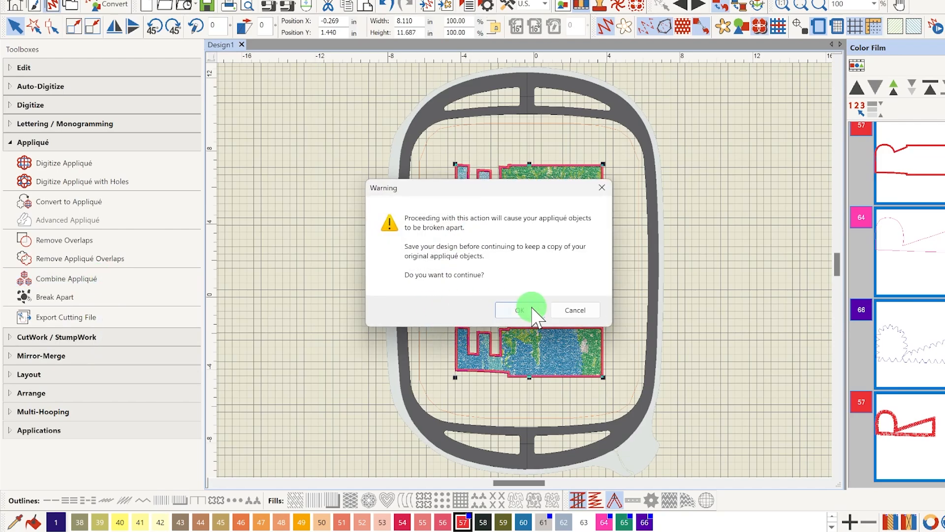
{"action": "left_click", "coordinate": [522, 310]}
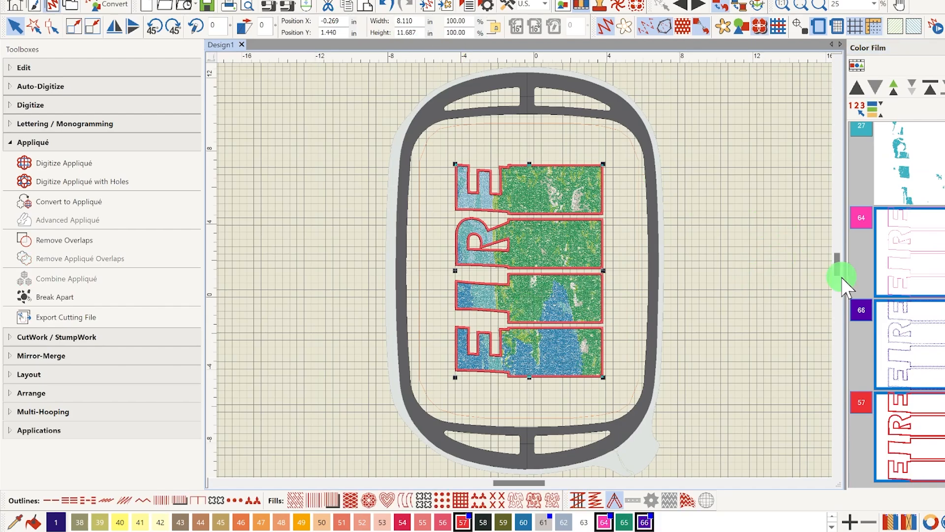
Recolor the combined red color 57 satin letter outlines to green color 3
{"action": "left_click", "coordinate": [801, 370]}
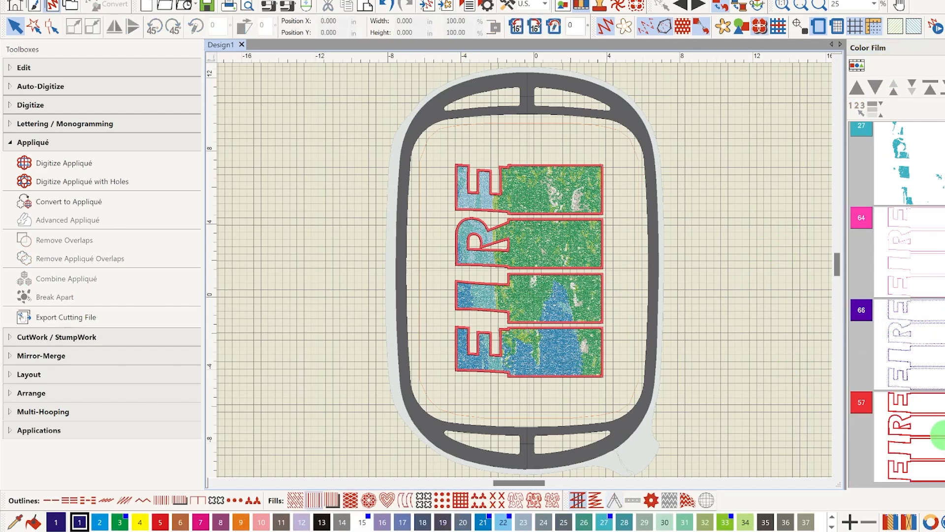
{"action": "left_click", "coordinate": [938, 436]}
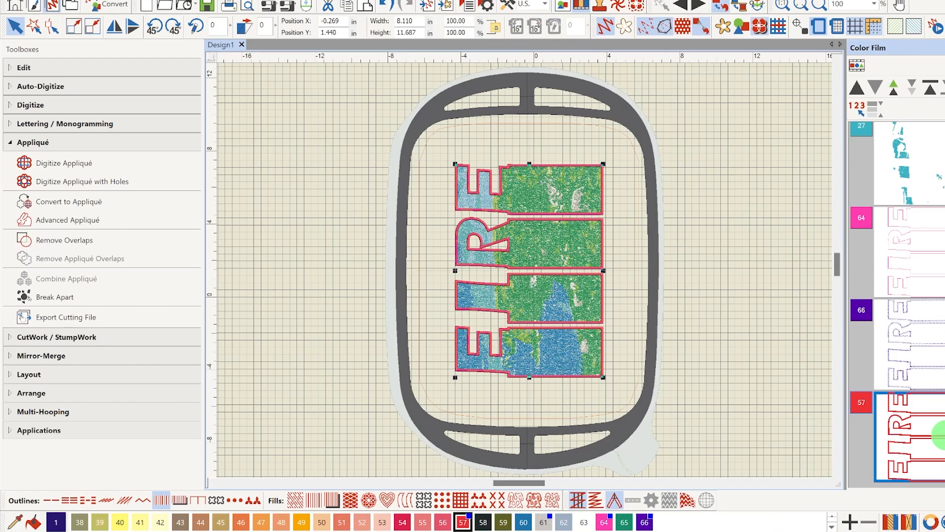
{"action": "left_click", "coordinate": [832, 526]}
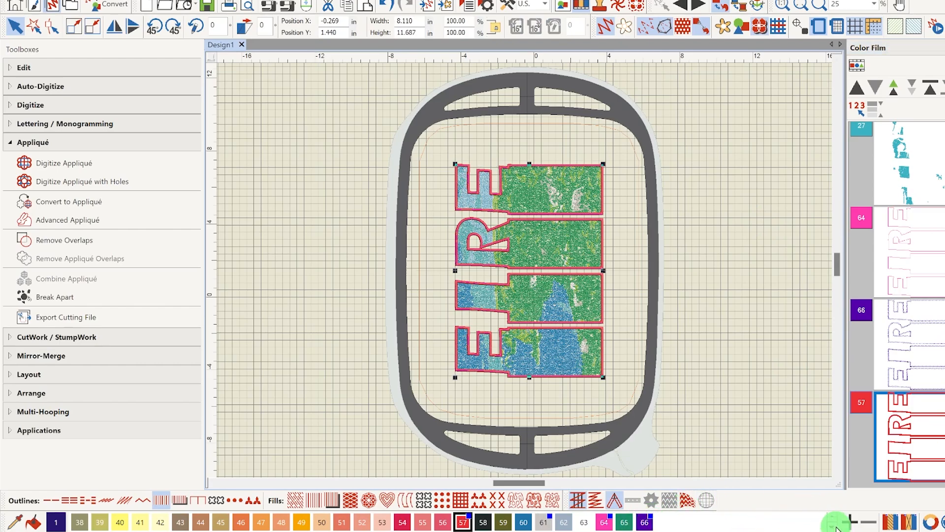
{"action": "left_click", "coordinate": [833, 517]}
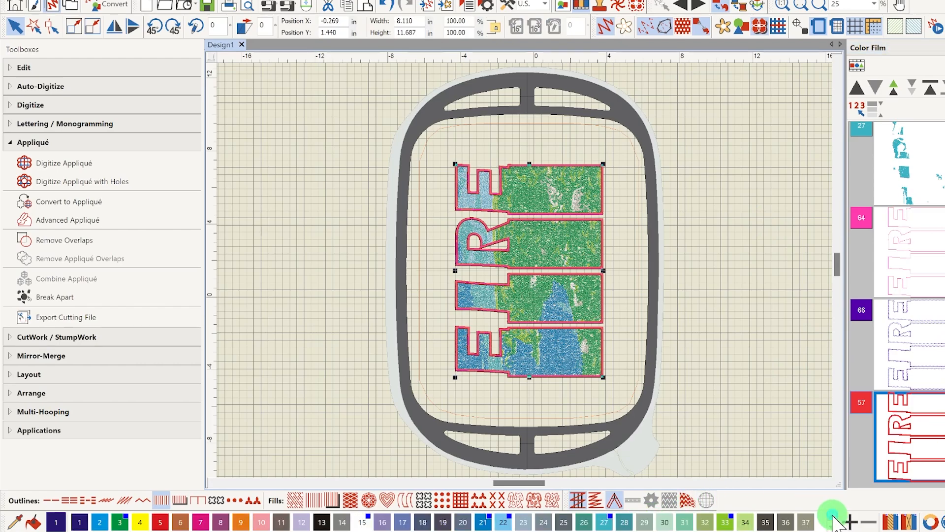
{"action": "left_click", "coordinate": [120, 523]}
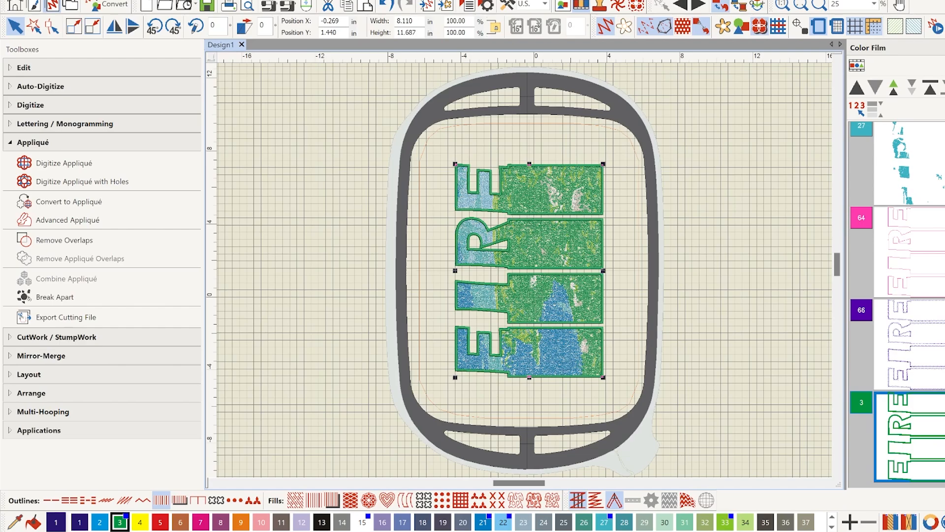
Regroup the scattered gray color 61 layers by moving them down to join the next gray layers in the stitching order
{"action": "scroll", "coordinate": [897, 304], "scroll_direction": "up", "scroll_amount": 10}
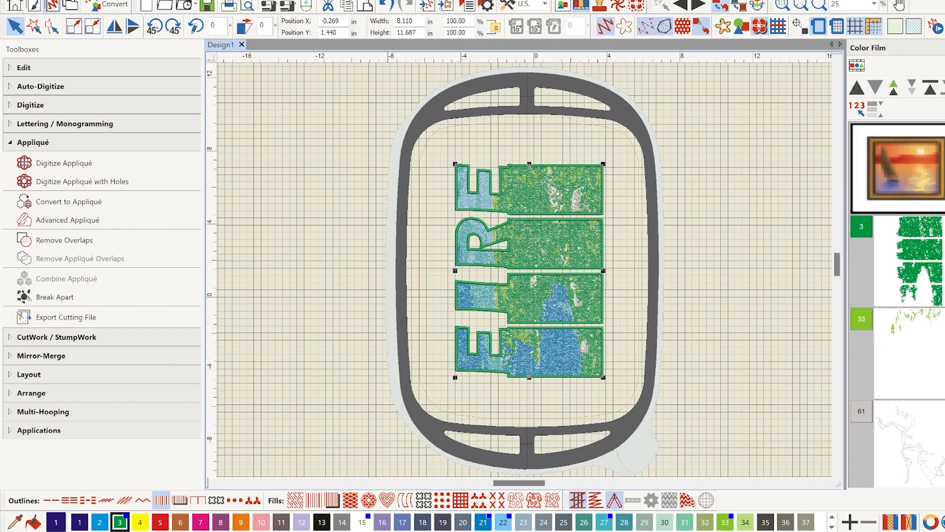
{"action": "scroll", "coordinate": [897, 304], "scroll_direction": "down", "scroll_amount": 5}
{"action": "scroll", "coordinate": [897, 305], "scroll_direction": "up", "scroll_amount": 4}
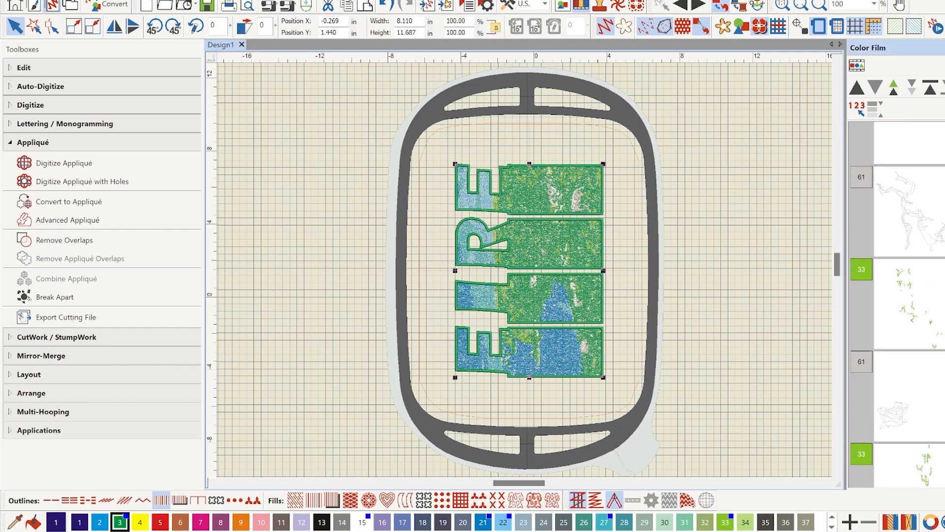
{"action": "scroll", "coordinate": [897, 304], "scroll_direction": "down", "scroll_amount": 3}
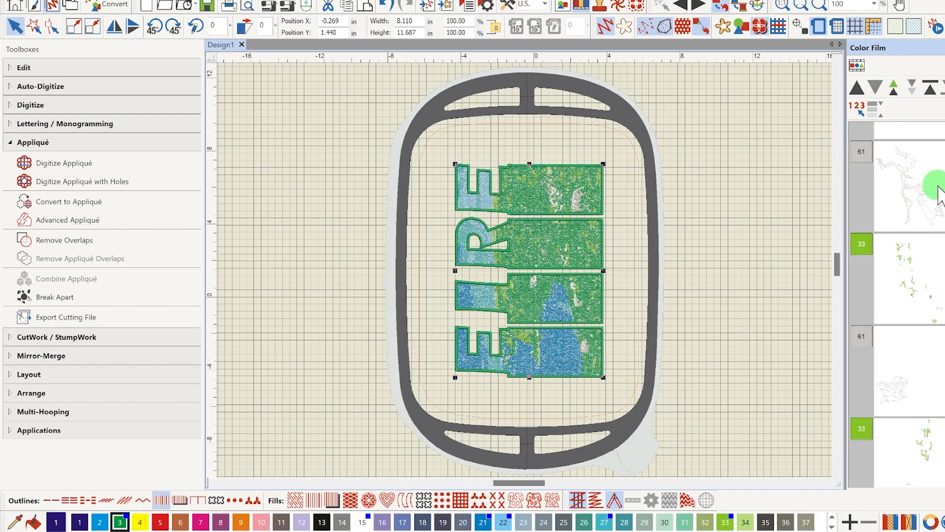
{"action": "left_click", "coordinate": [889, 170]}
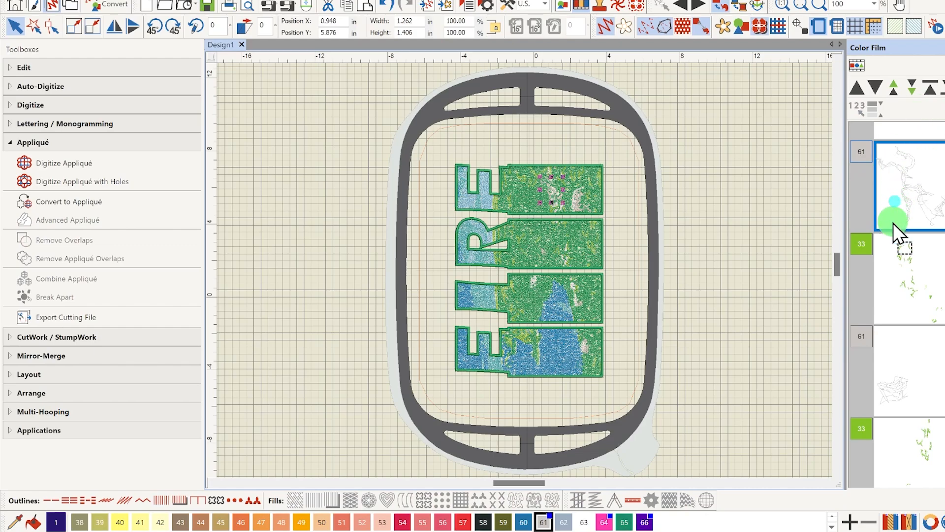
{"action": "left_click_drag", "start_coordinate": [885, 305], "coordinate": [881, 325]}
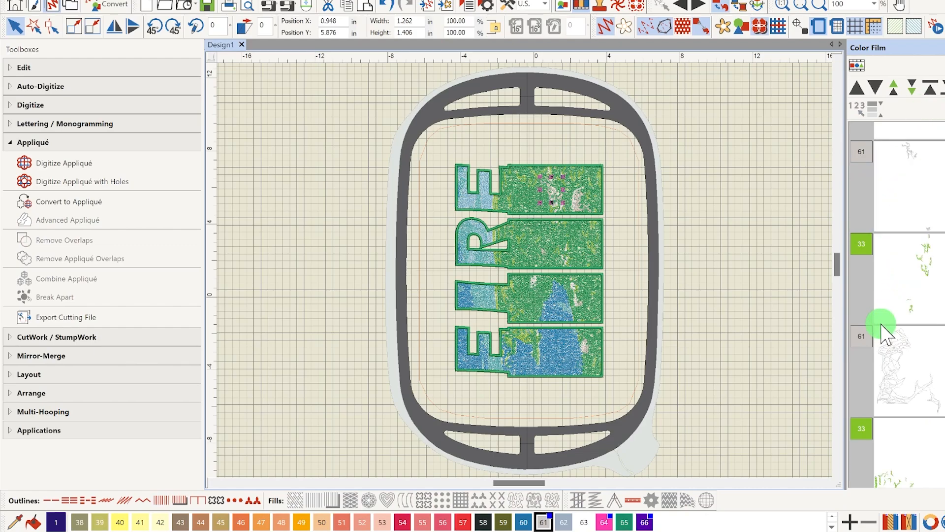
{"action": "scroll", "coordinate": [910, 304], "scroll_direction": "down", "scroll_amount": 4}
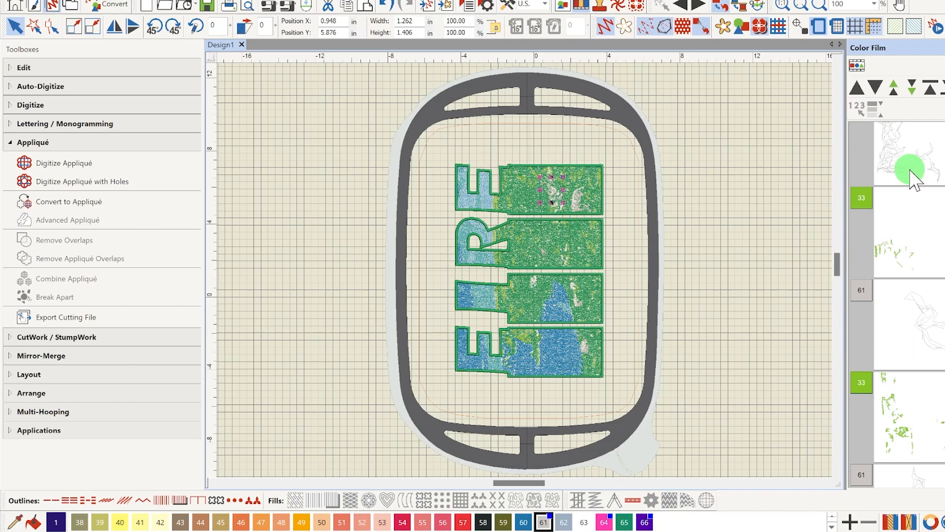
{"action": "left_click_drag", "start_coordinate": [907, 168], "coordinate": [902, 283]}
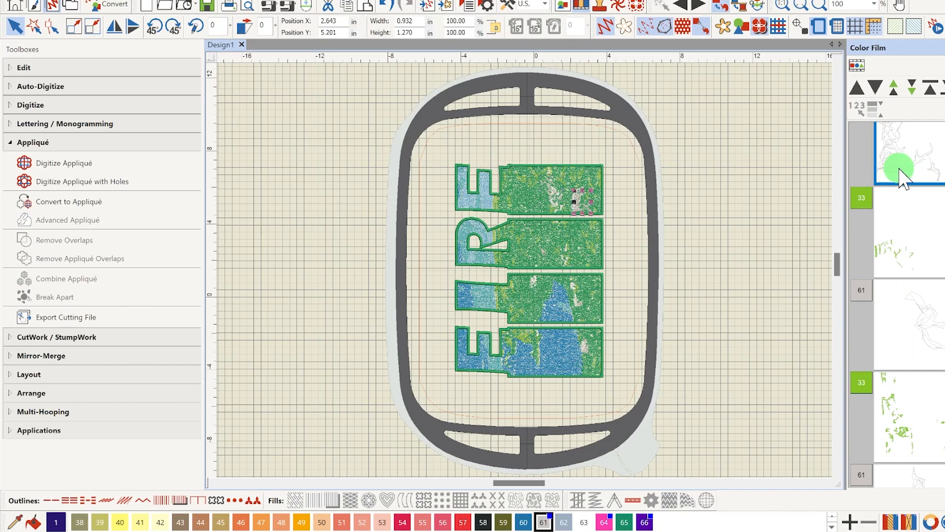
{"action": "left_click_drag", "start_coordinate": [898, 166], "coordinate": [897, 159]}
{"action": "left_click_drag", "start_coordinate": [899, 265], "coordinate": [899, 280]}
{"action": "scroll", "coordinate": [897, 304], "scroll_direction": "down", "scroll_amount": 4}
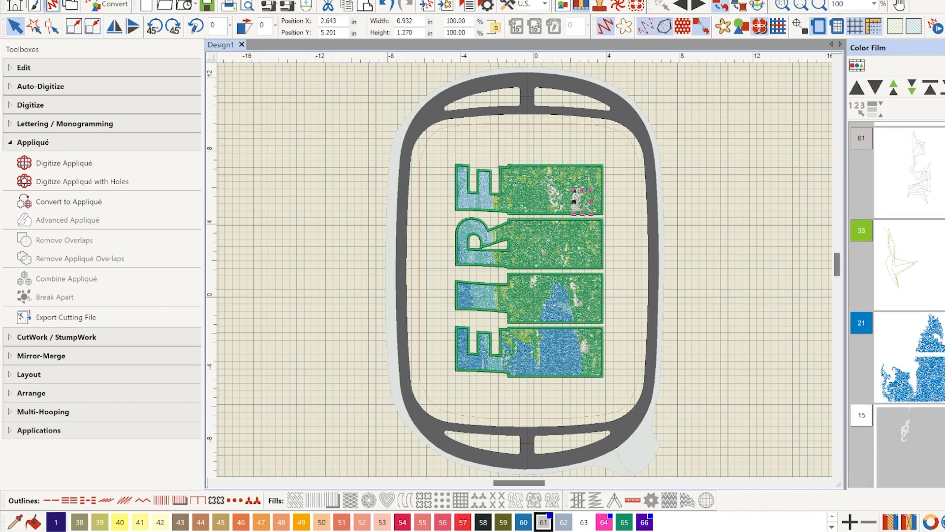
Move the upper gray color 61 layer past the lime color 33 layer toward the next gray layer
{"action": "scroll", "coordinate": [897, 305], "scroll_direction": "up", "scroll_amount": 4}
{"action": "scroll", "coordinate": [897, 304], "scroll_direction": "up", "scroll_amount": 2}
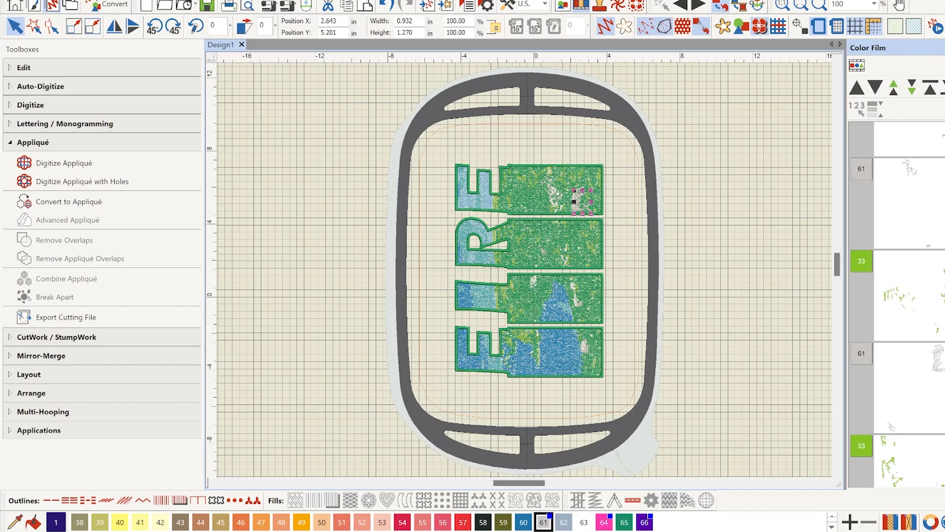
{"action": "left_click", "coordinate": [902, 216]}
{"action": "left_click_drag", "start_coordinate": [904, 301], "coordinate": [908, 341]}
{"action": "left_click_drag", "start_coordinate": [900, 219], "coordinate": [901, 340]}
{"action": "left_click_drag", "start_coordinate": [916, 207], "coordinate": [909, 339]}
{"action": "left_click_drag", "start_coordinate": [888, 223], "coordinate": [891, 344]}
Shift the selected gray color 61 layer later in the stitching order, past the light blue color 22 layer
{"action": "left_click", "coordinate": [875, 88]}
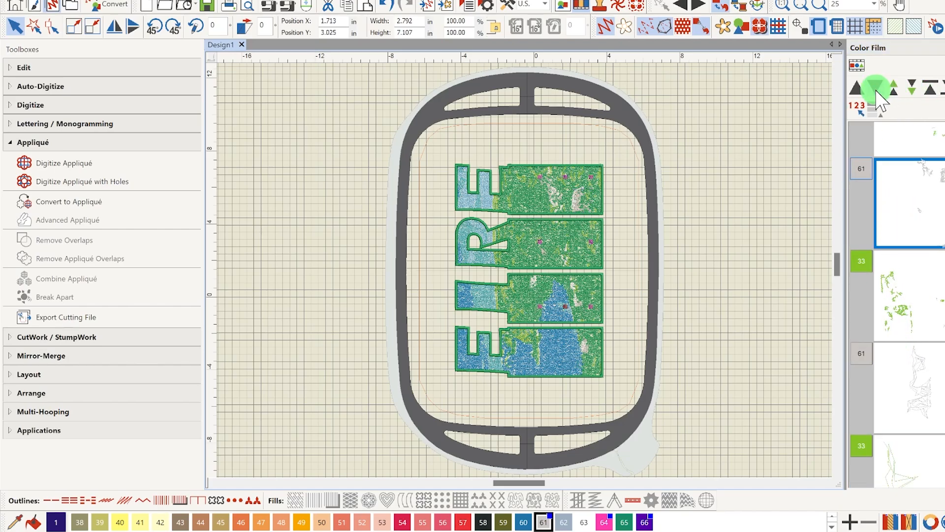
{"action": "left_click", "coordinate": [939, 90]}
{"action": "left_click", "coordinate": [929, 87]}
{"action": "left_click", "coordinate": [912, 87]}
{"action": "left_click", "coordinate": [912, 88]}
{"action": "left_click", "coordinate": [912, 87]}
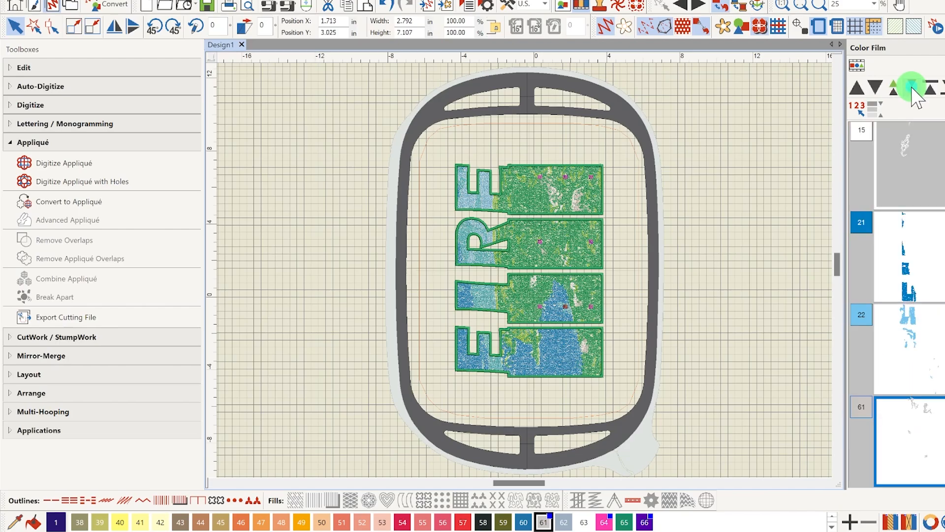
{"action": "left_click", "coordinate": [911, 87]}
{"action": "left_click", "coordinate": [911, 87]}
{"action": "left_click", "coordinate": [912, 88]}
{"action": "left_click", "coordinate": [912, 88]}
Reposition the white color 15 layers in the stitching order, moving them toward each other around the gray color 61 layer
{"action": "left_click_drag", "start_coordinate": [940, 410], "coordinate": [941, 211]}
{"action": "left_click", "coordinate": [939, 342]}
{"action": "left_click", "coordinate": [914, 89]}
{"action": "scroll", "coordinate": [935, 389], "scroll_direction": "down", "scroll_amount": 5}
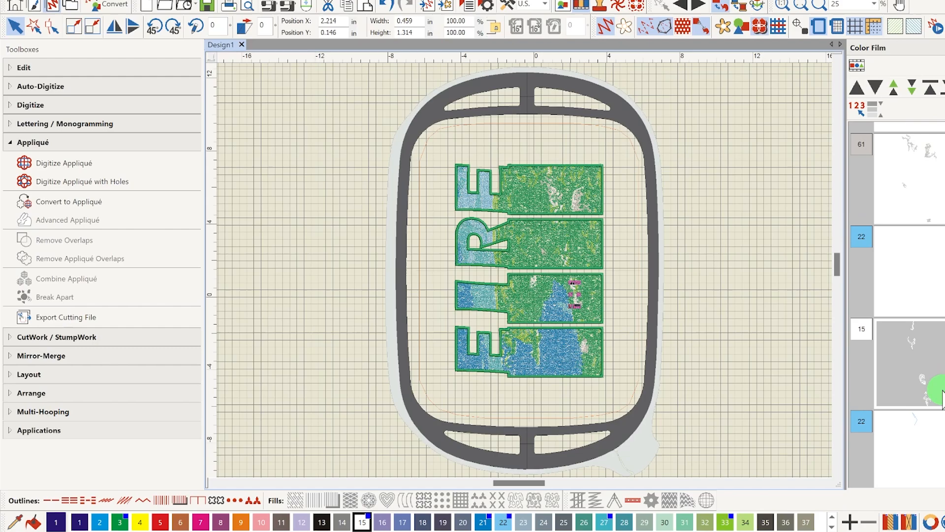
{"action": "scroll", "coordinate": [907, 320], "scroll_direction": "up", "scroll_amount": 6}
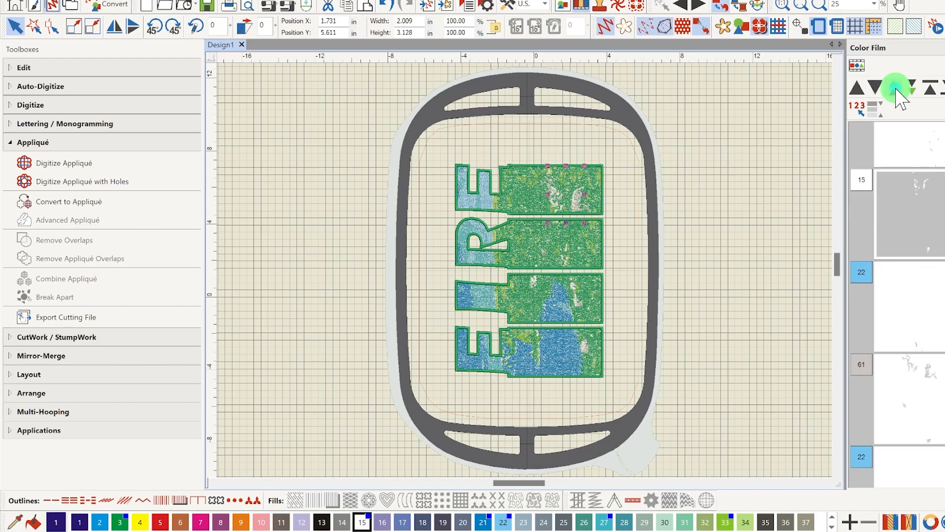
{"action": "scroll", "coordinate": [920, 254], "scroll_direction": "up", "scroll_amount": 5}
{"action": "left_click", "coordinate": [920, 253]}
{"action": "left_click", "coordinate": [913, 89]}
{"action": "left_click", "coordinate": [914, 91]}
Move the stray light blue color 22 layers earlier so they join the main color 22 layer
{"action": "left_click", "coordinate": [910, 412]}
{"action": "left_click", "coordinate": [896, 91]}
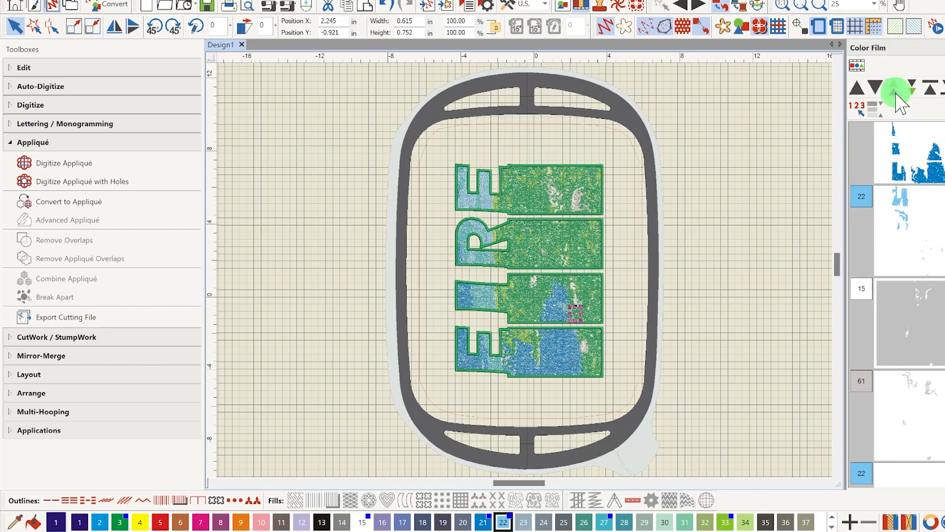
{"action": "left_click", "coordinate": [910, 473]}
{"action": "left_click", "coordinate": [897, 87]}
{"action": "scroll", "coordinate": [930, 461], "scroll_direction": "down", "scroll_amount": 3}
{"action": "left_click", "coordinate": [930, 460]}
{"action": "left_click", "coordinate": [897, 88]}
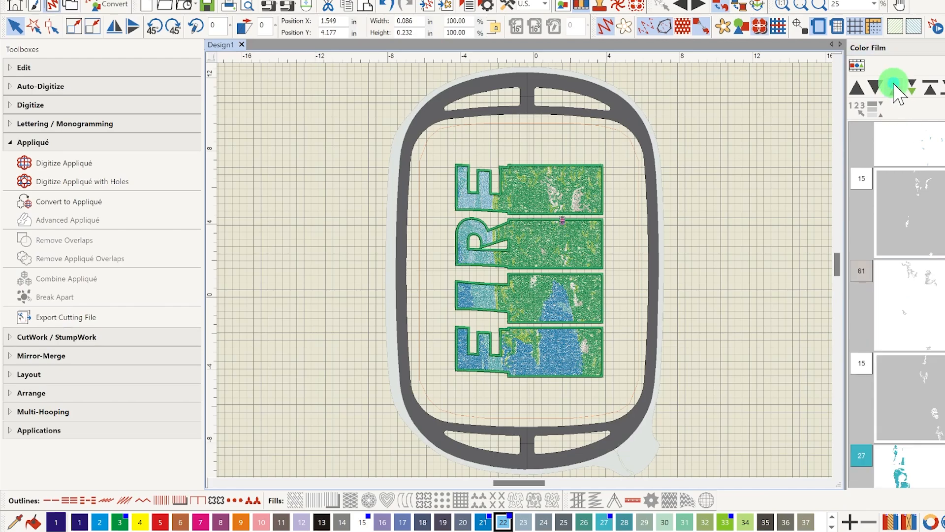
Merge the last white color 15 layer with the earlier white one, and move the remaining early gray color 61 layer later to join its match
{"action": "scroll", "coordinate": [900, 236], "scroll_direction": "down", "scroll_amount": 6}
{"action": "scroll", "coordinate": [903, 242], "scroll_direction": "up", "scroll_amount": 7}
{"action": "left_click", "coordinate": [909, 422]}
{"action": "left_click", "coordinate": [895, 89]}
{"action": "scroll", "coordinate": [931, 295], "scroll_direction": "up", "scroll_amount": 6}
{"action": "left_click", "coordinate": [935, 301]}
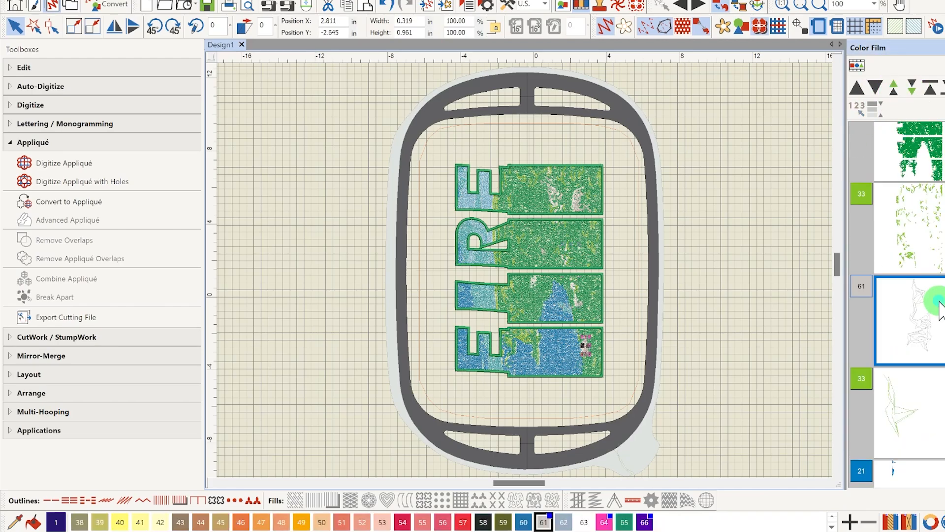
{"action": "left_click", "coordinate": [908, 90]}
{"action": "left_click", "coordinate": [907, 89]}
{"action": "left_click", "coordinate": [908, 90]}
Review the regrouped stitching order from the first green layer through to the appliqué outlines, and clear the selection
{"action": "scroll", "coordinate": [892, 258], "scroll_direction": "down", "scroll_amount": 3}
{"action": "scroll", "coordinate": [901, 295], "scroll_direction": "down", "scroll_amount": 10}
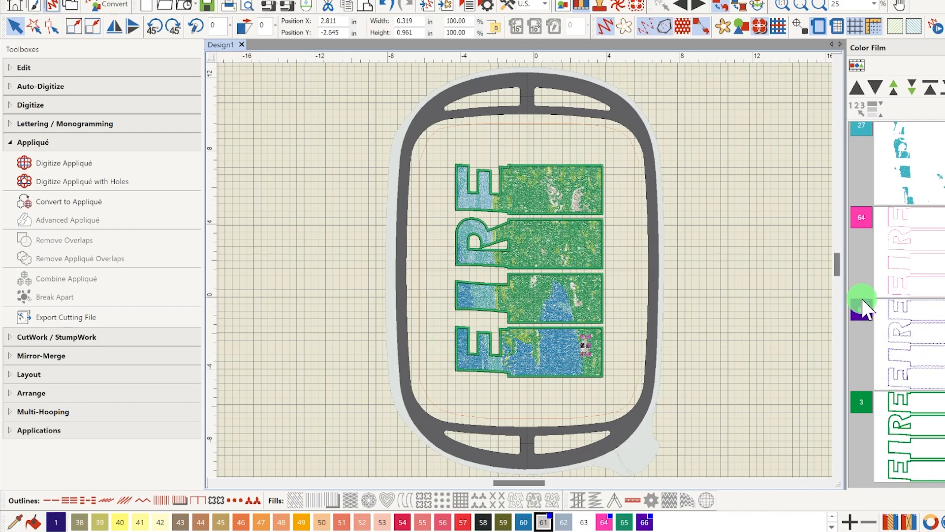
{"action": "scroll", "coordinate": [935, 246], "scroll_direction": "up", "scroll_amount": 3}
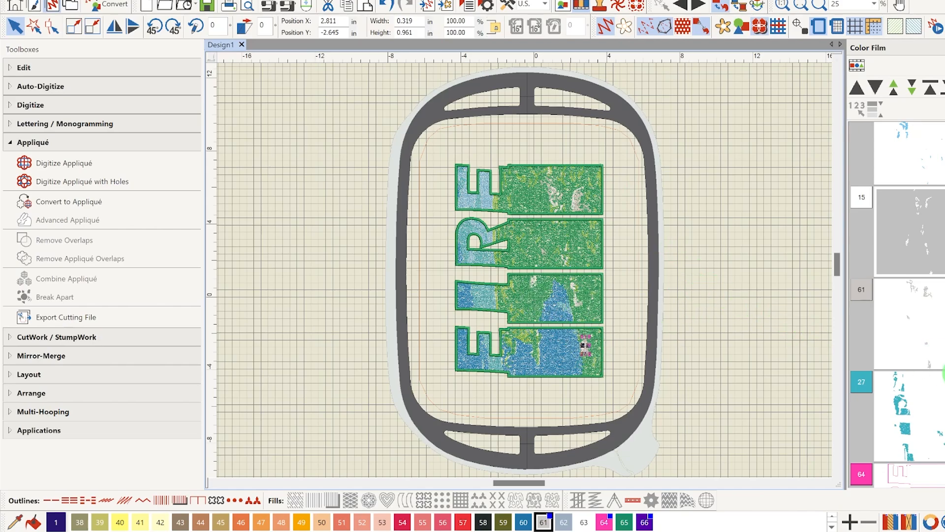
{"action": "scroll", "coordinate": [911, 331], "scroll_direction": "up", "scroll_amount": 5}
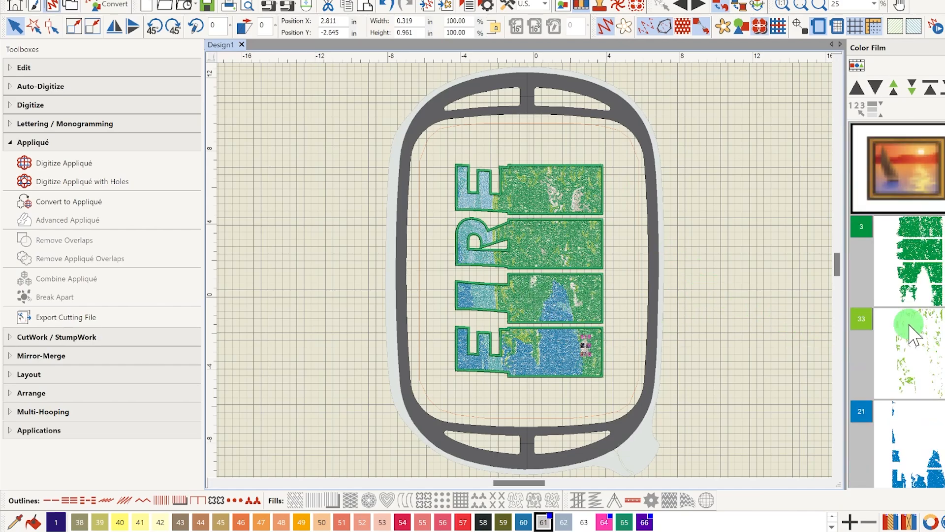
{"action": "scroll", "coordinate": [917, 300], "scroll_direction": "down", "scroll_amount": 3}
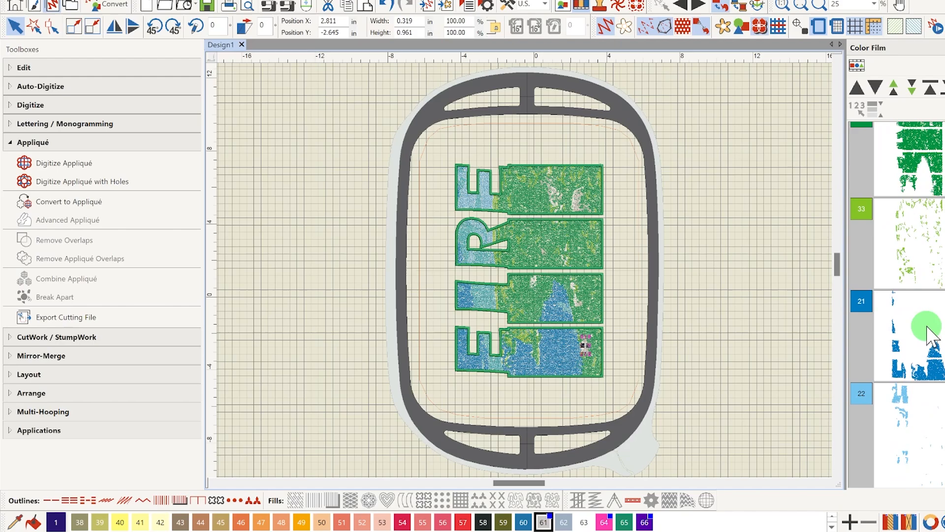
{"action": "scroll", "coordinate": [911, 315], "scroll_direction": "down", "scroll_amount": 6}
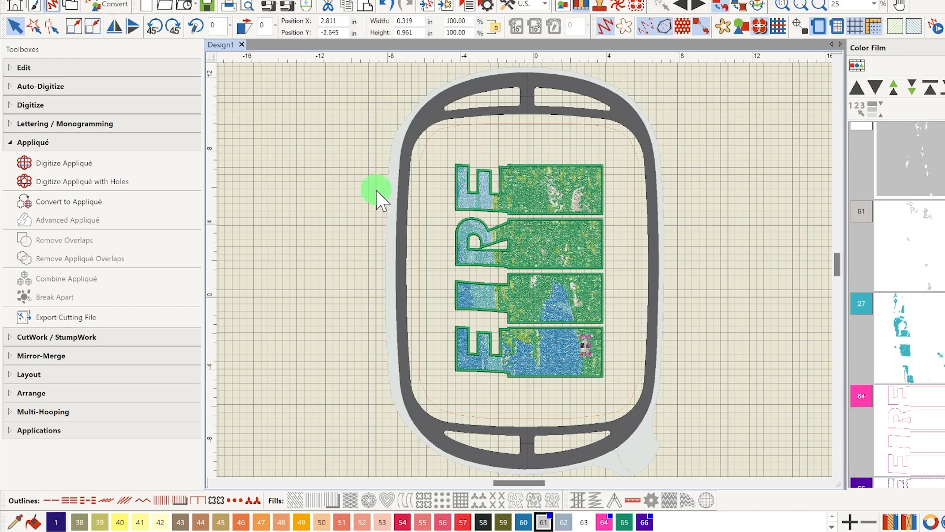
{"action": "left_click", "coordinate": [696, 222]}
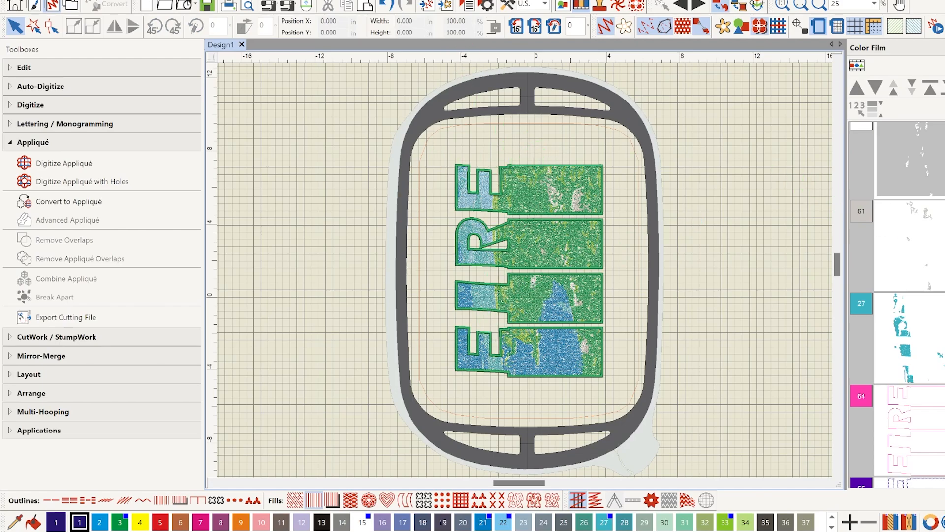
Move the pink color 64 appliqué letter lines to the start of the stitching order
{"action": "scroll", "coordinate": [911, 344], "scroll_direction": "down", "scroll_amount": 1}
{"action": "left_click", "coordinate": [921, 369]}
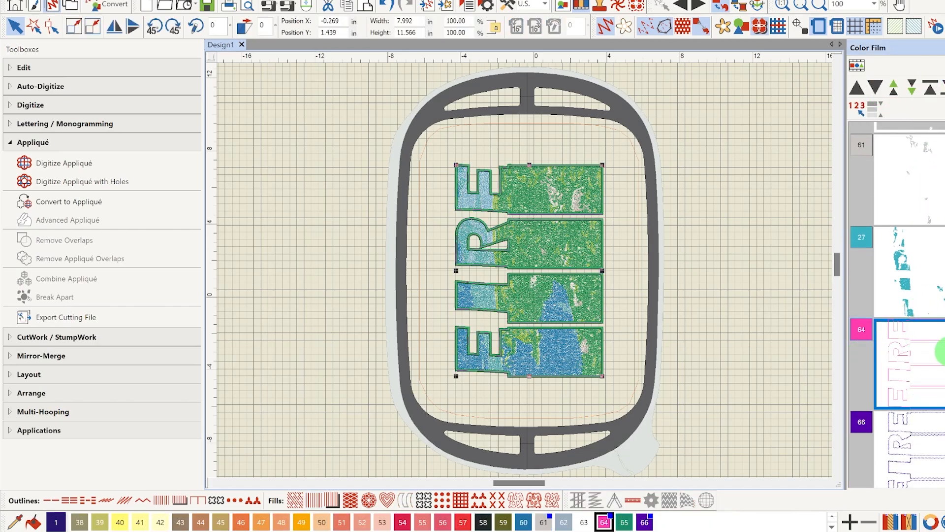
{"action": "left_click", "coordinate": [930, 88]}
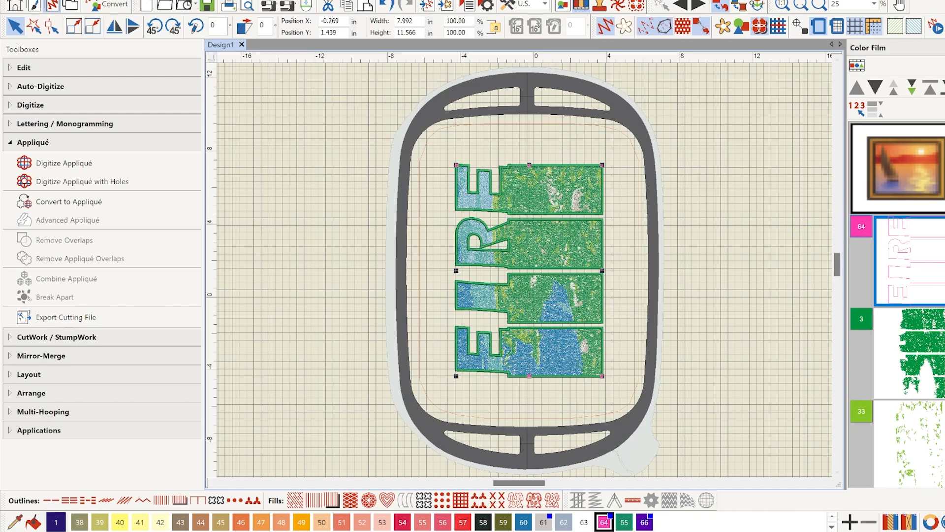
Place the purple color 66 appliqué letter lines directly after pink 64, and select the final green color 3 outlines
{"action": "scroll", "coordinate": [897, 305], "scroll_direction": "down", "scroll_amount": 12}
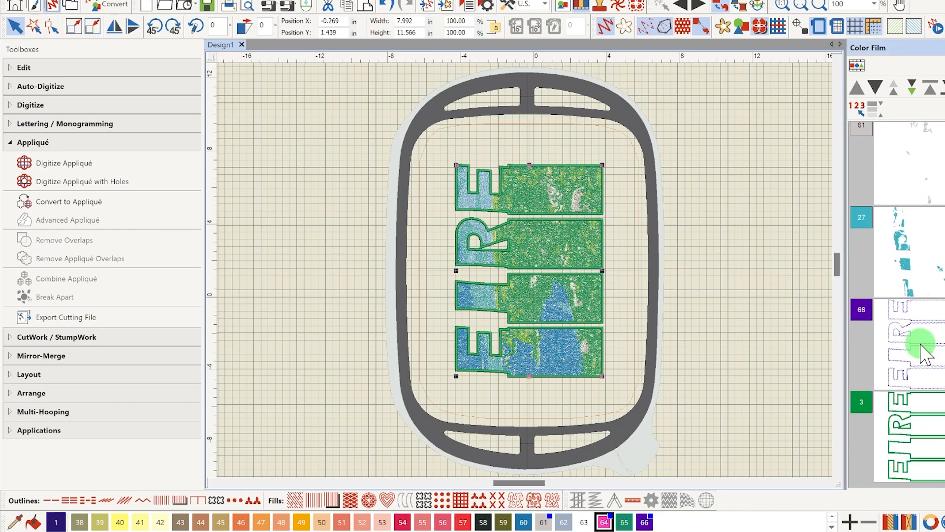
{"action": "left_click", "coordinate": [922, 343]}
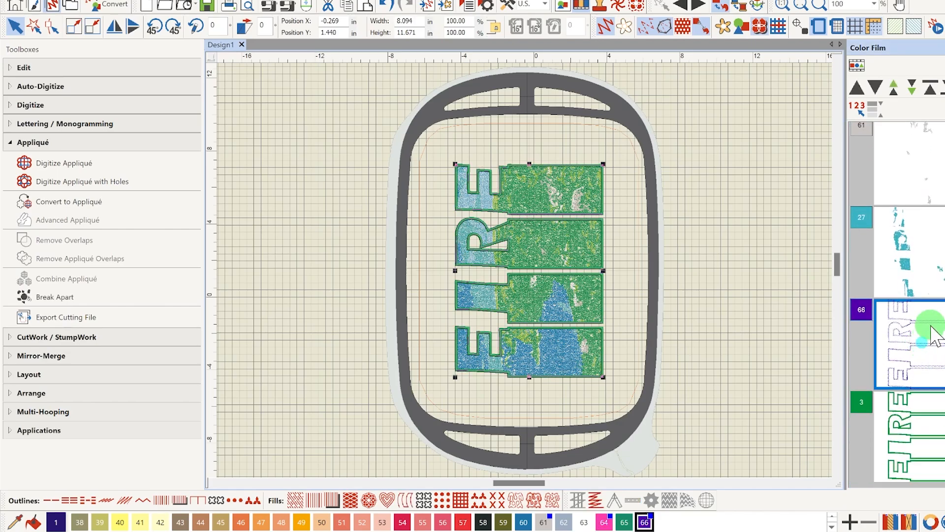
{"action": "left_click", "coordinate": [933, 86]}
{"action": "left_click", "coordinate": [911, 86]}
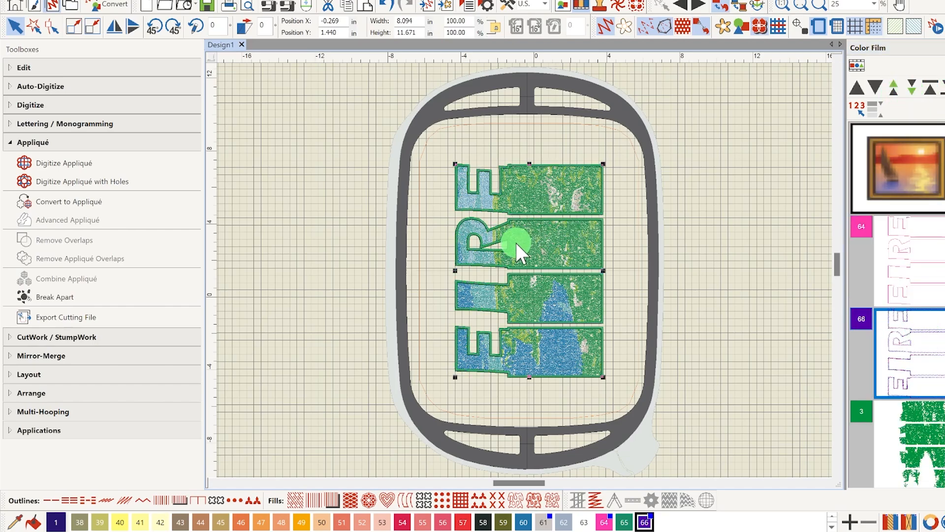
{"action": "scroll", "coordinate": [897, 304], "scroll_direction": "down", "scroll_amount": 10}
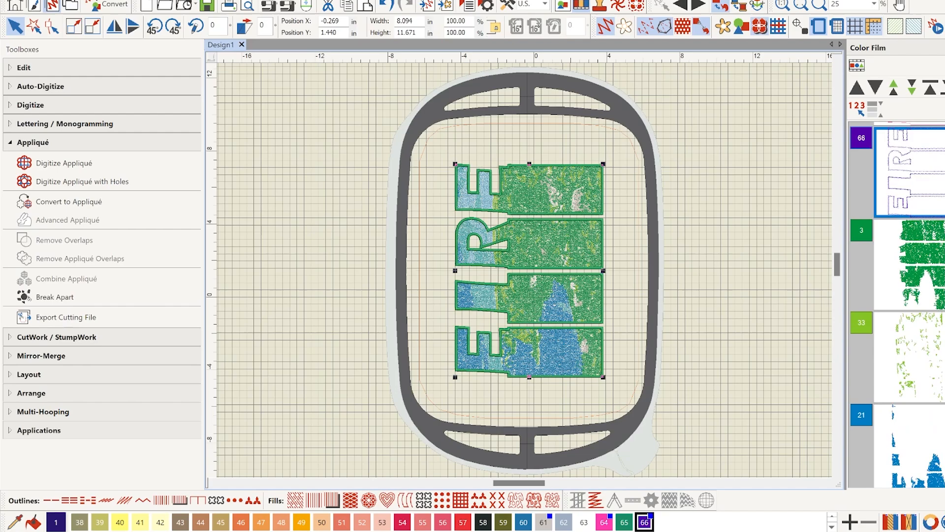
{"action": "scroll", "coordinate": [897, 305], "scroll_direction": "down", "scroll_amount": 10}
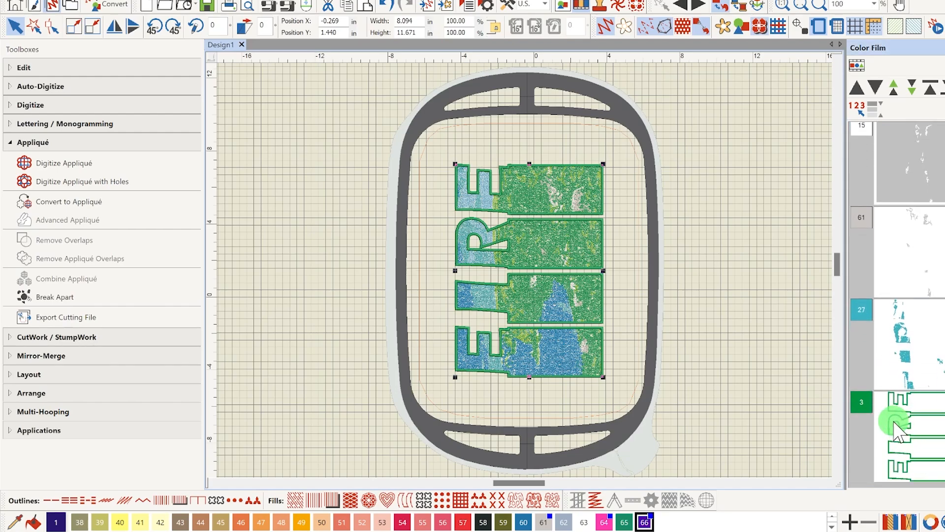
{"action": "left_click", "coordinate": [895, 426]}
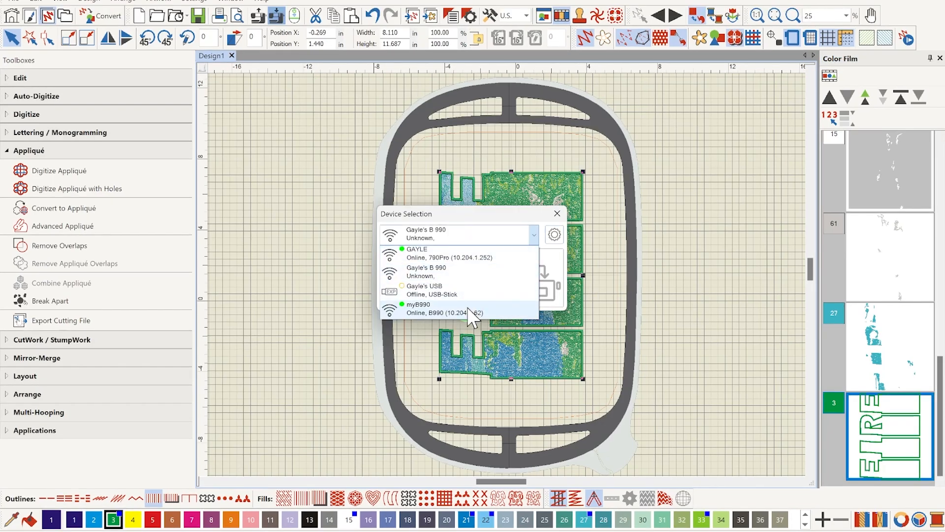
Write the design to the myB990 embroidery machine, into its My Designs storage
{"action": "left_click", "coordinate": [468, 309]}
{"action": "left_click", "coordinate": [530, 288]}
{"action": "left_click", "coordinate": [544, 226]}
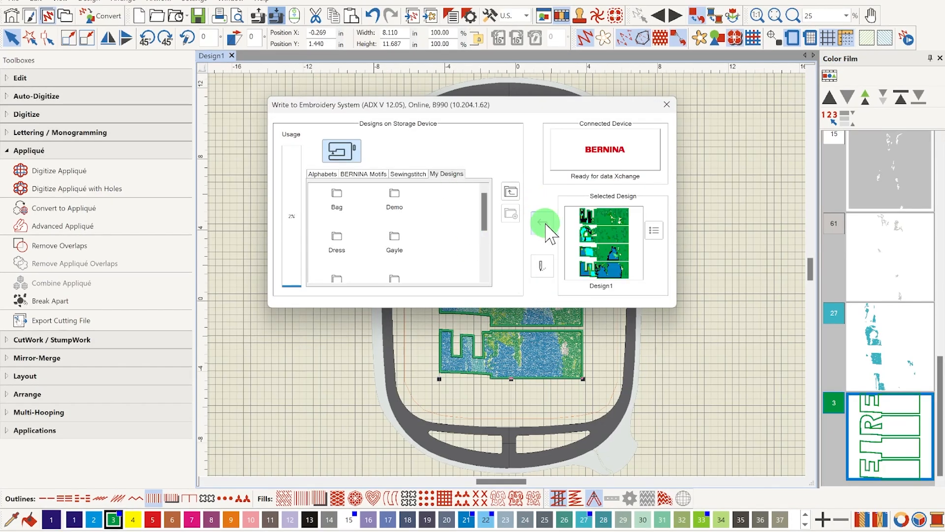